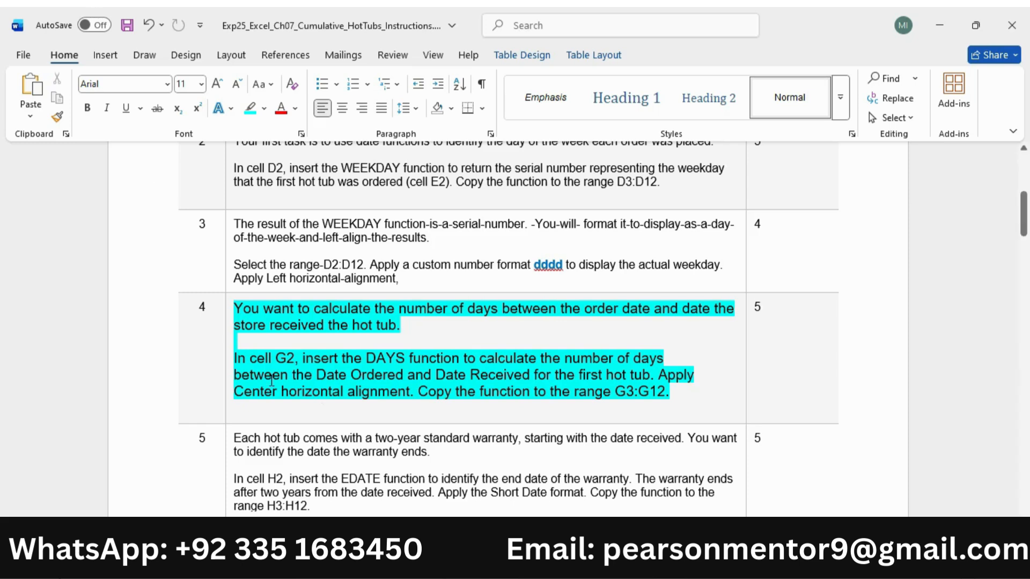
# In the Excel workbook, enter =DAYS(F2,E2) in cell G2 to calculate the days between ordering and receiving
pyautogui.moveTo(235, 358); pyautogui.dragTo(539, 358)
pyautogui.moveTo(421, 371); pyautogui.dragTo(295, 375)
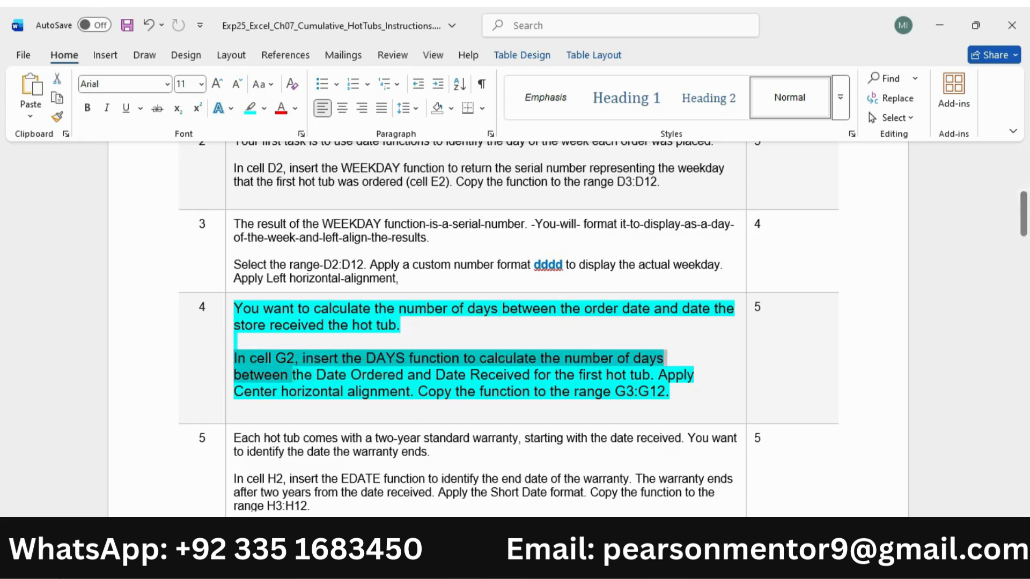
pyautogui.hotkey('alt', 'Tab')
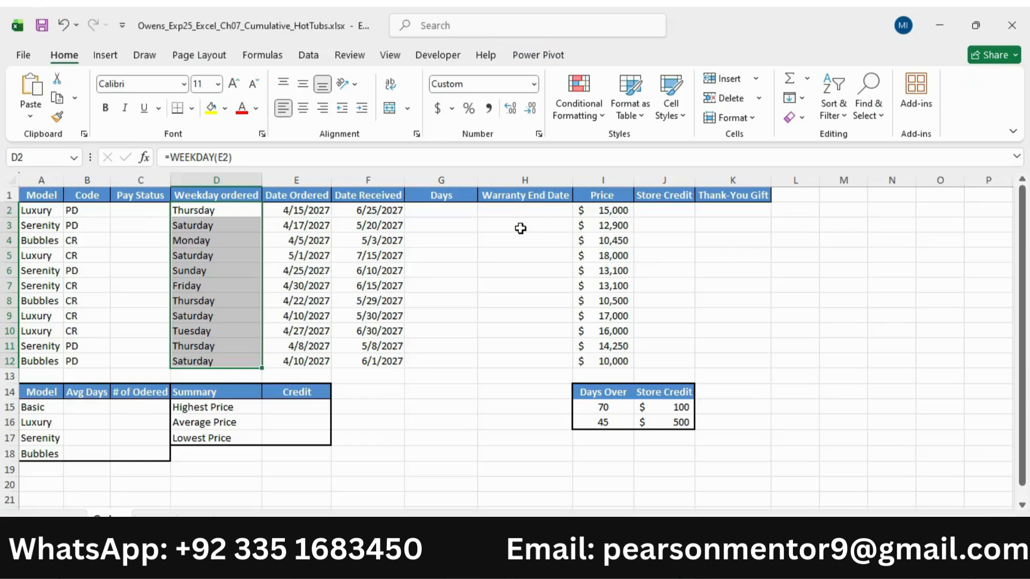
pyautogui.click(452, 213)
pyautogui.write('=day')
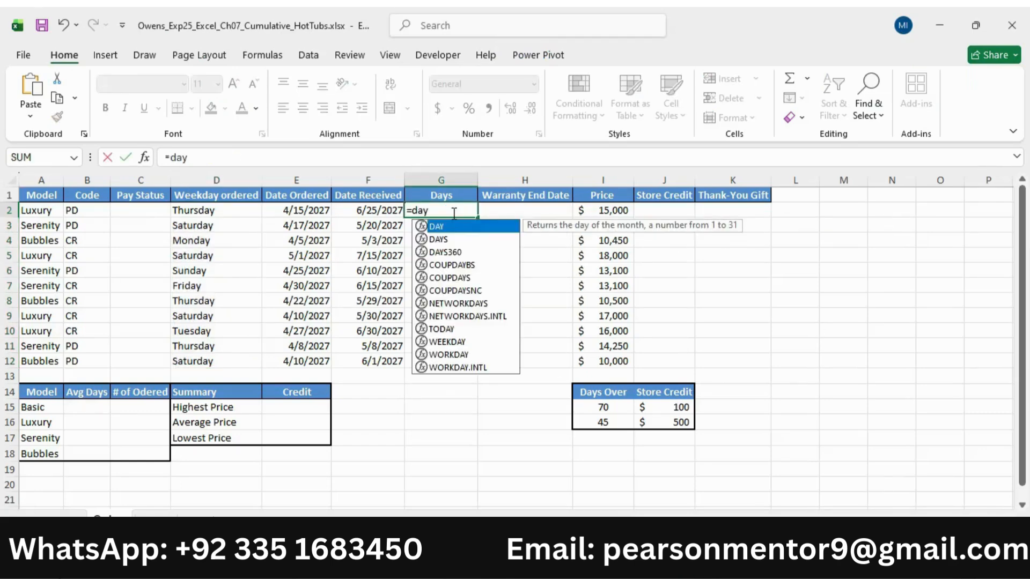
pyautogui.doubleClick(451, 239)
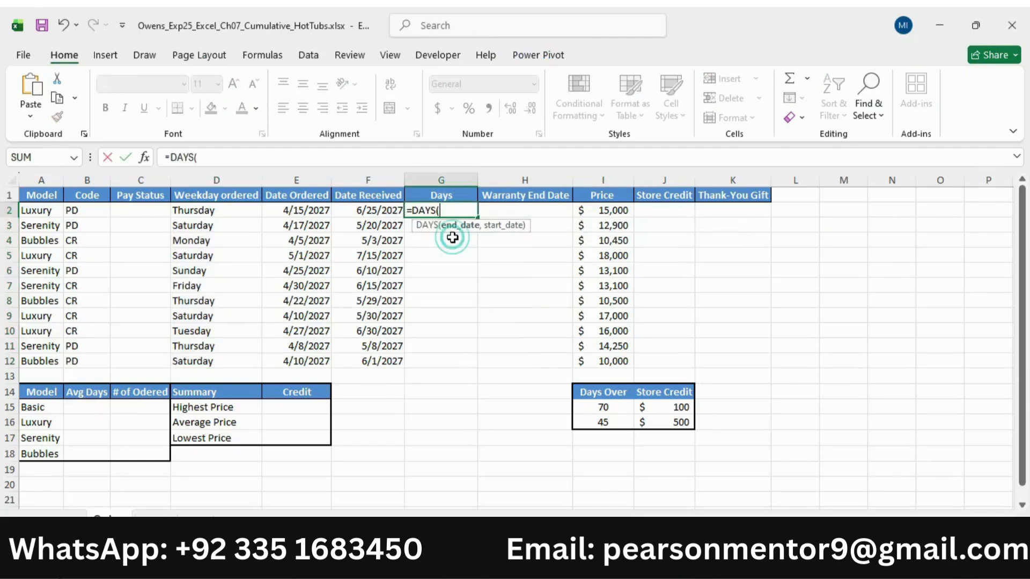
pyautogui.hotkey('alt', 'Tab')
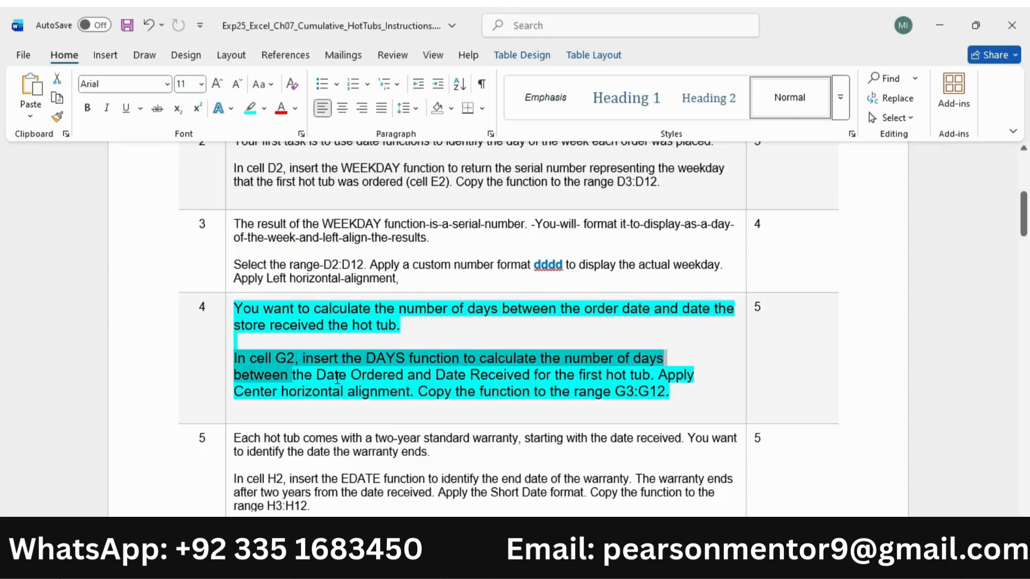
pyautogui.moveTo(234, 374); pyautogui.dragTo(654, 375)
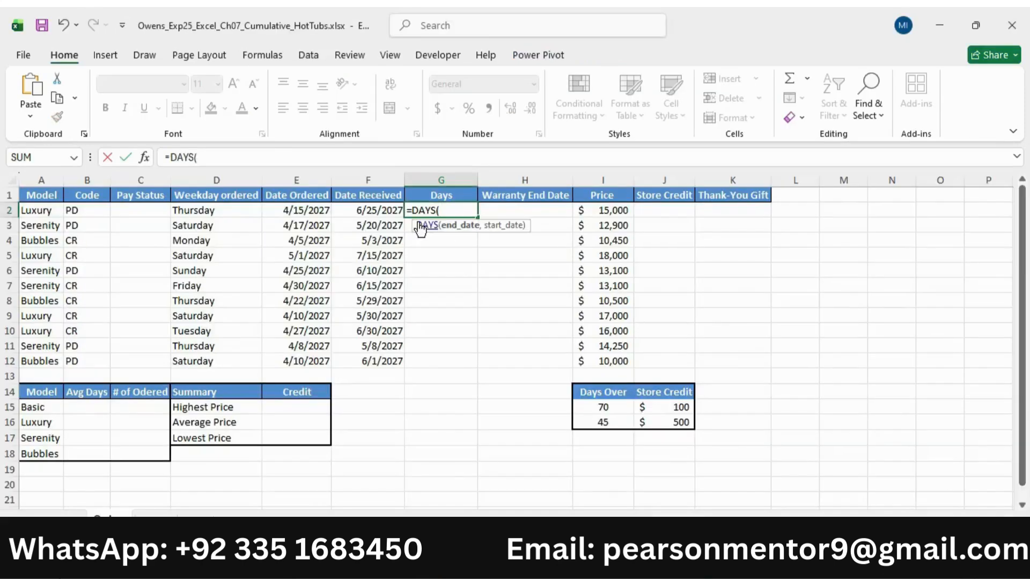
pyautogui.click(386, 209)
pyautogui.write(',')
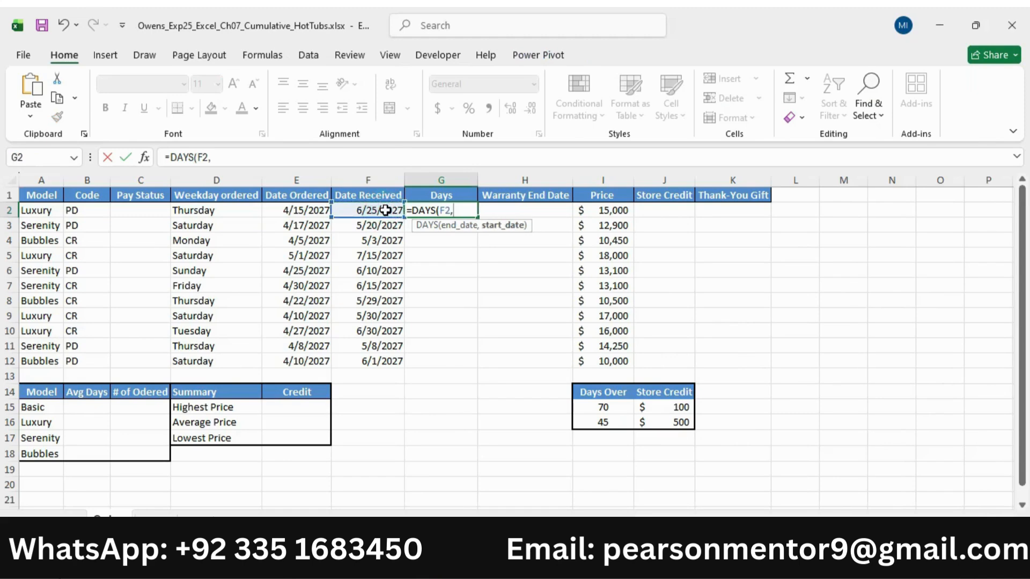
pyautogui.click(308, 209)
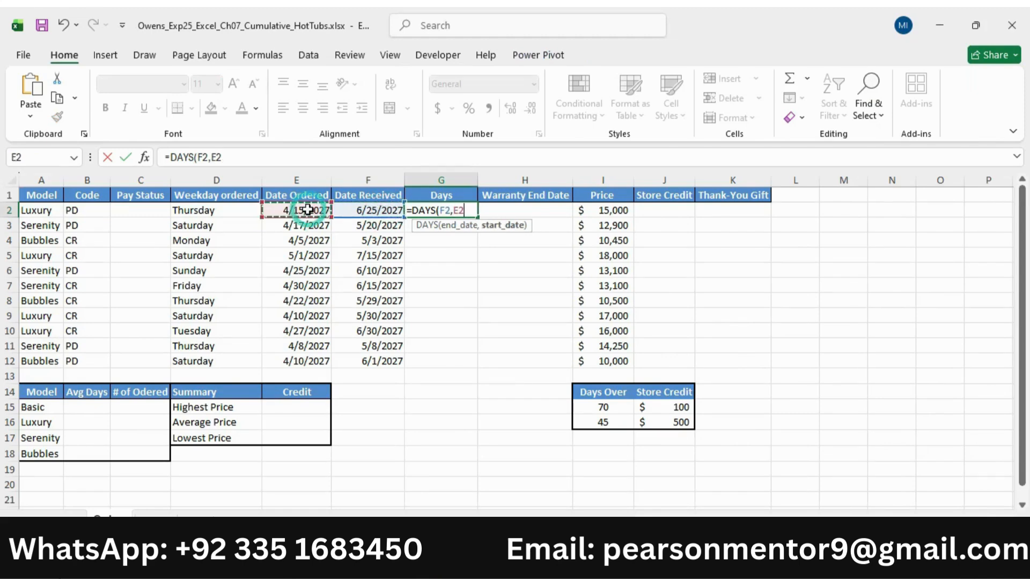
pyautogui.write(')')
pyautogui.press('Return')
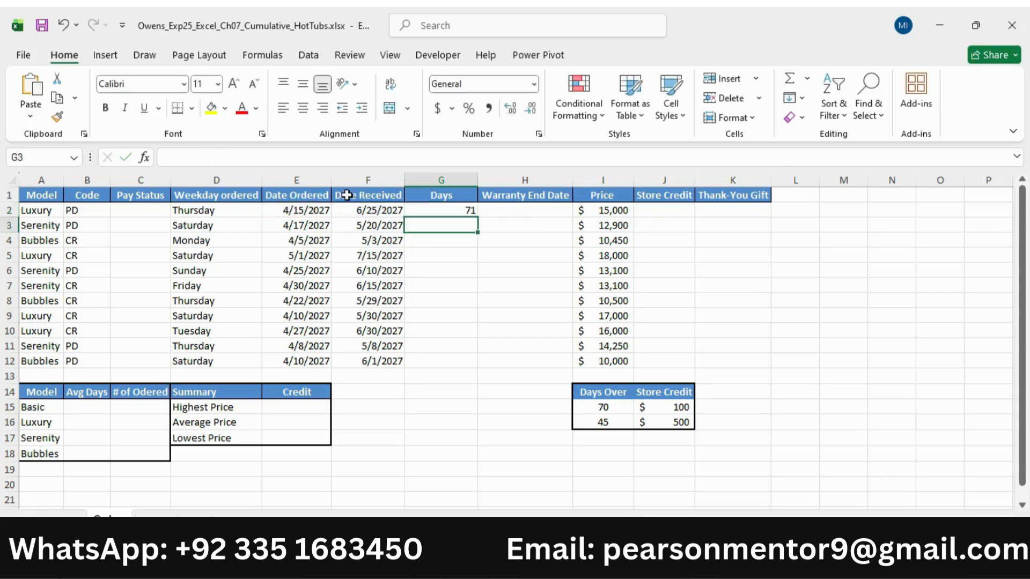
# Check the alignment instruction in Word, then apply Center horizontal alignment to cell G2 in Excel
pyautogui.hotkey('alt', 'Tab')
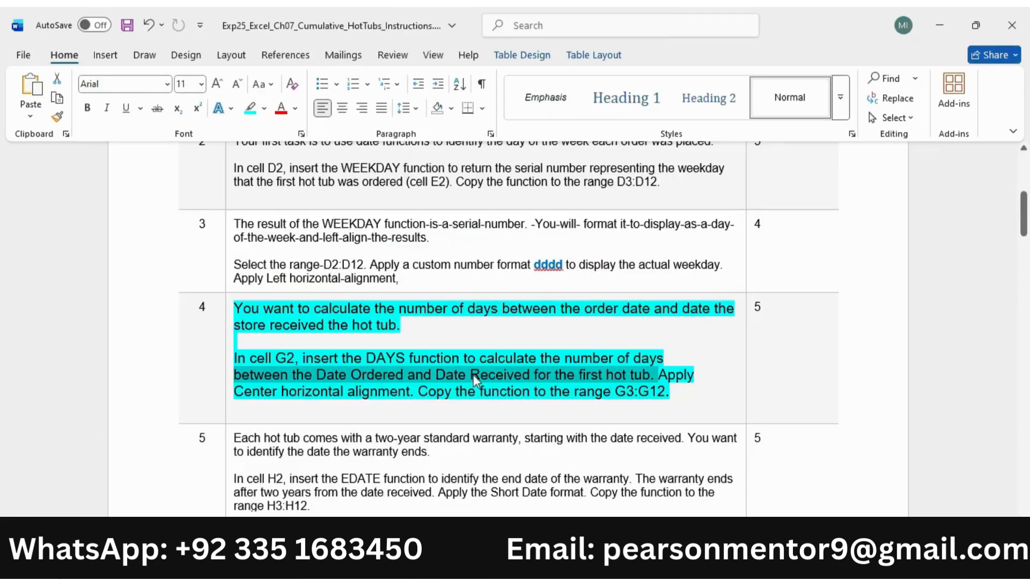
pyautogui.moveTo(670, 375); pyautogui.dragTo(413, 392)
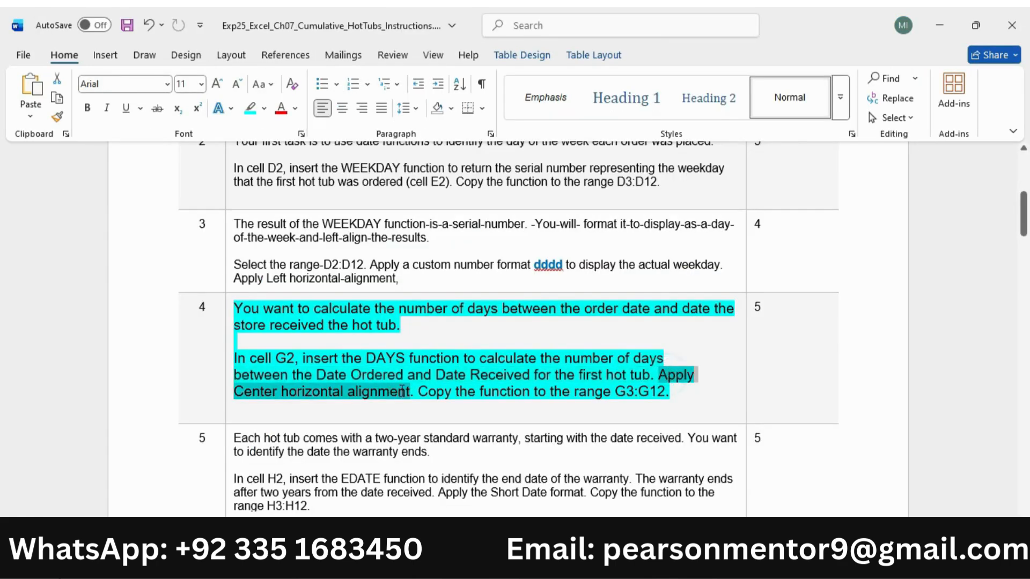
pyautogui.hotkey('alt', 'Tab')
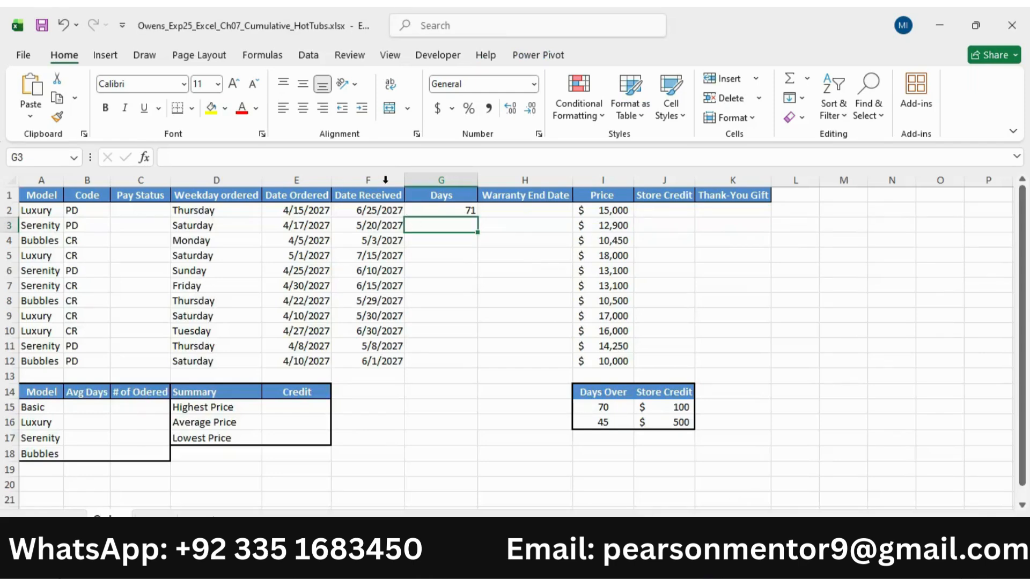
pyautogui.click(444, 210)
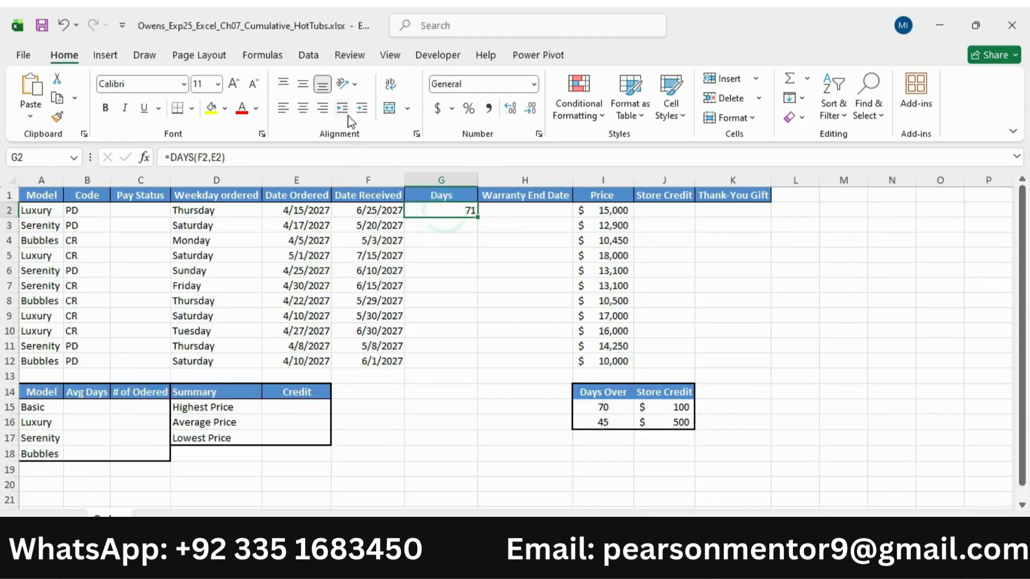
pyautogui.click(303, 108)
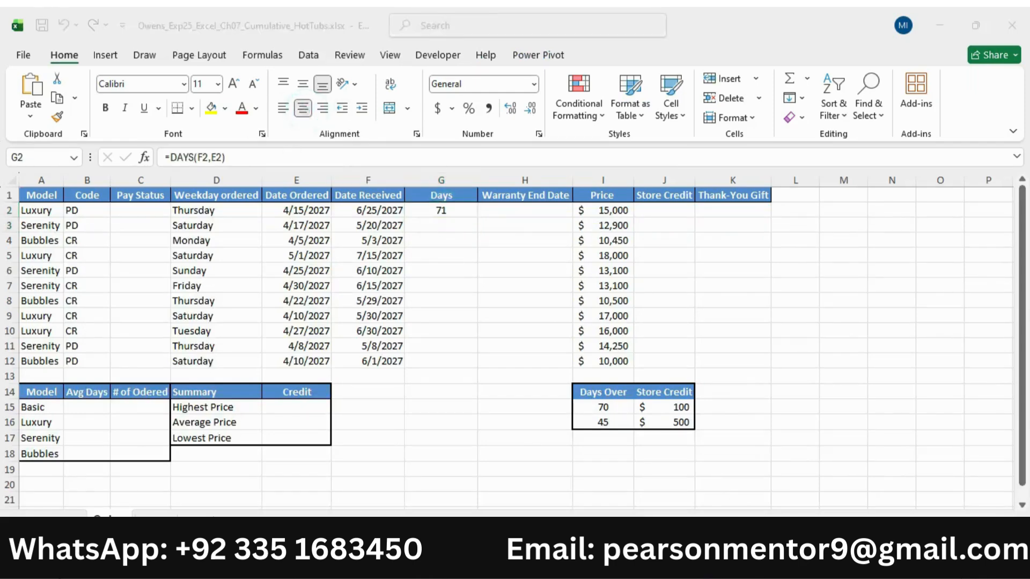
# Check the copy range in the Word instructions and copy the DAYS formula from G2 to G3:G12 in Excel
pyautogui.hotkey('alt', 'Tab')
pyautogui.moveTo(420, 393); pyautogui.dragTo(668, 392)
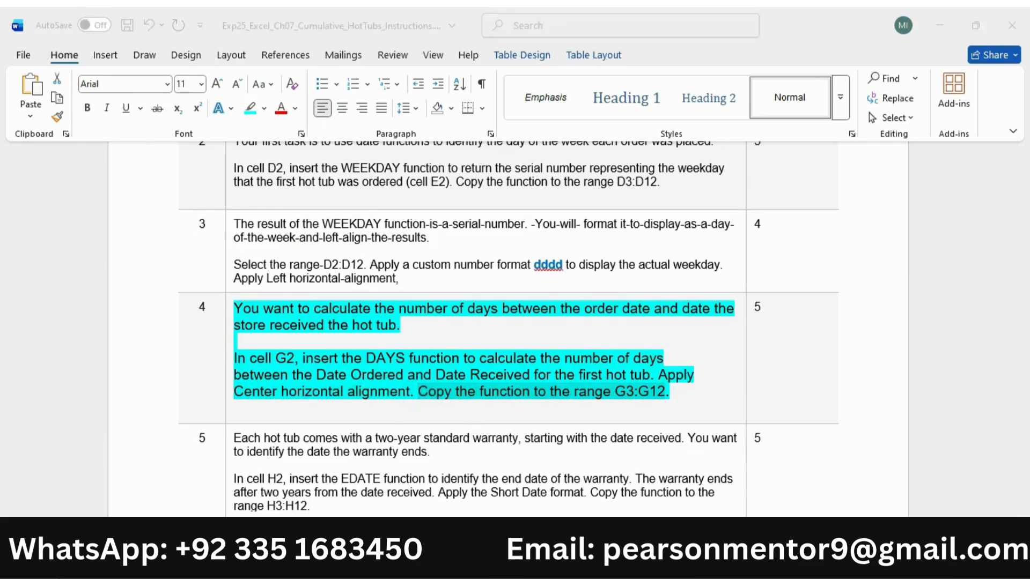
pyautogui.hotkey('alt', 'Tab')
pyautogui.moveTo(476, 219); pyautogui.dragTo(476, 369)
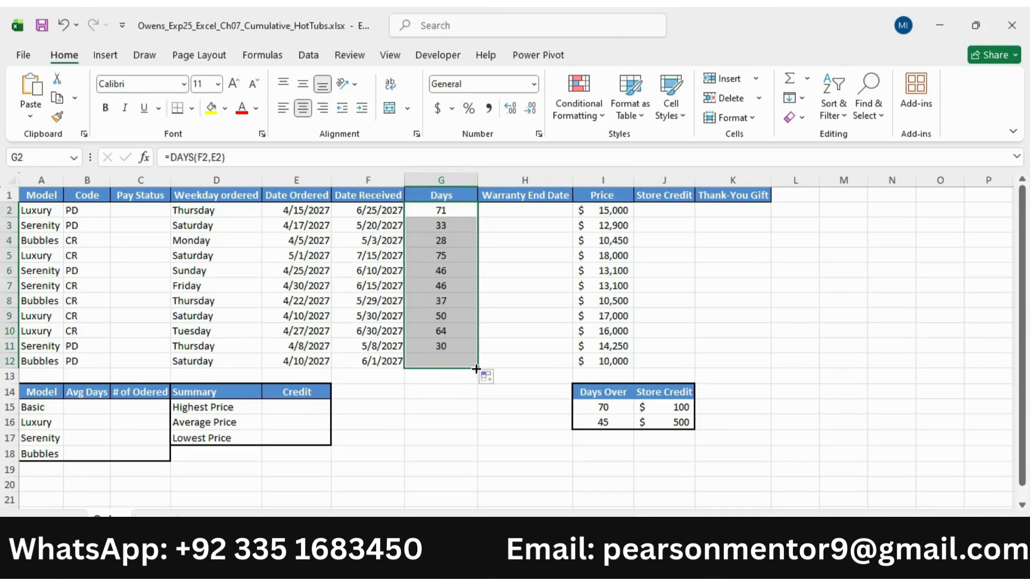
# In the Word instructions, reduce the step 4 text to 9 pt and remove its highlight
pyautogui.hotkey('alt', 'Tab')
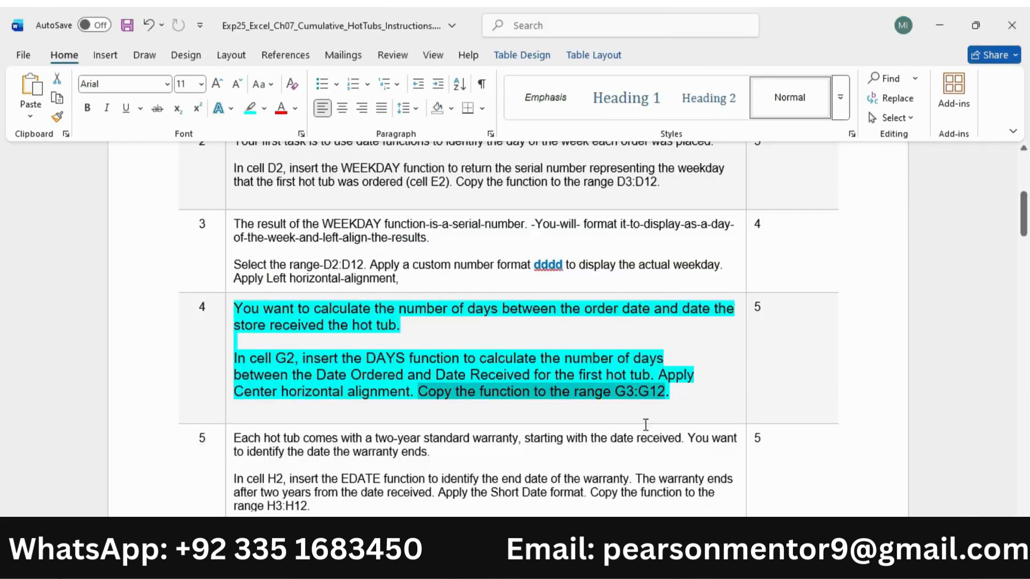
pyautogui.click(232, 353)
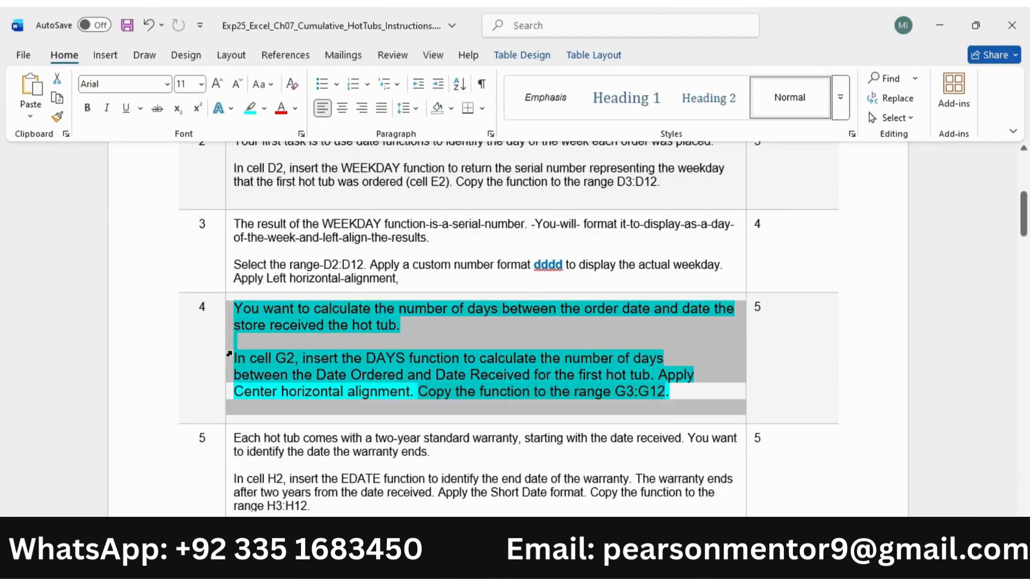
pyautogui.click(355, 305)
pyautogui.click(355, 308)
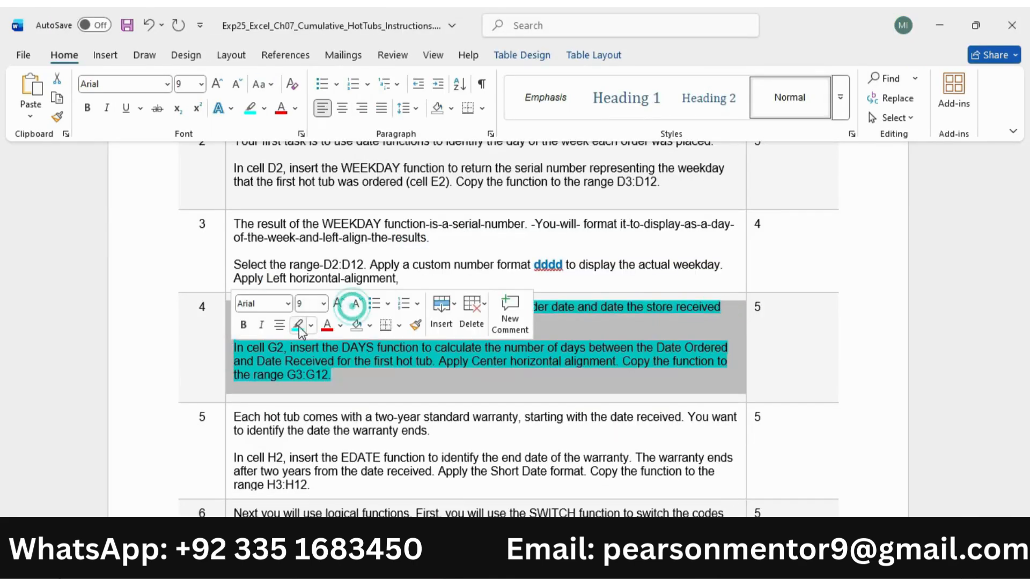
pyautogui.click(406, 386)
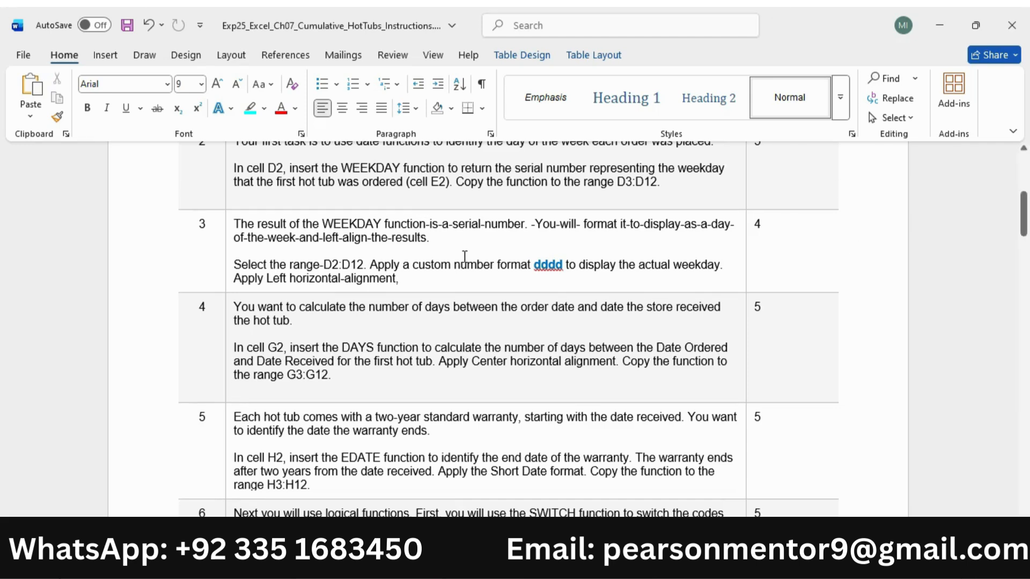
# Enlarge the step 5 instruction text to 11 pt and highlight it in turquoise
pyautogui.scroll(-2, 259, 416)
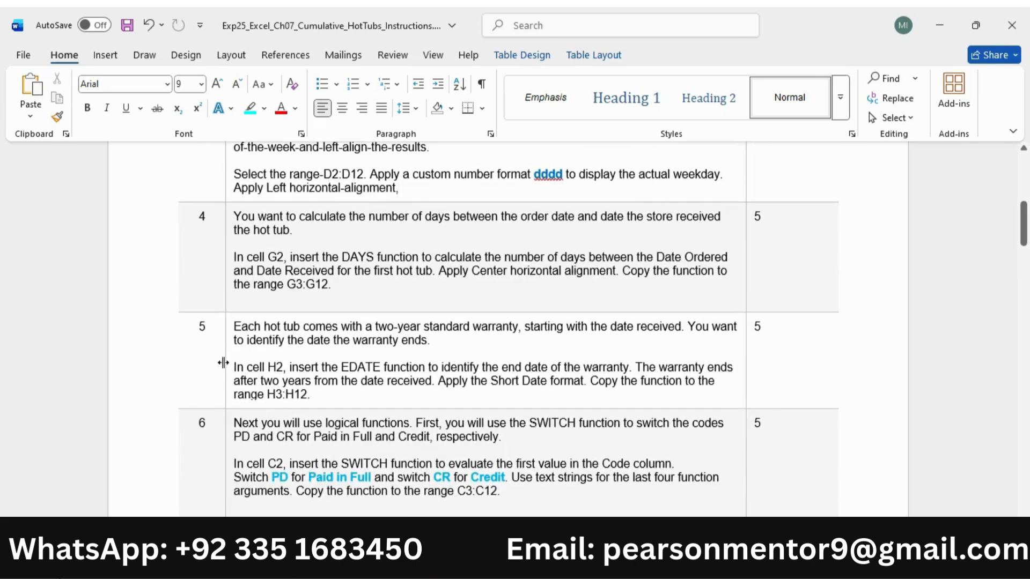
pyautogui.click(230, 365)
pyautogui.click(339, 316)
pyautogui.click(339, 316)
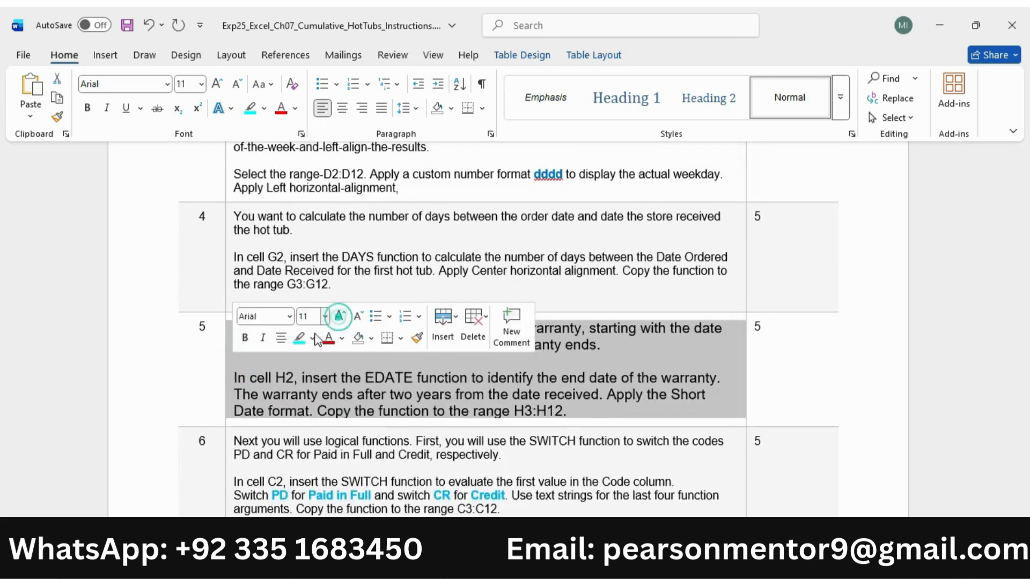
pyautogui.click(299, 337)
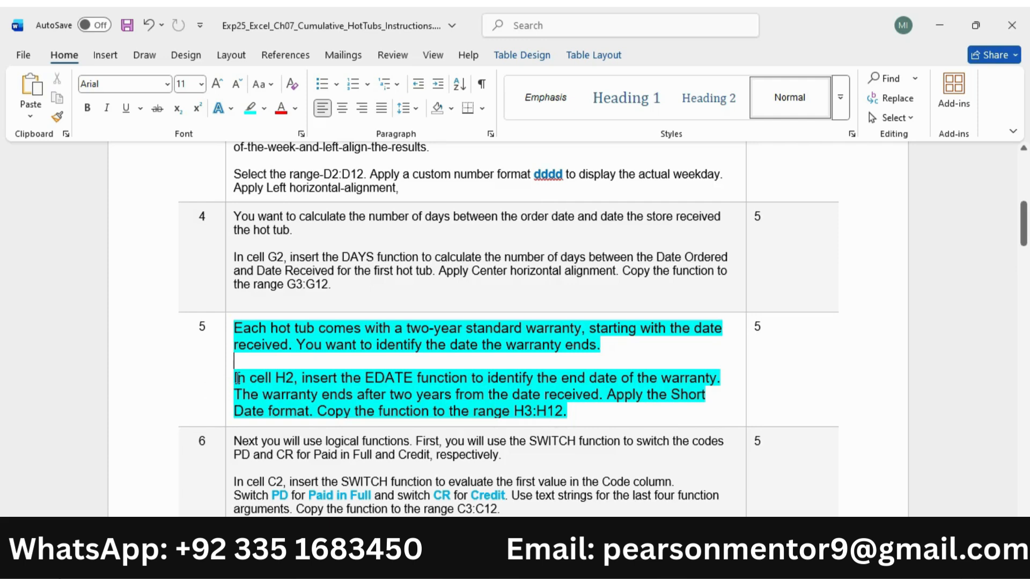
# In cell H2 of the Excel workbook, begin an EDATE formula with G2 as the start date
pyautogui.moveTo(236, 378); pyautogui.dragTo(677, 374)
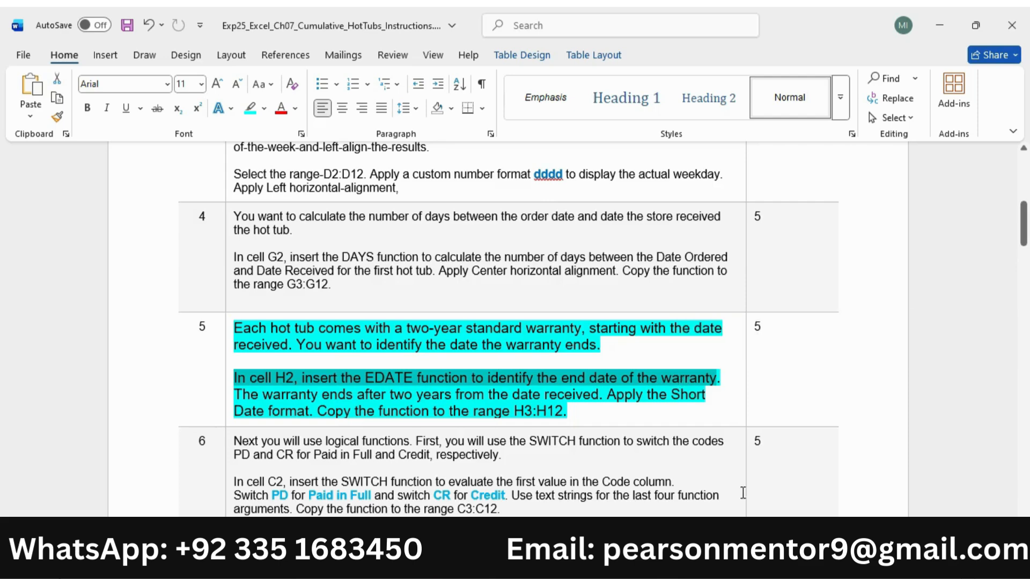
pyautogui.click(689, 561)
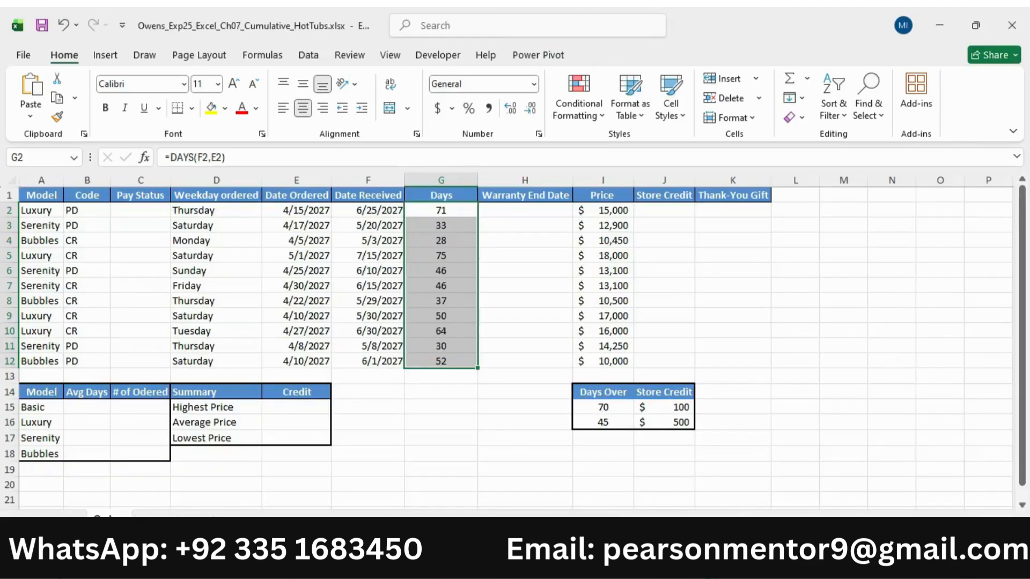
pyautogui.click(501, 210)
pyautogui.write('=ed')
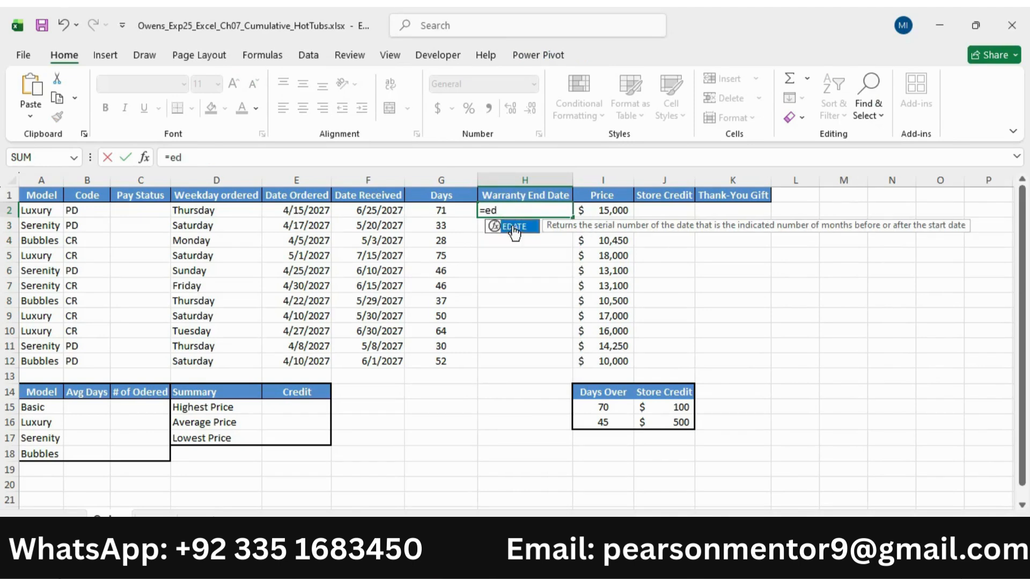
pyautogui.doubleClick(513, 228)
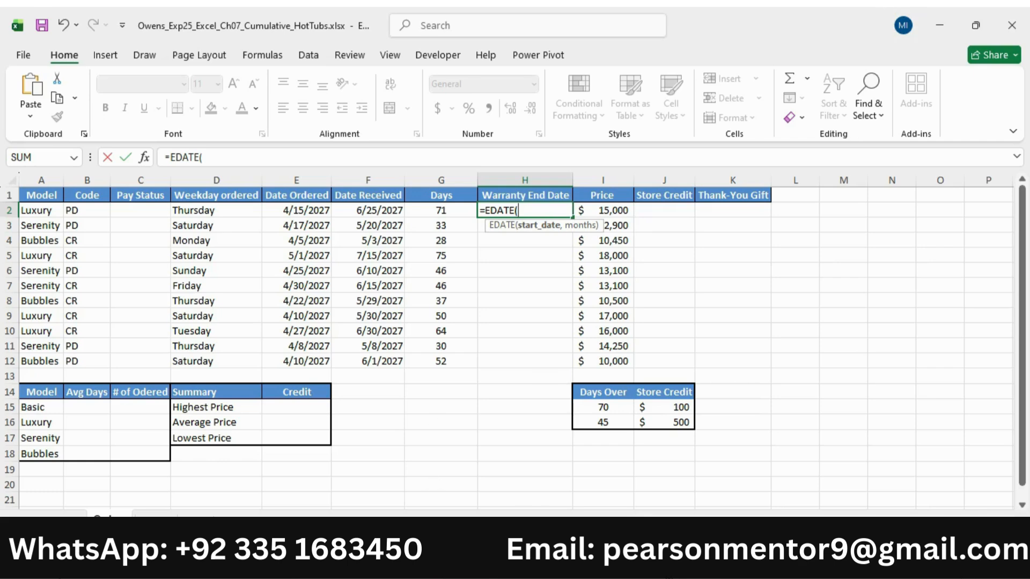
pyautogui.hotkey('alt', 'Tab')
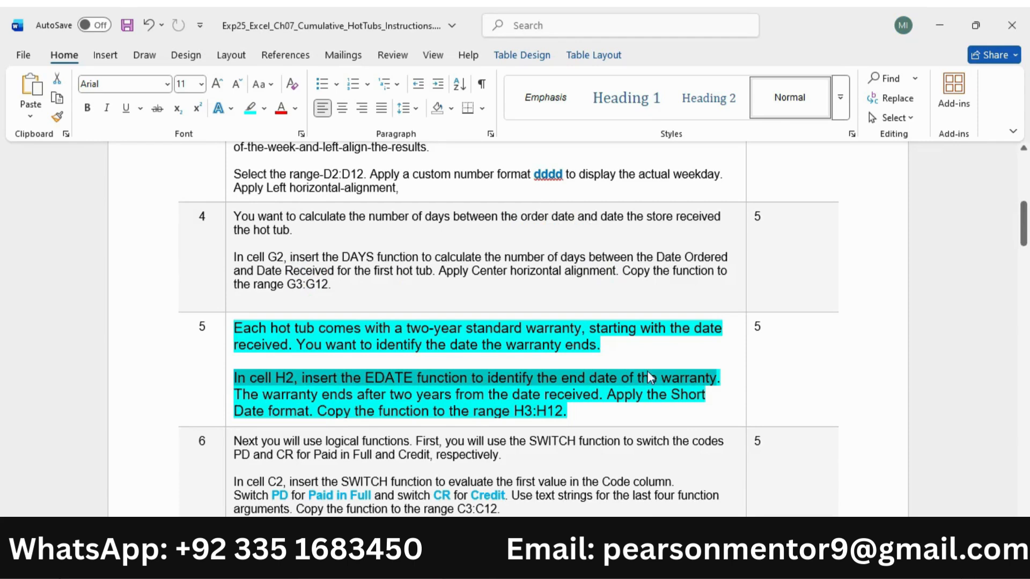
pyautogui.moveTo(238, 397); pyautogui.dragTo(599, 400)
pyautogui.hotkey('alt', 'Tab')
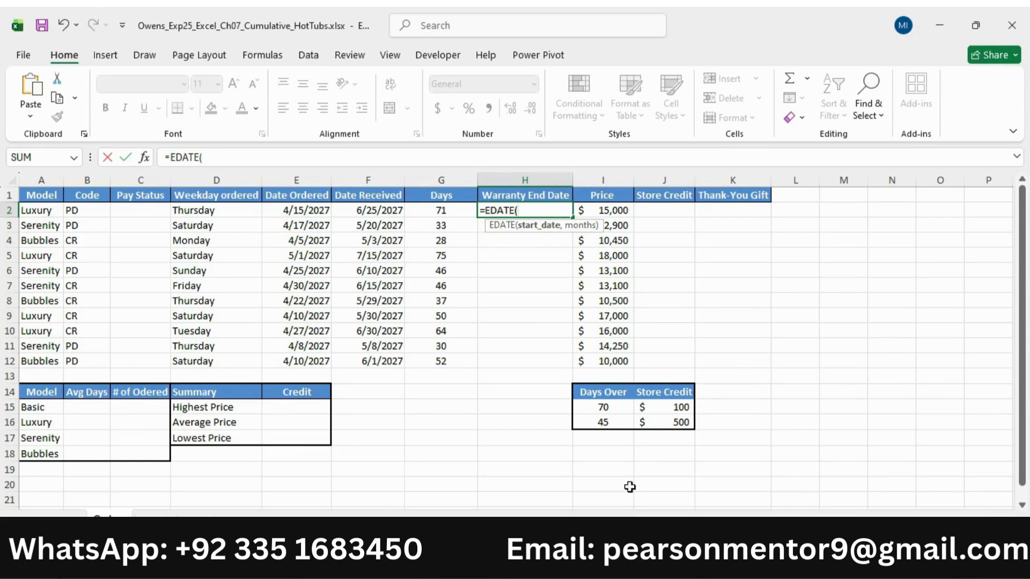
pyautogui.click(441, 212)
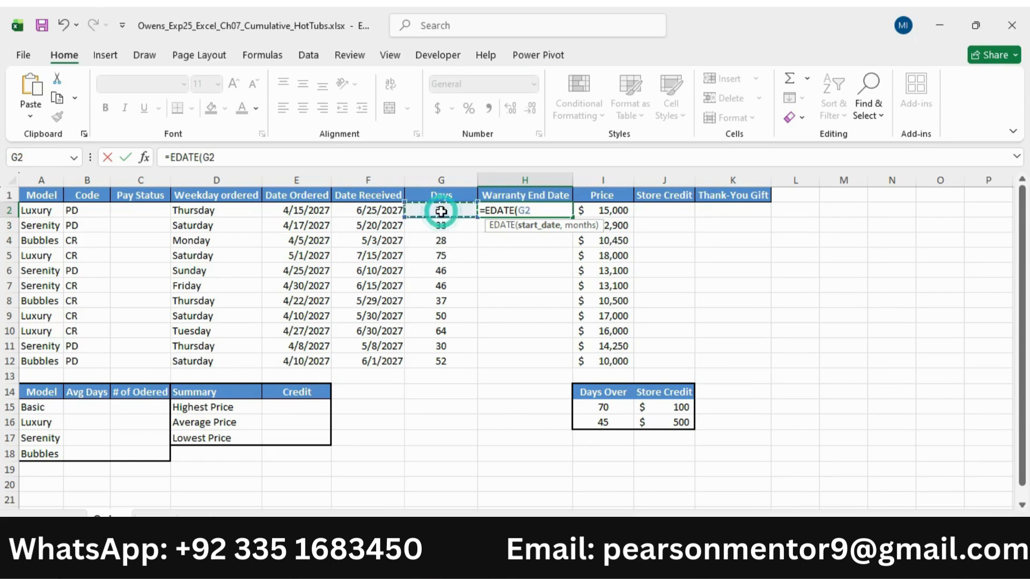
pyautogui.write(',')
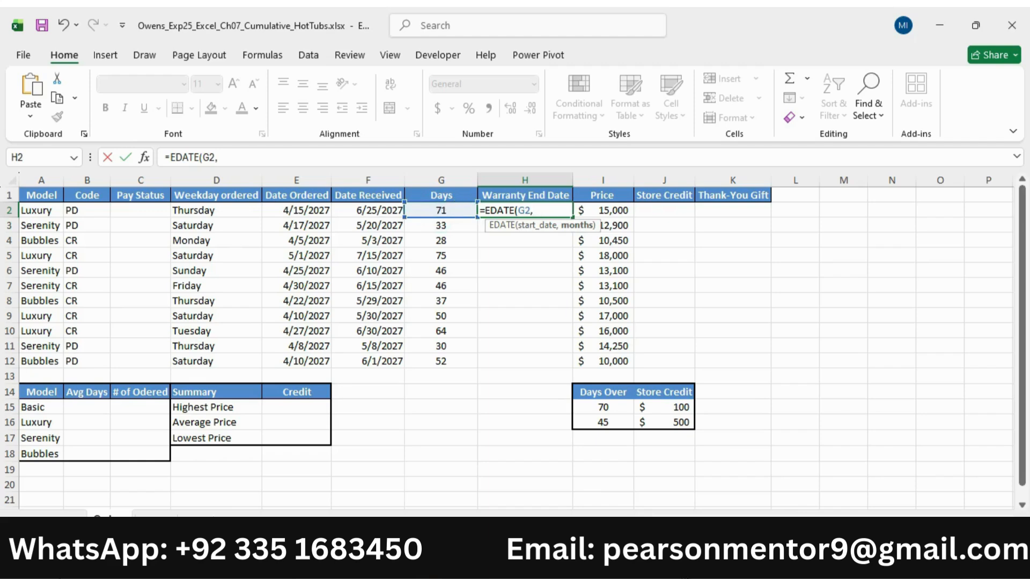
# Check the warranty length in Word and complete the H2 formula in Excel as =EDATE(G2,24)
pyautogui.hotkey('alt', 'Tab')
pyautogui.moveTo(441, 399); pyautogui.dragTo(598, 399)
pyautogui.hotkey('alt', 'Tab')
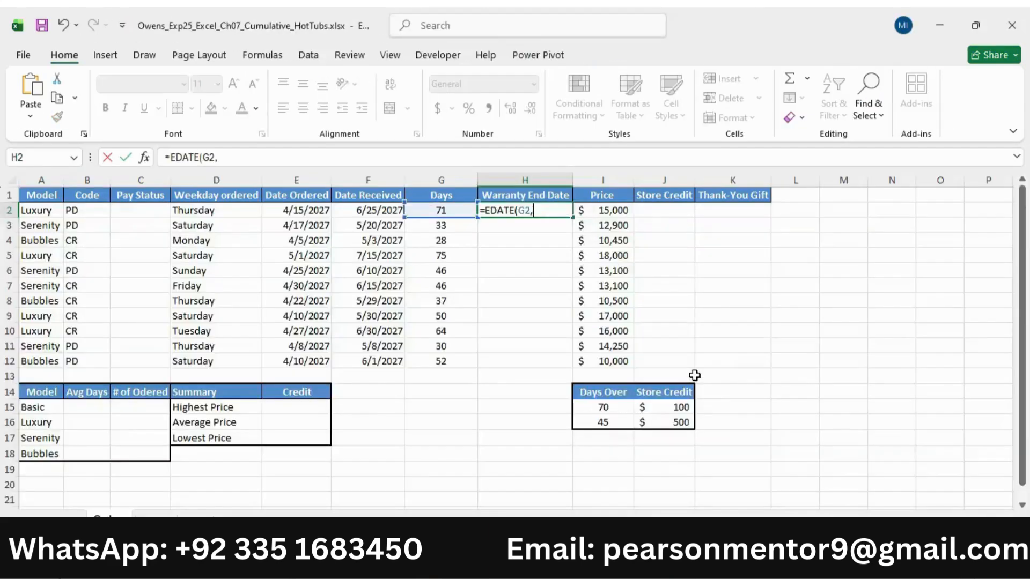
pyautogui.write('2')
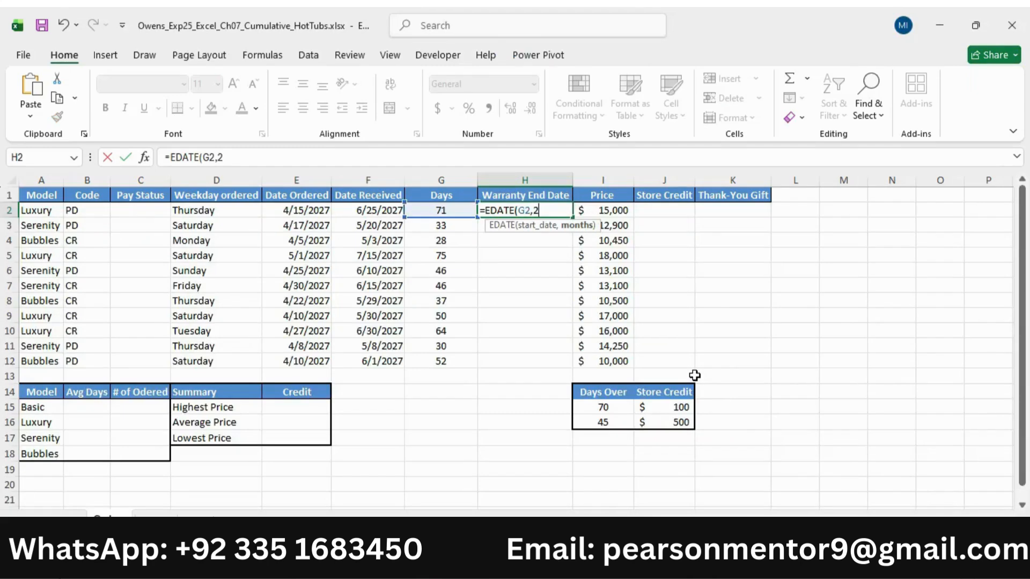
pyautogui.write('4)')
pyautogui.press('Return')
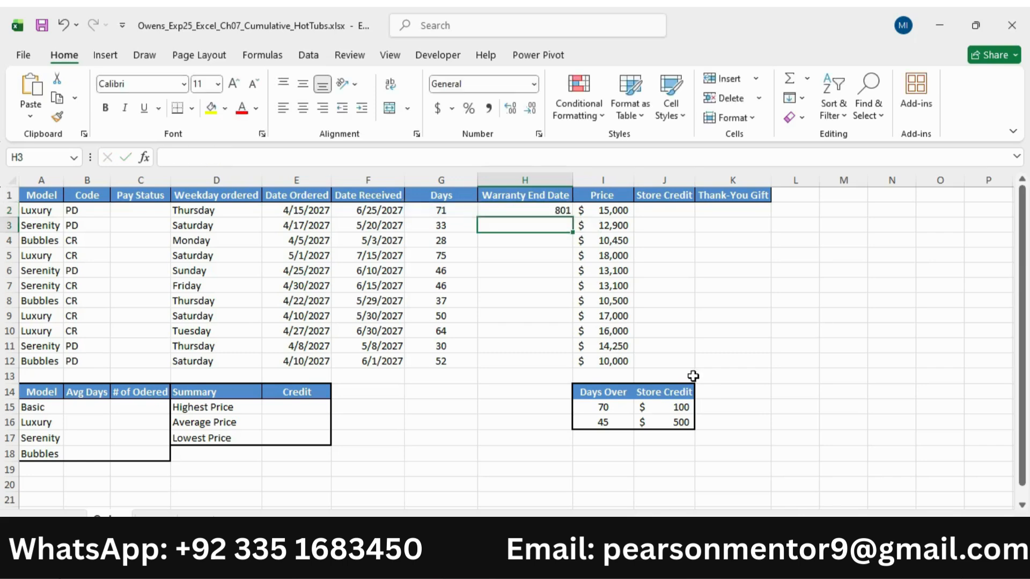
# Check the date format requirement in the Word instructions and apply the Short Date format to cell H2 in Excel
pyautogui.click(553, 563)
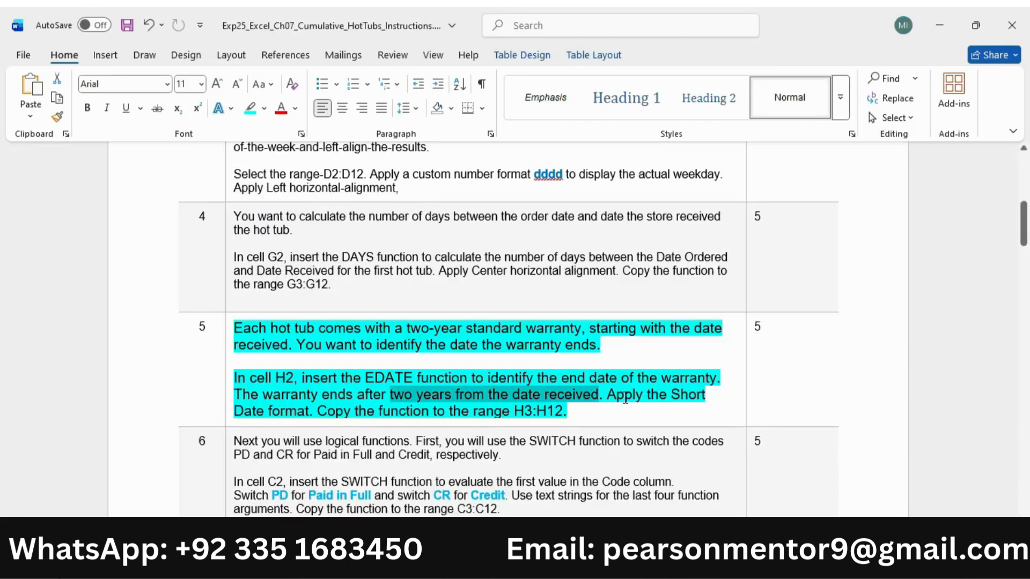
pyautogui.moveTo(607, 395); pyautogui.dragTo(320, 412)
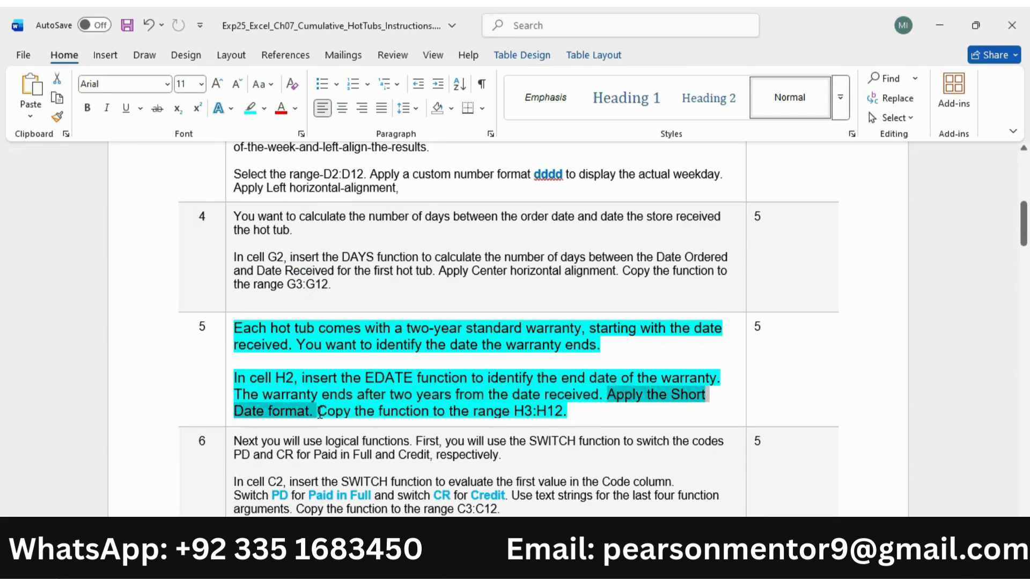
pyautogui.click(529, 563)
pyautogui.click(525, 213)
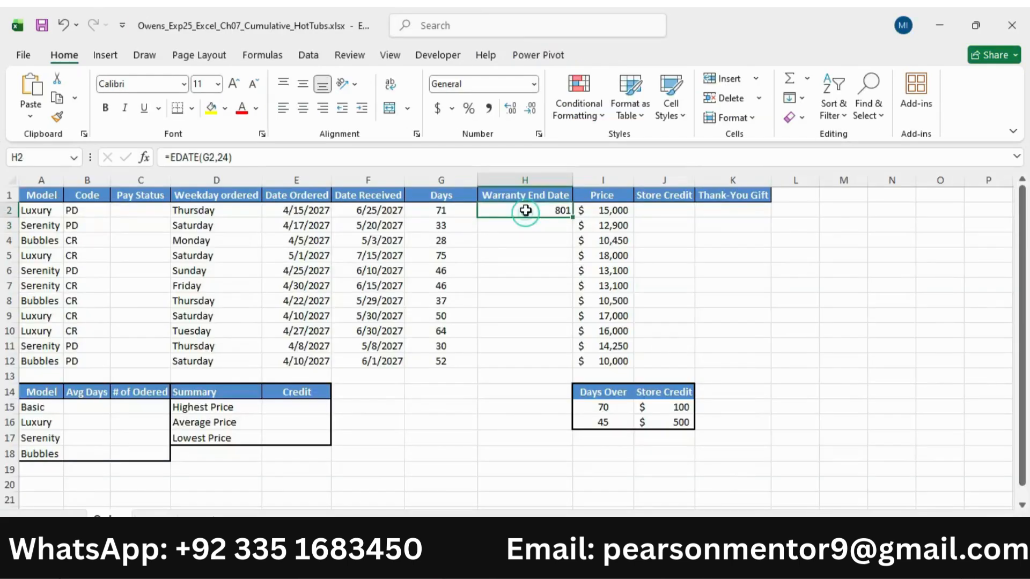
pyautogui.click(533, 84)
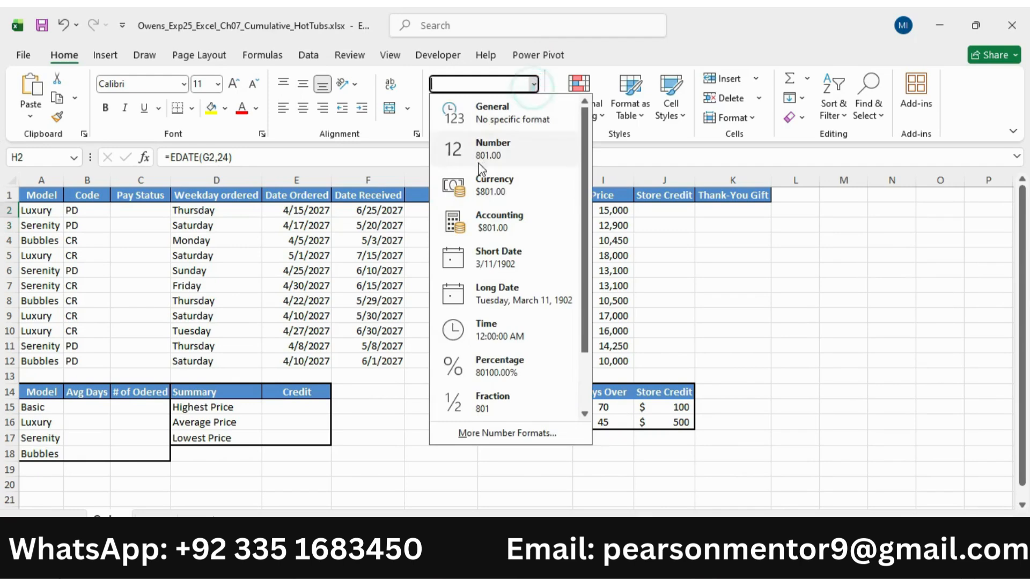
pyautogui.click(509, 256)
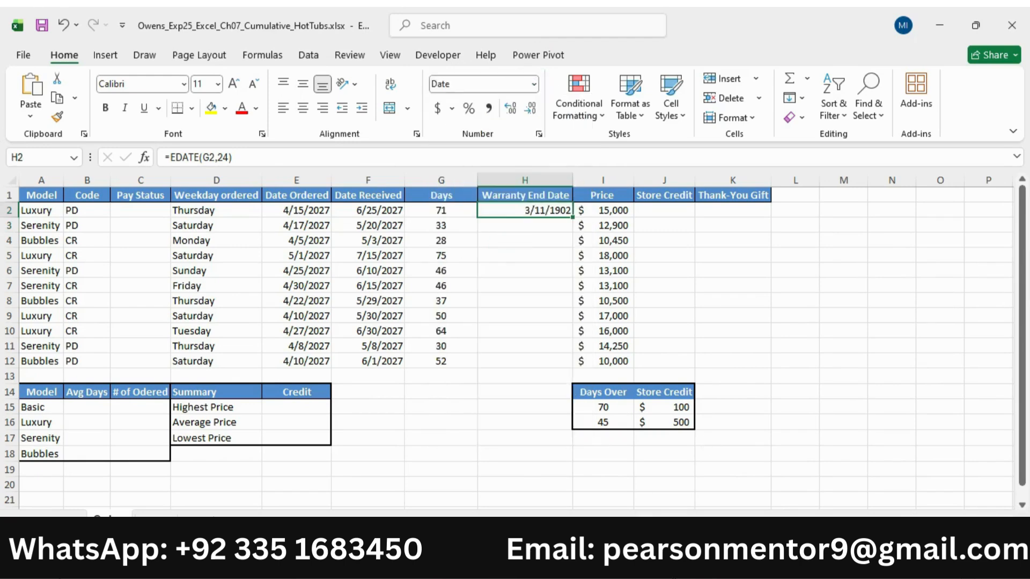
# Check the copy range in the Word instructions and copy the H2 formula to H3:H12 in Excel
pyautogui.hotkey('alt', 'Tab')
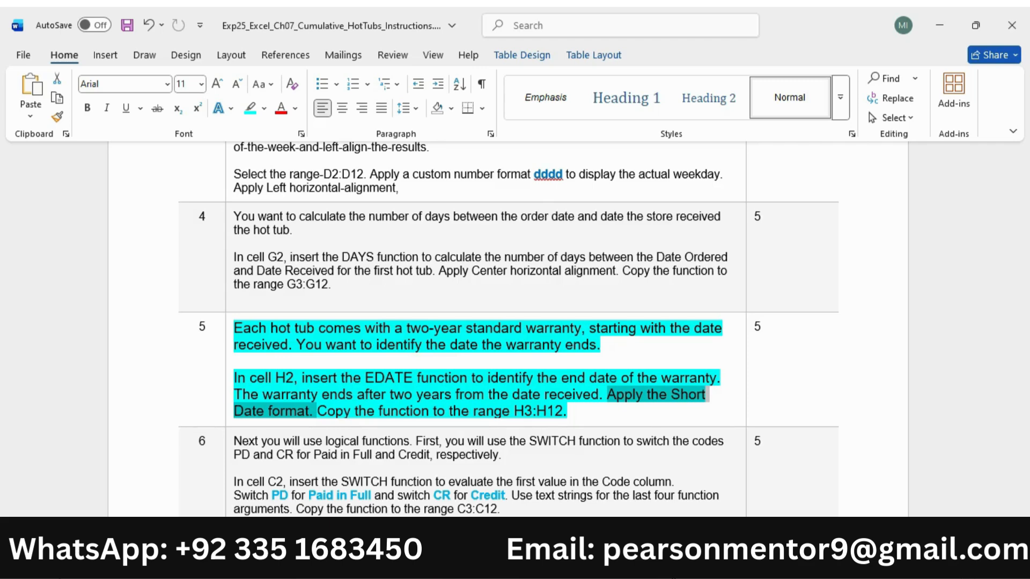
pyautogui.click(319, 411)
pyautogui.moveTo(319, 411); pyautogui.dragTo(567, 412)
pyautogui.hotkey('alt', 'Tab')
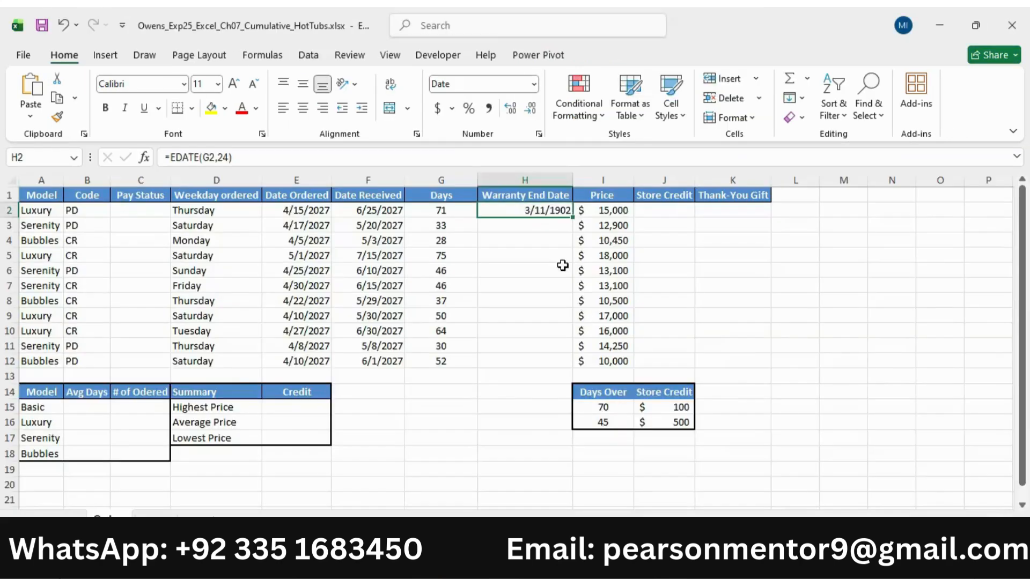
pyautogui.moveTo(571, 219); pyautogui.dragTo(572, 367)
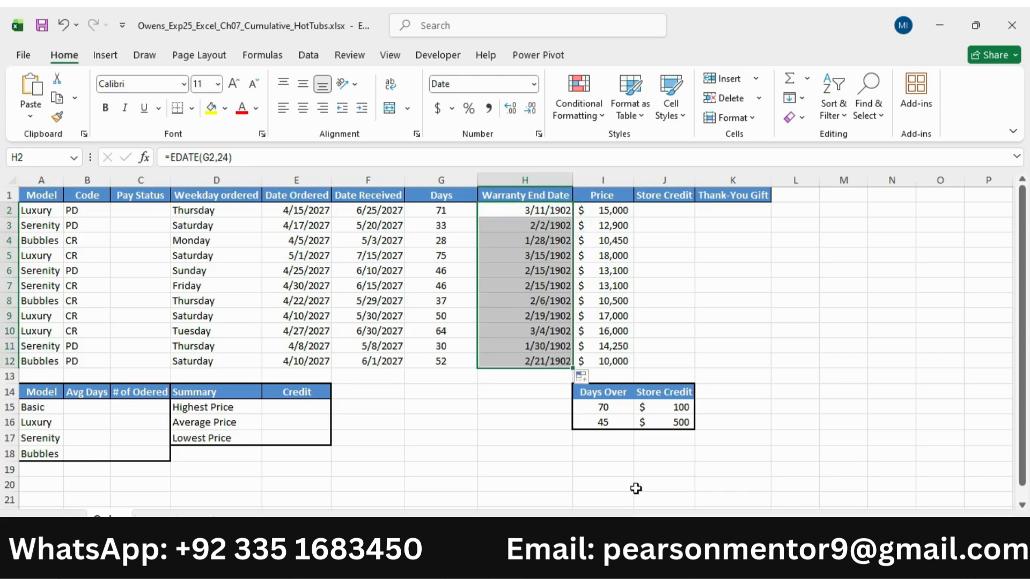
# In the Word instructions, reduce the step 5 text to 9 pt and remove its highlight
pyautogui.click(672, 566)
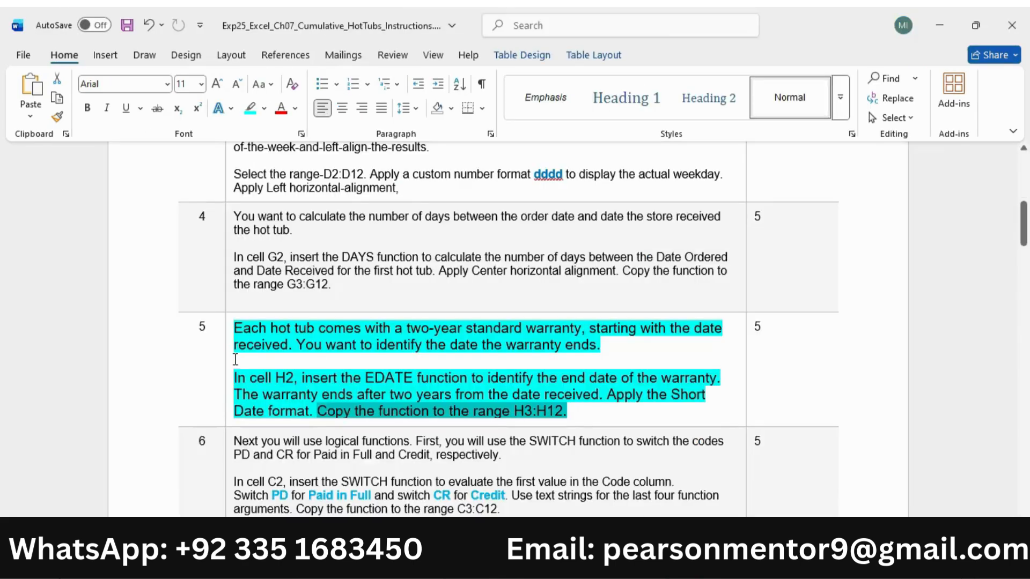
pyautogui.click(232, 365)
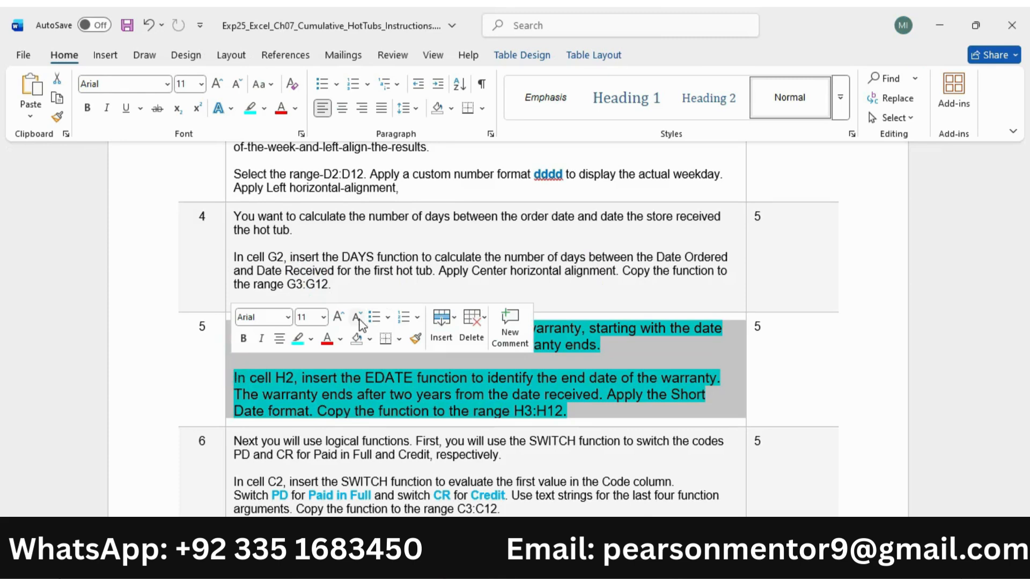
pyautogui.click(356, 317)
pyautogui.click(357, 317)
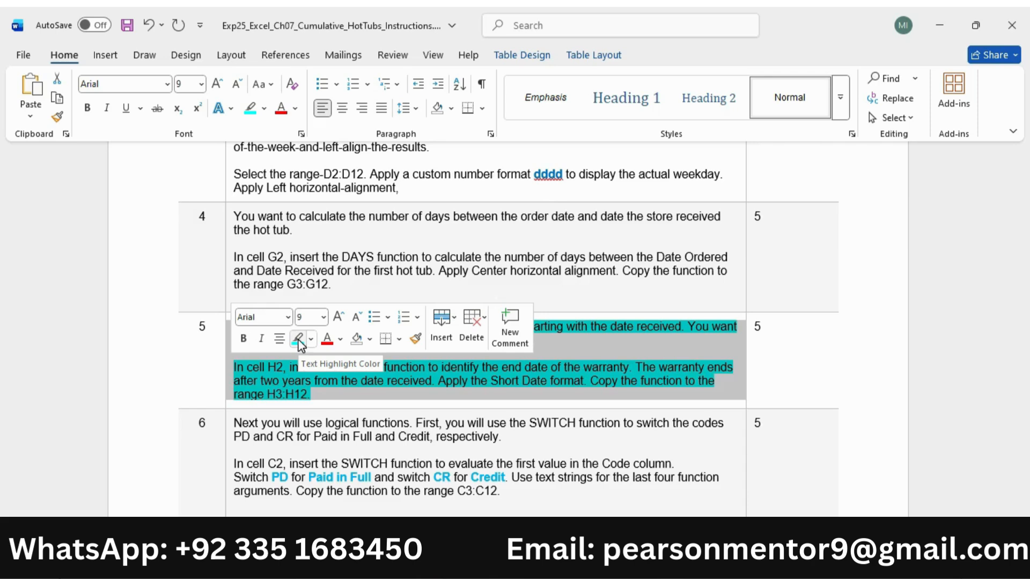
pyautogui.click(298, 339)
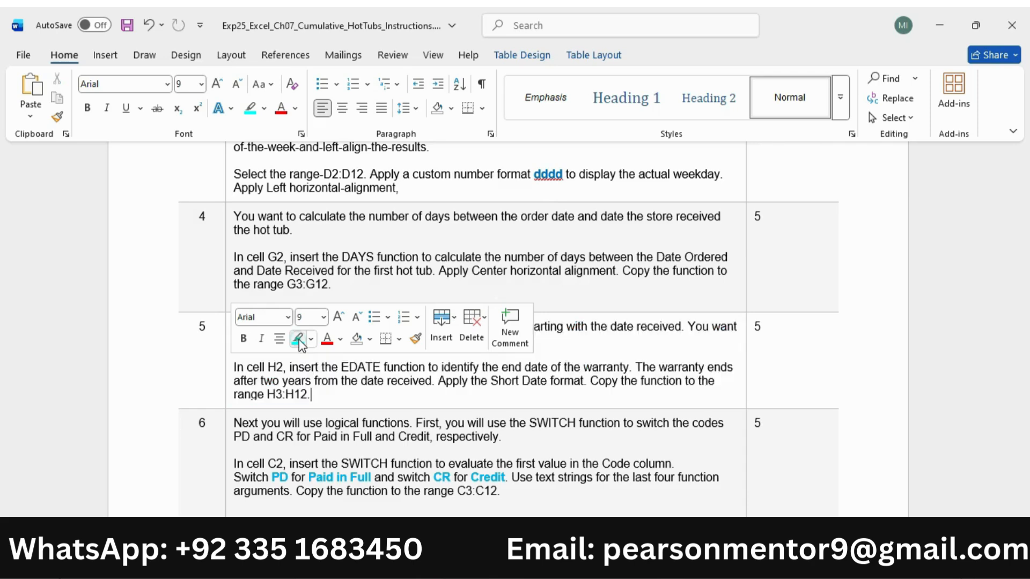
# Enlarge the step 6 instruction text to 11 pt and highlight it in turquoise
pyautogui.scroll(-3, 262, 397)
pyautogui.click(230, 324)
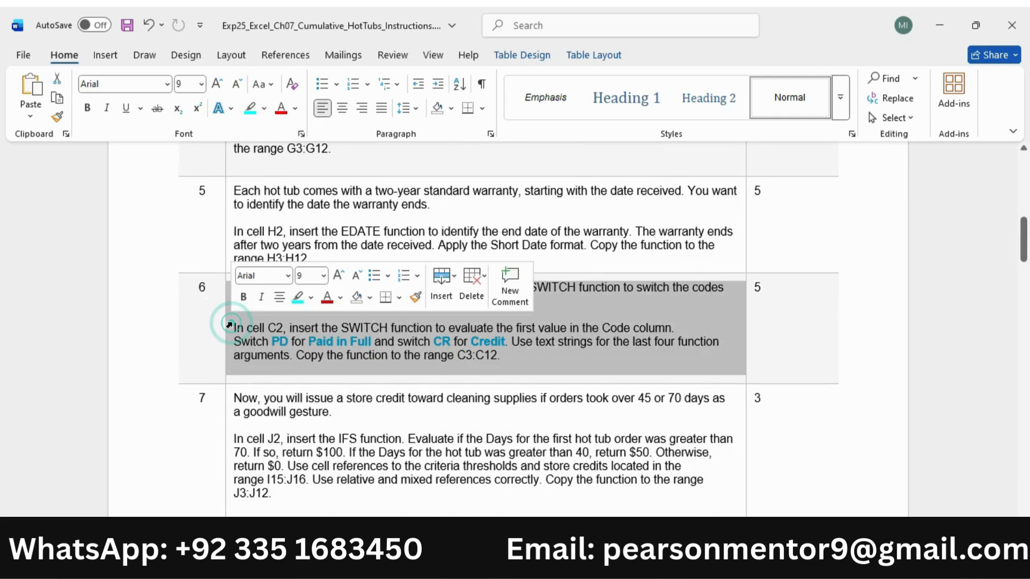
pyautogui.click(336, 277)
pyautogui.click(336, 277)
pyautogui.click(302, 296)
pyautogui.click(310, 321)
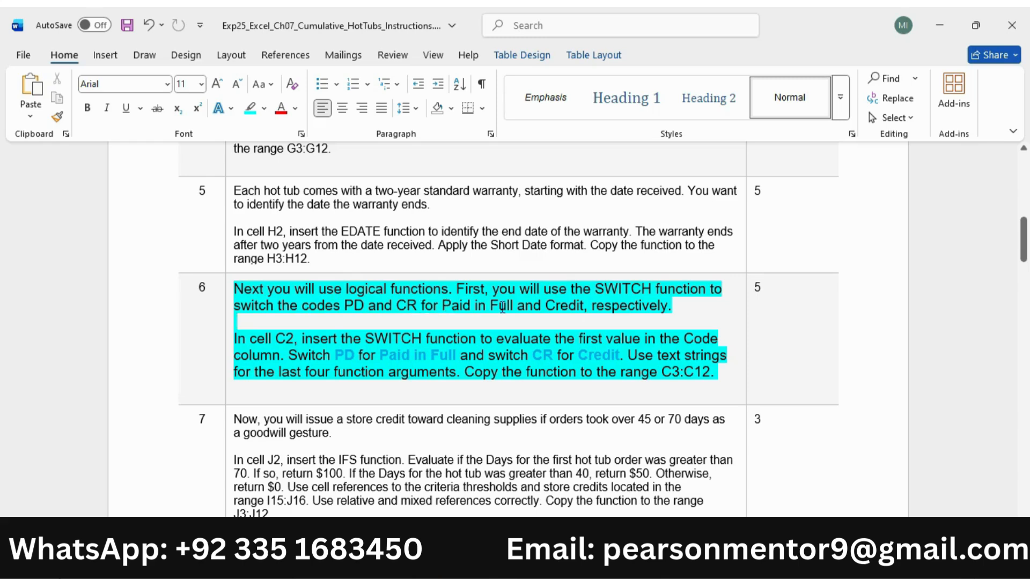
# Read the step 6 requirement for C2 in Word and begin a SWITCH formula in cell C2 of the Excel workbook
pyautogui.scroll(-1, 270, 339)
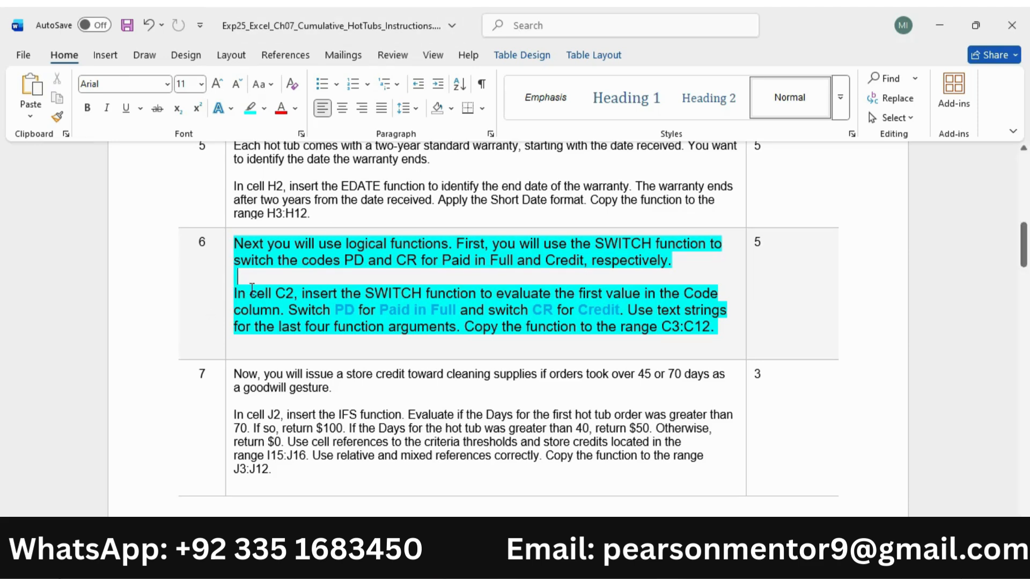
pyautogui.moveTo(235, 294); pyautogui.dragTo(283, 310)
pyautogui.hotkey('alt', 'Tab')
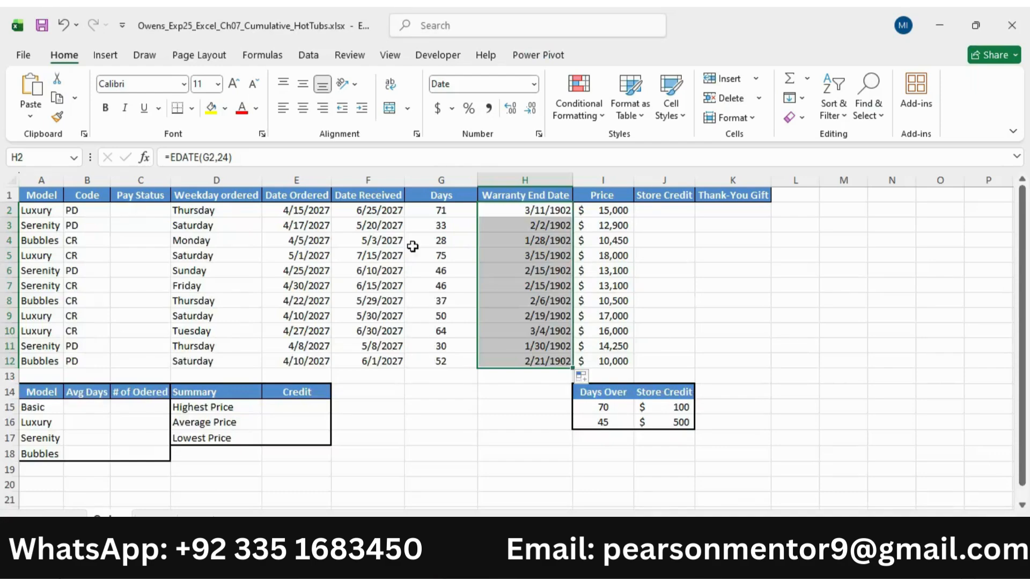
pyautogui.click(140, 214)
pyautogui.write('=')
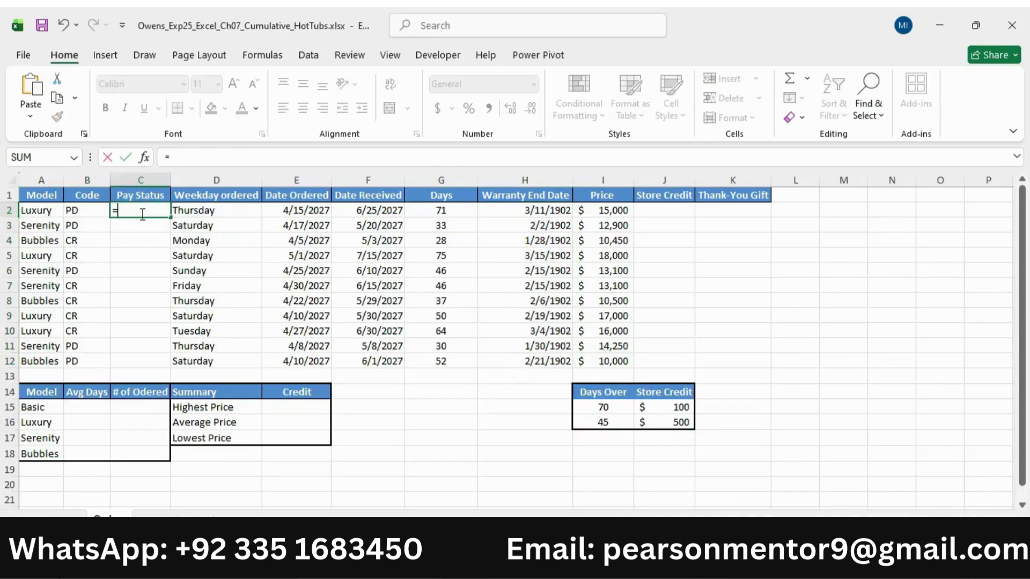
pyautogui.write('switch')
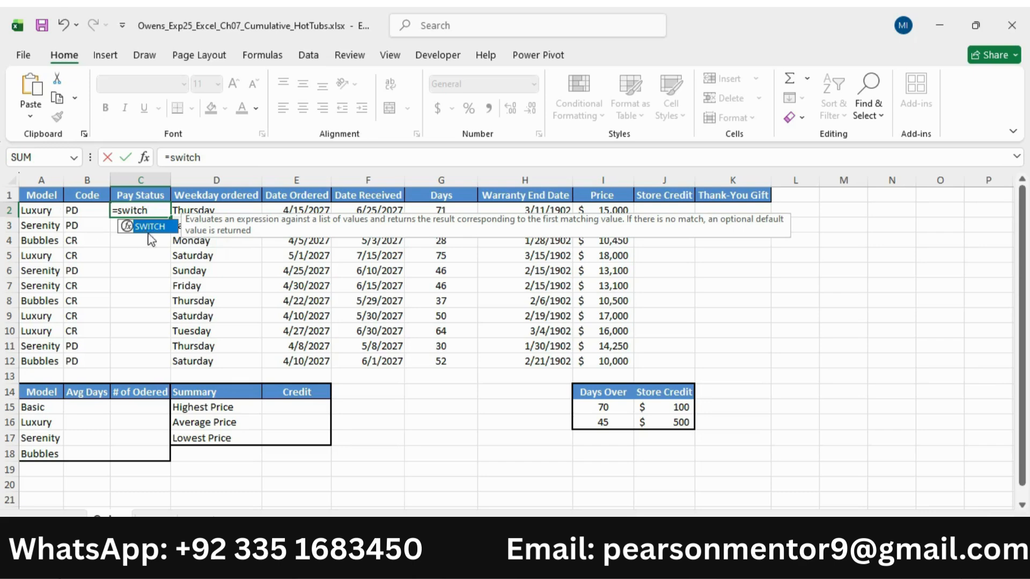
pyautogui.press('Return')
pyautogui.click(150, 210)
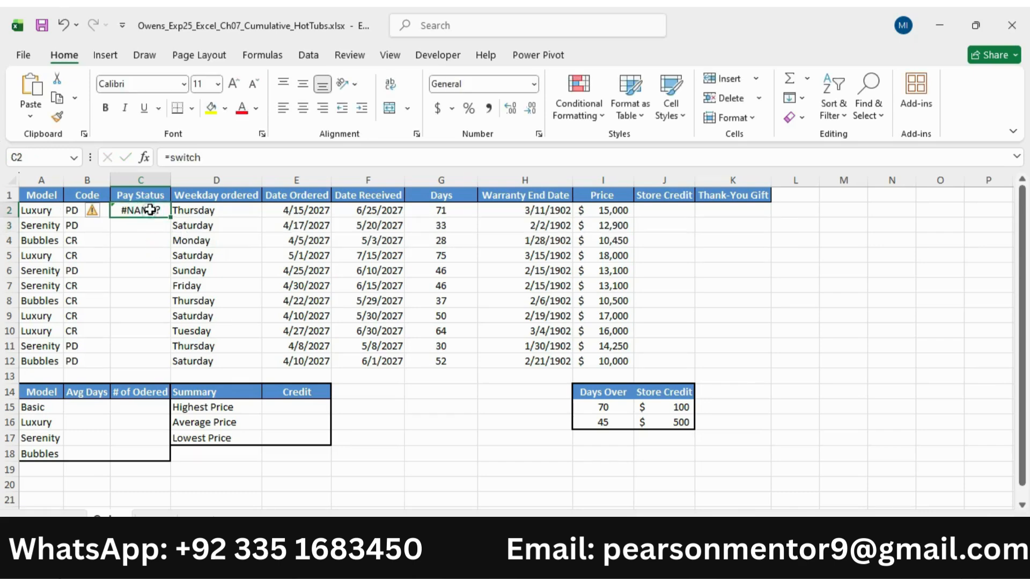
pyautogui.doubleClick(142, 210)
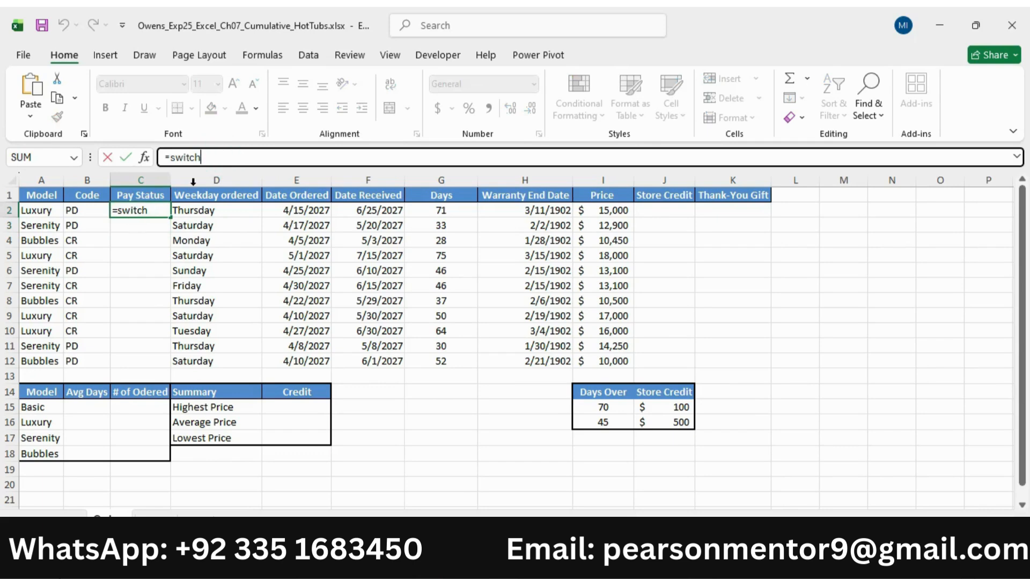
pyautogui.press('BackSpace')
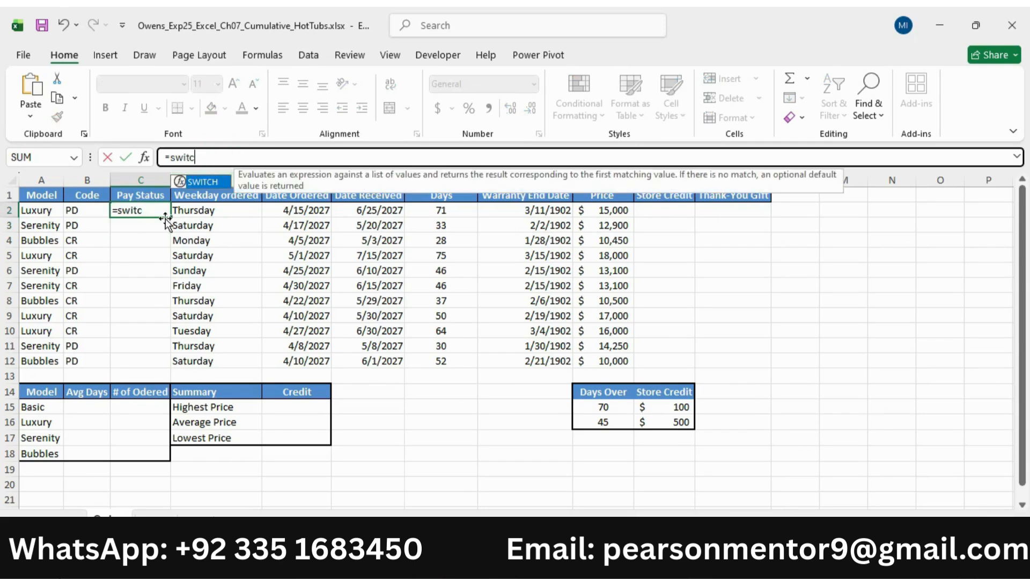
pyautogui.doubleClick(204, 181)
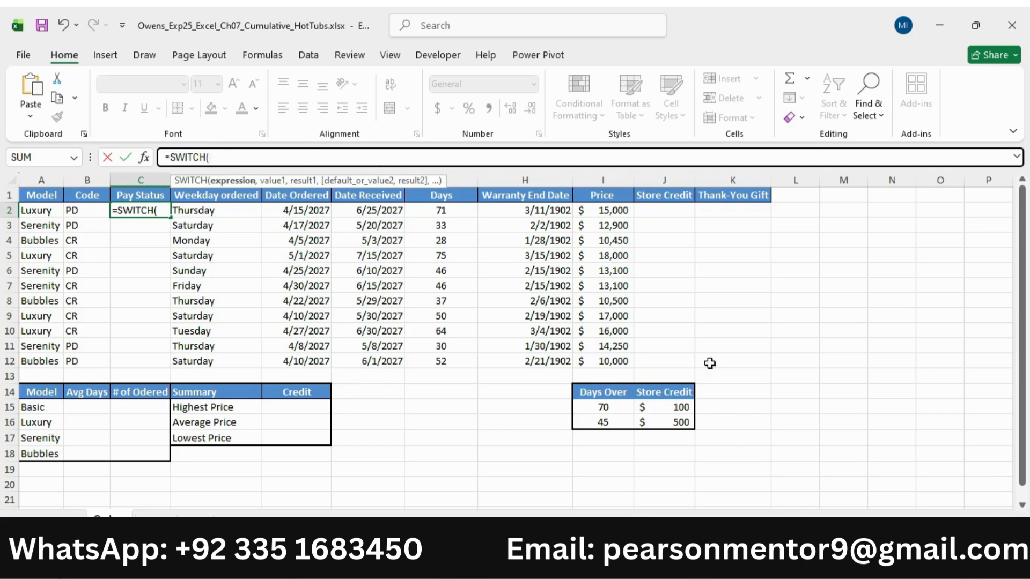
# Check the PD replacement in Word and give the C2 SWITCH formula in Excel the expression B2 and first value "PD"
pyautogui.hotkey('alt', 'Tab')
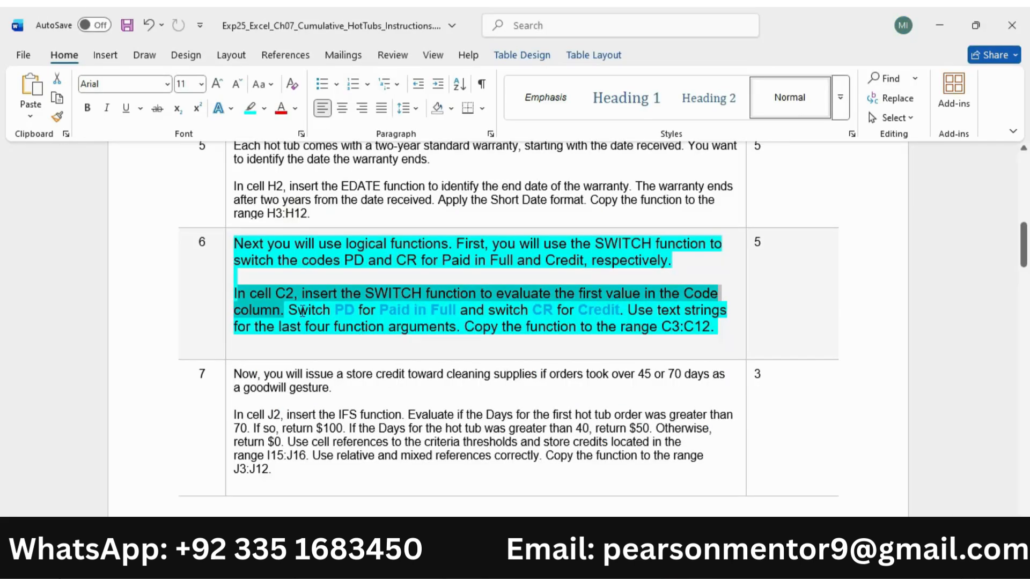
pyautogui.moveTo(290, 310); pyautogui.dragTo(444, 305)
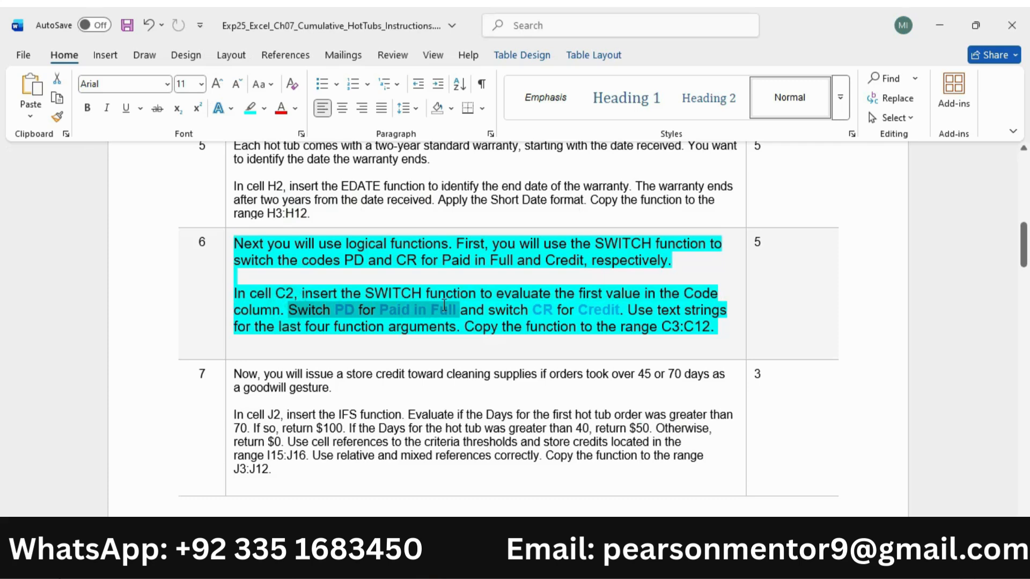
pyautogui.hotkey('alt', 'Tab')
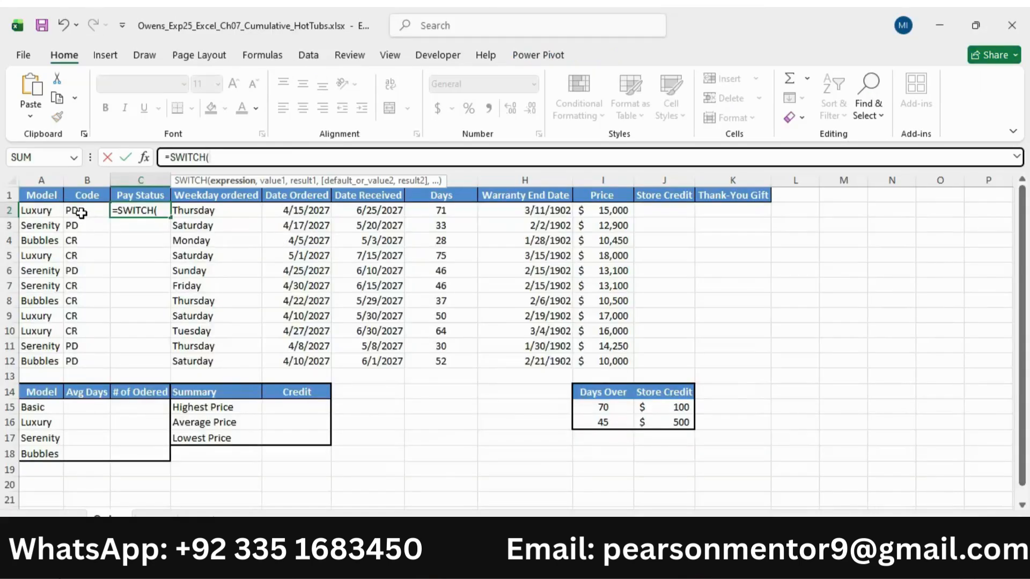
pyautogui.click(80, 213)
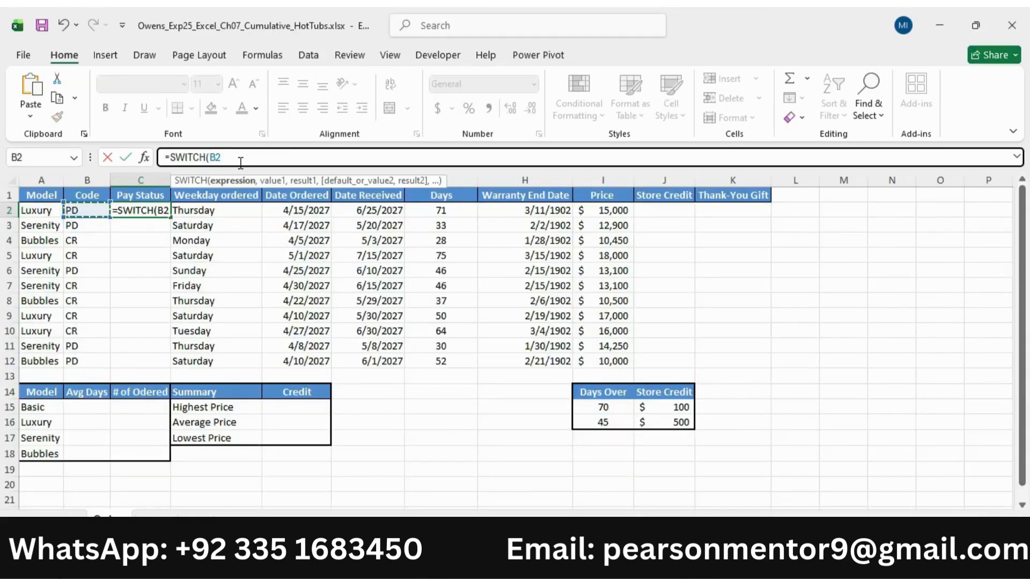
pyautogui.write(',"P')
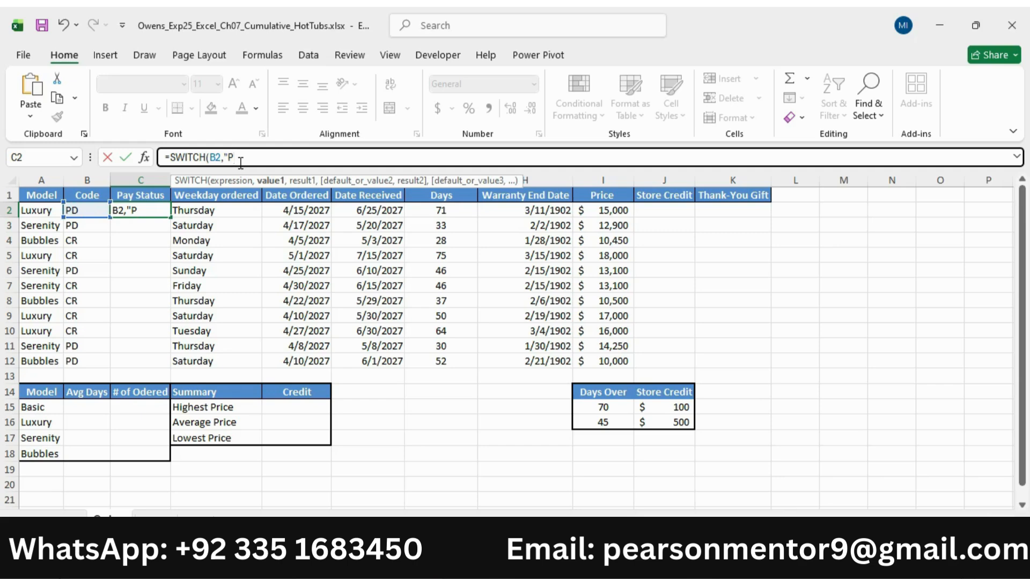
pyautogui.write('D"<')
pyautogui.press('BackSpace')
pyautogui.write(',')
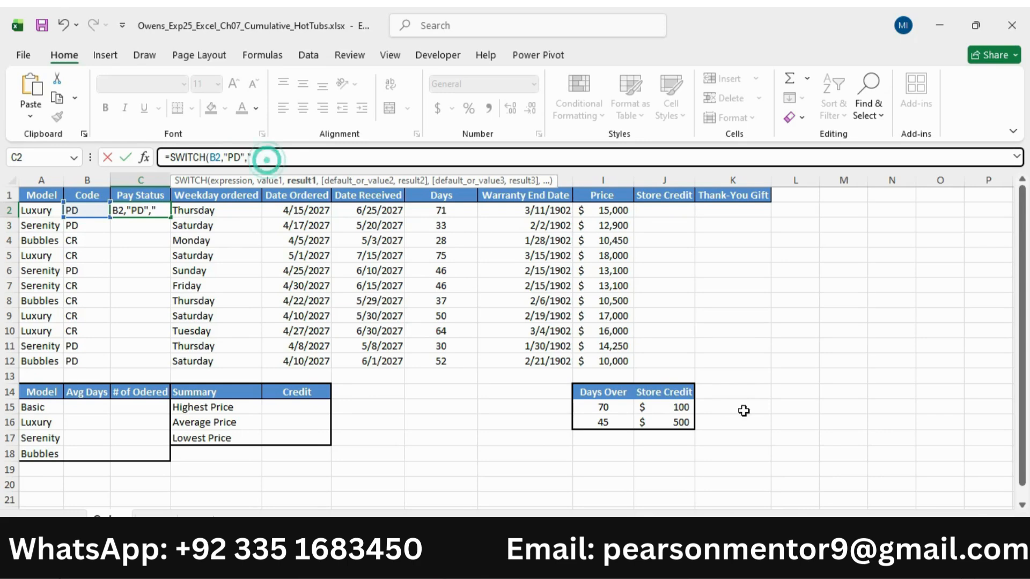
# Recheck the PD replacement text in Word and add "Paid In Full" as the first result of the SWITCH formula in Excel
pyautogui.hotkey('alt', 'Tab')
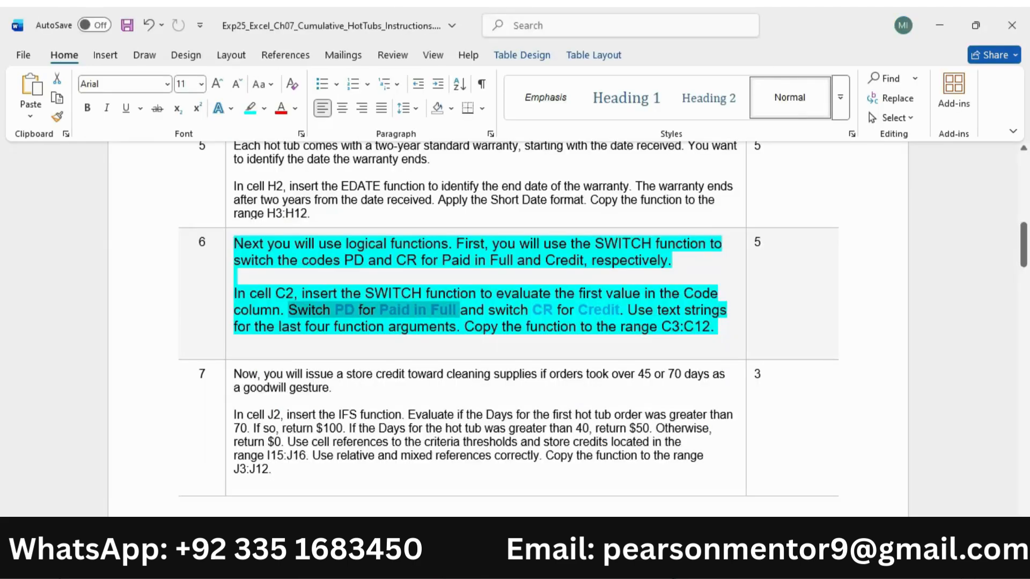
pyautogui.hotkey('alt', 'Tab')
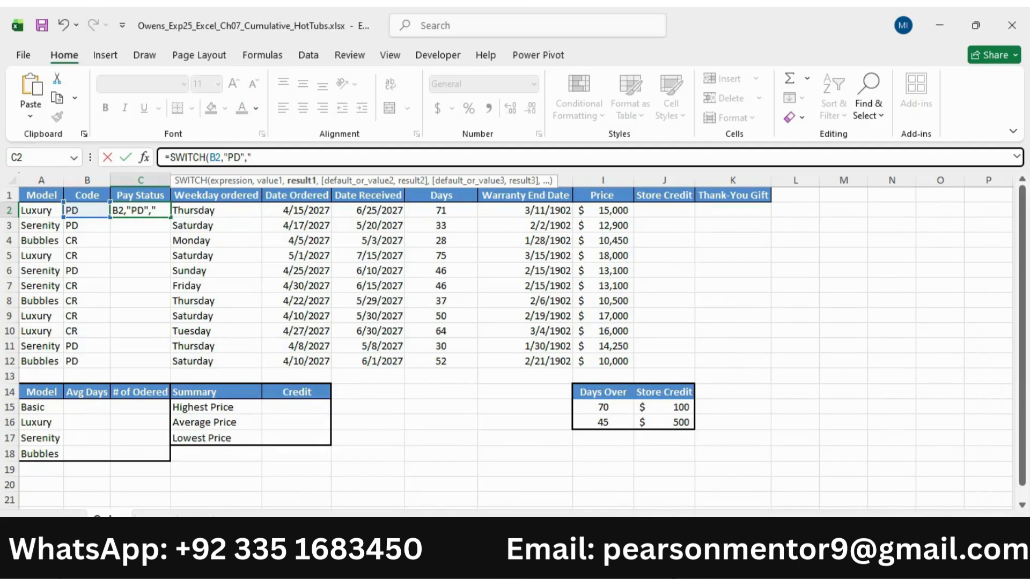
pyautogui.write('Paid In Full",')
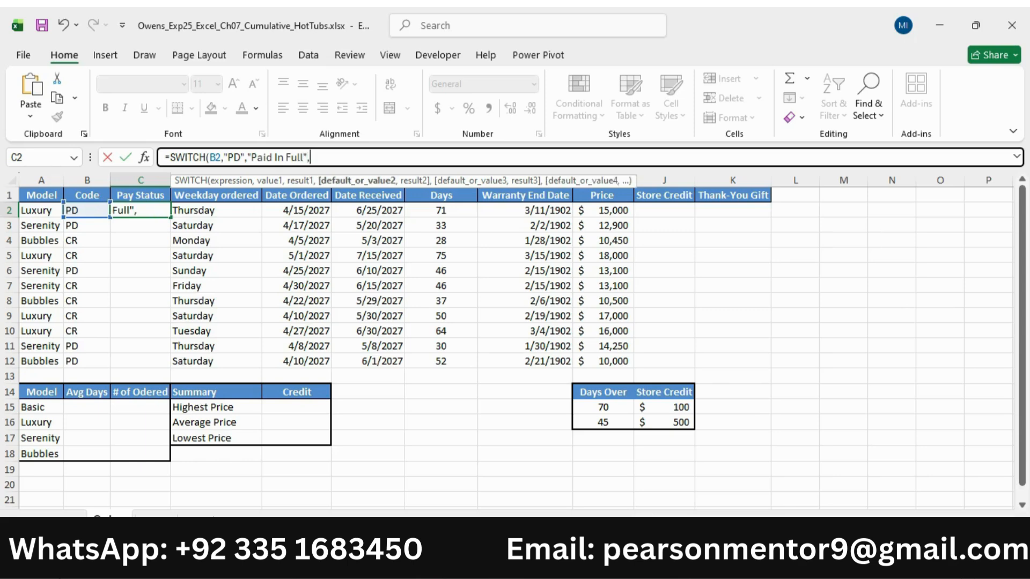
# Check the CR replacement in Word and correct the first SWITCH result in Excel's C2 formula to "Paid in Full"
pyautogui.hotkey('alt', 'Tab')
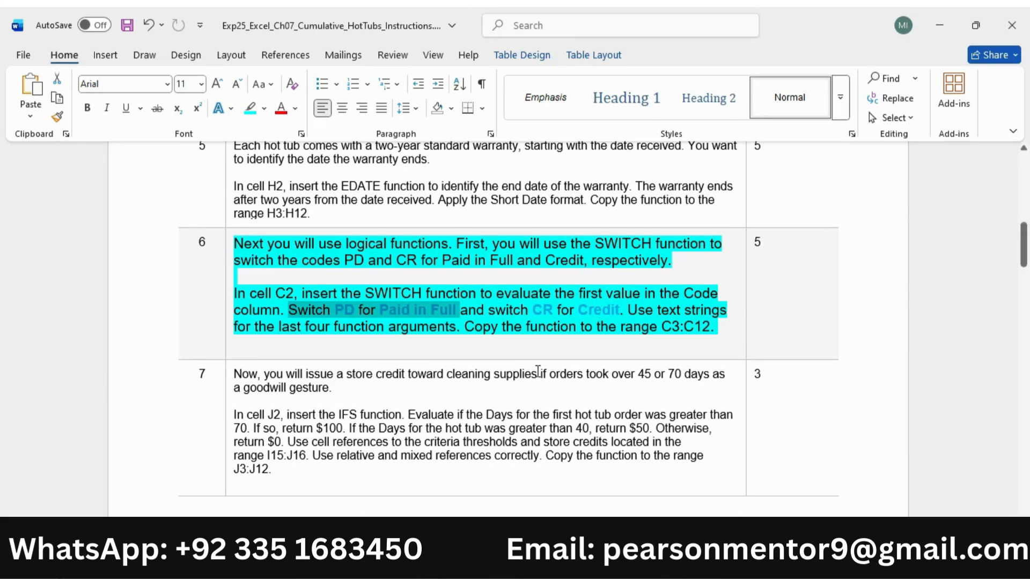
pyautogui.moveTo(490, 311); pyautogui.dragTo(612, 311)
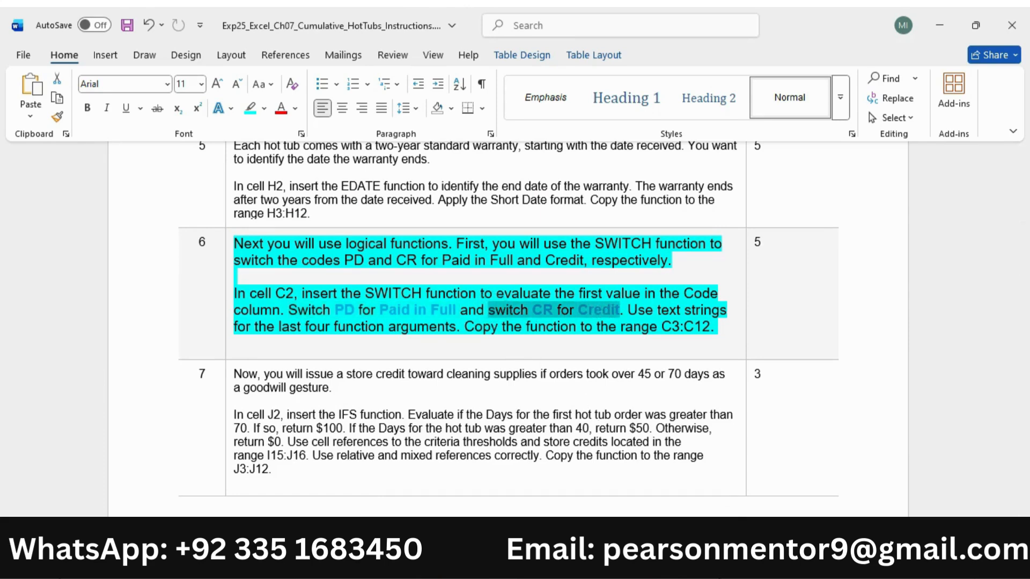
pyautogui.hotkey('alt', 'Tab')
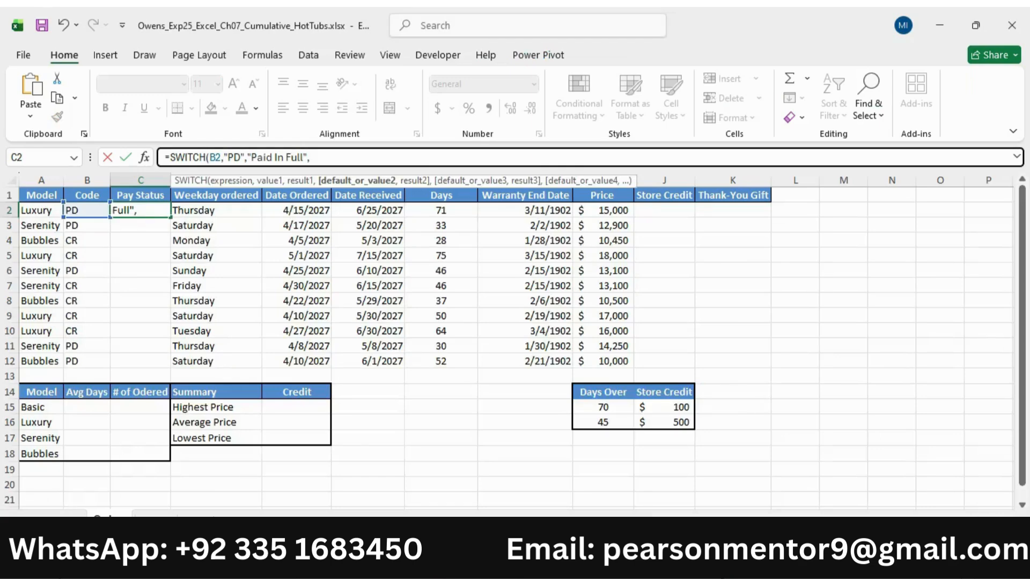
pyautogui.click(290, 157)
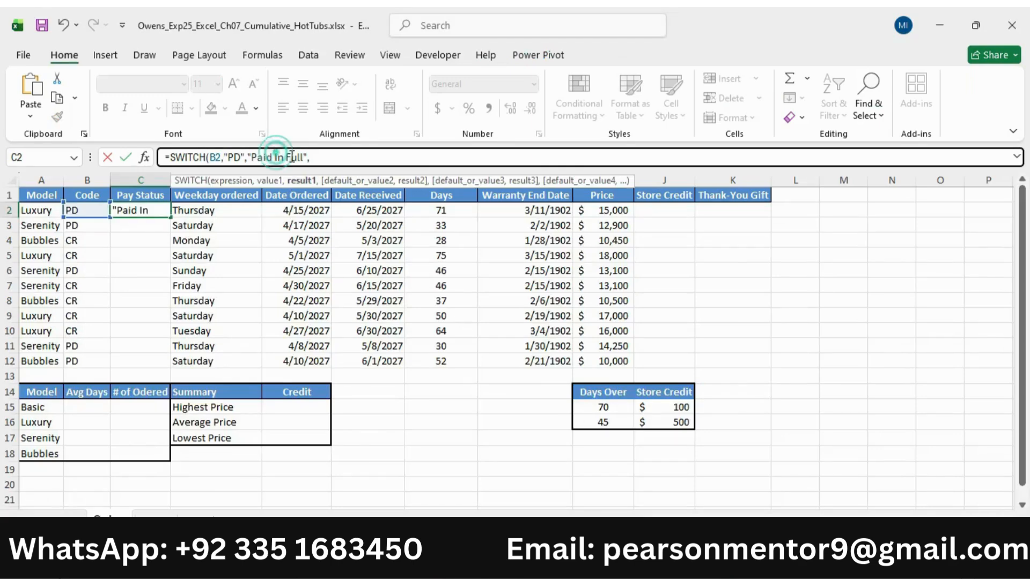
pyautogui.press('BackSpace')
pyautogui.write('i')
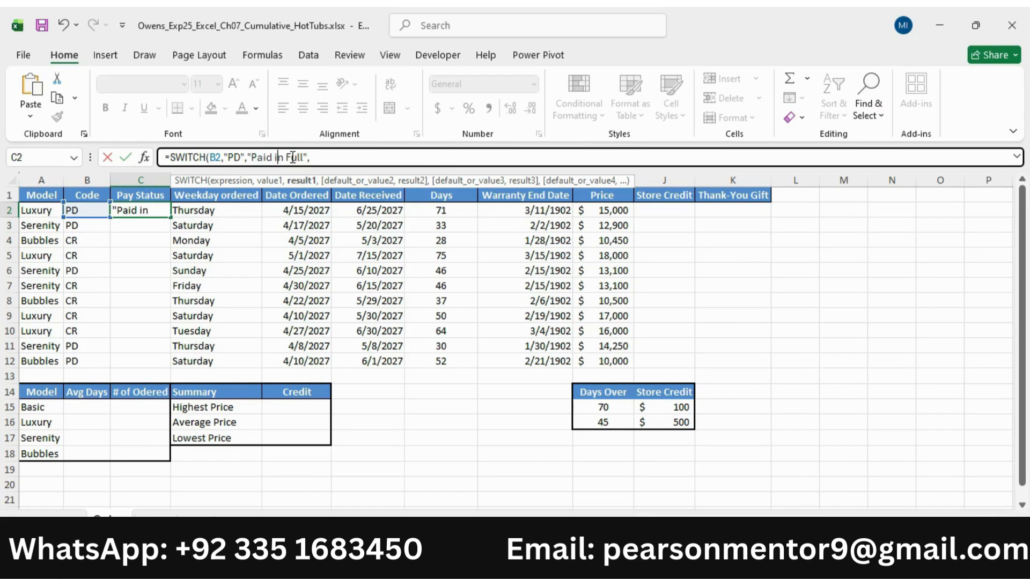
# Add the second value "CR" and result "Credit" to the C2 SWITCH formula and close its parenthesis
pyautogui.click(314, 155)
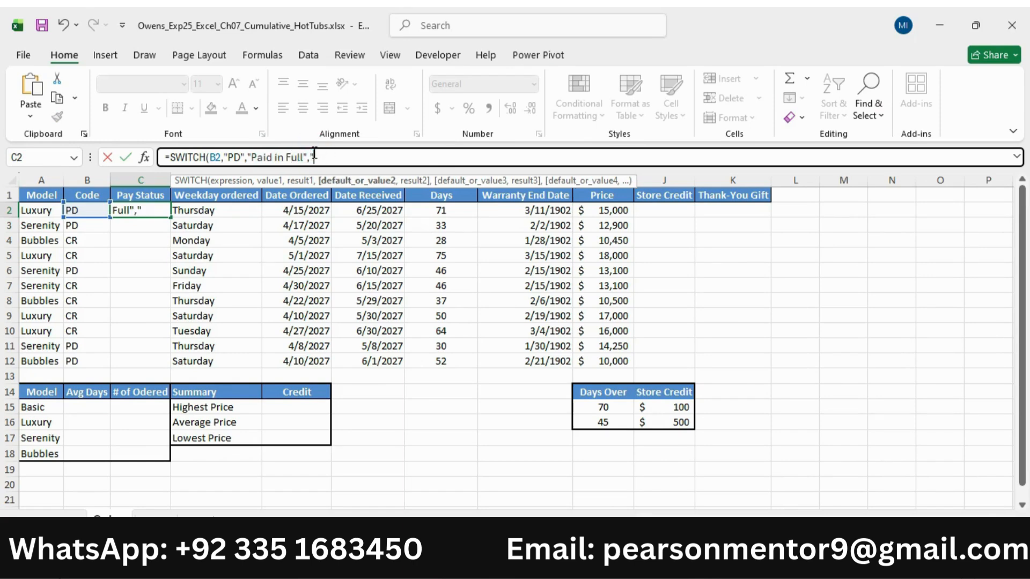
pyautogui.write('"CR",')
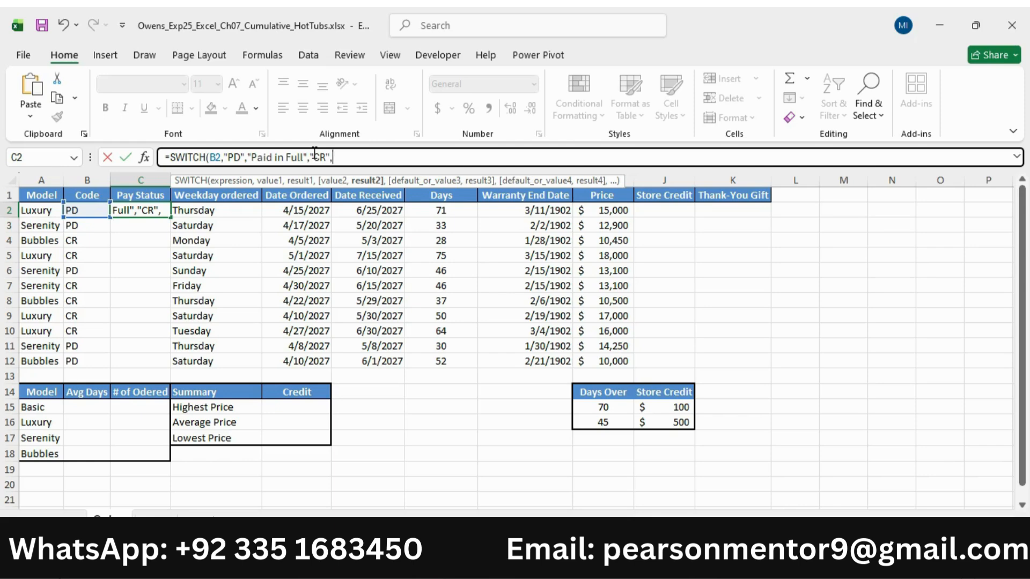
pyautogui.write('"Credit"')
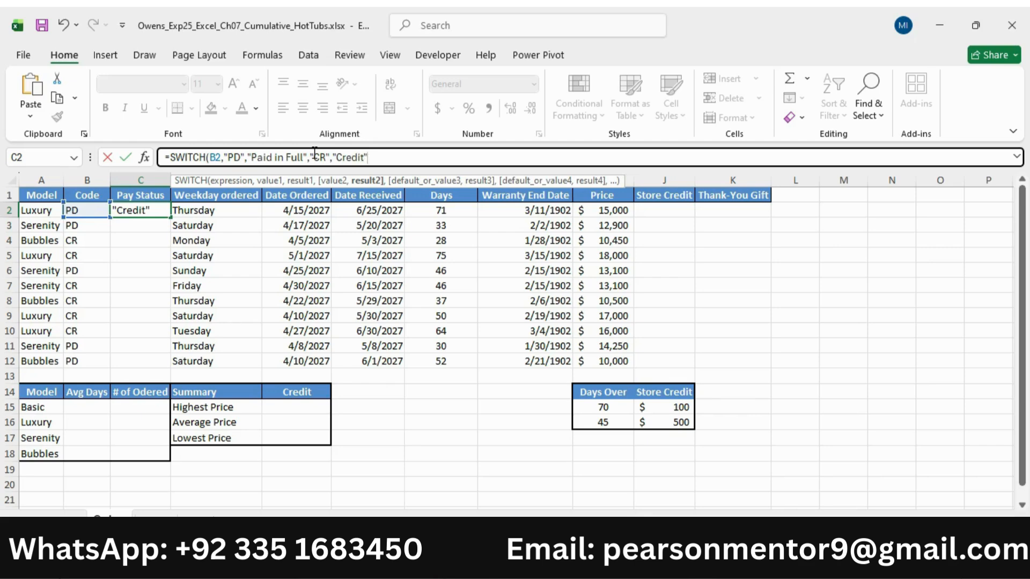
pyautogui.write(')')
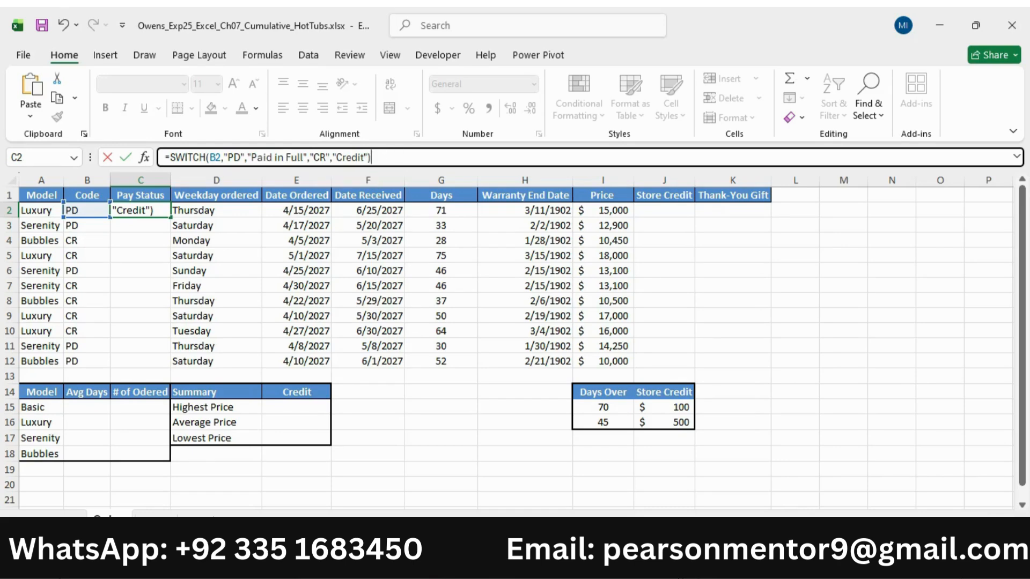
# Check the rest of step 6 in Word, commit the C2 SWITCH formula in Excel and copy it to C3:C12
pyautogui.hotkey('alt', 'Tab')
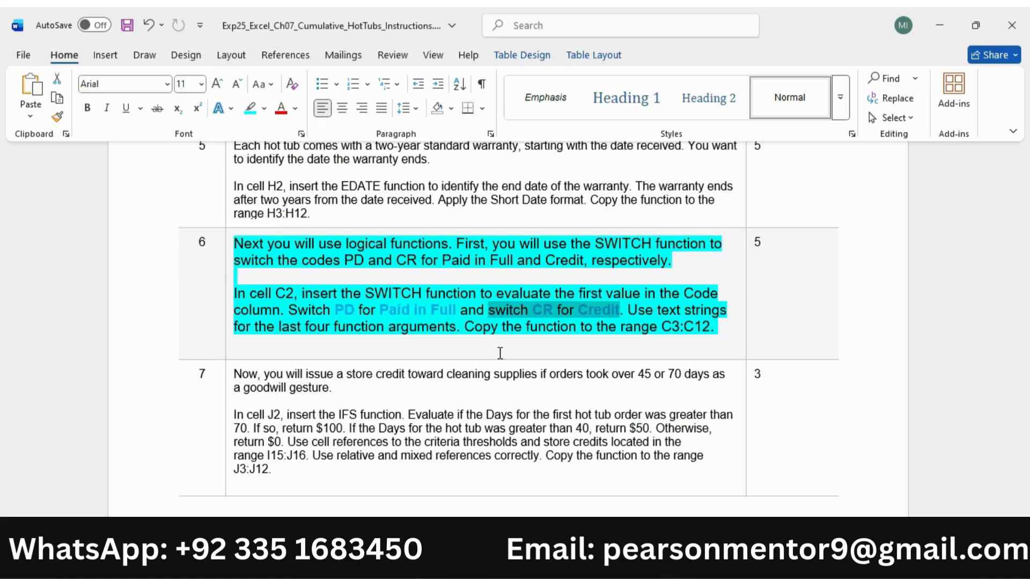
pyautogui.hotkey('alt', 'Tab')
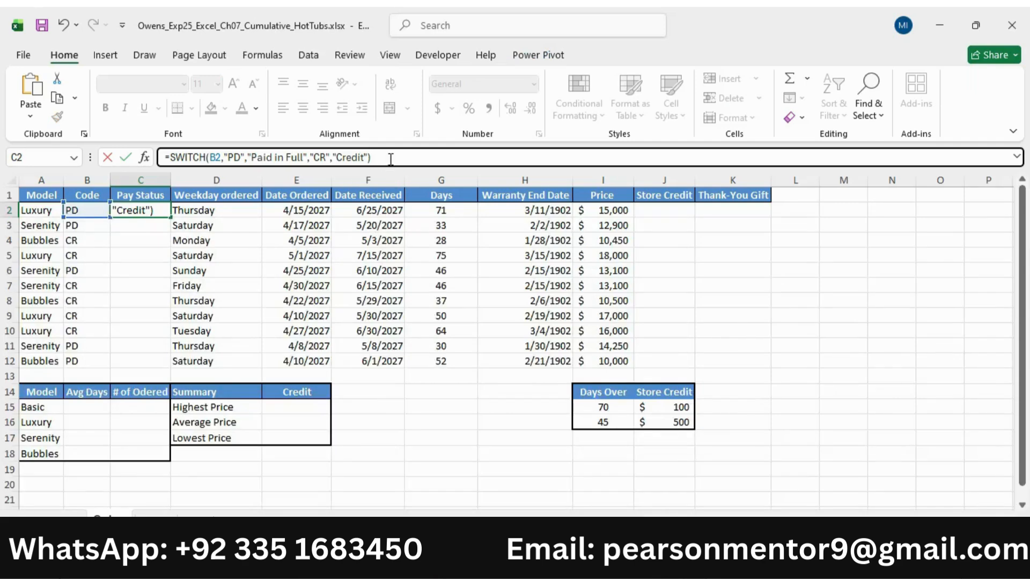
pyautogui.press('Return')
pyautogui.click(143, 211)
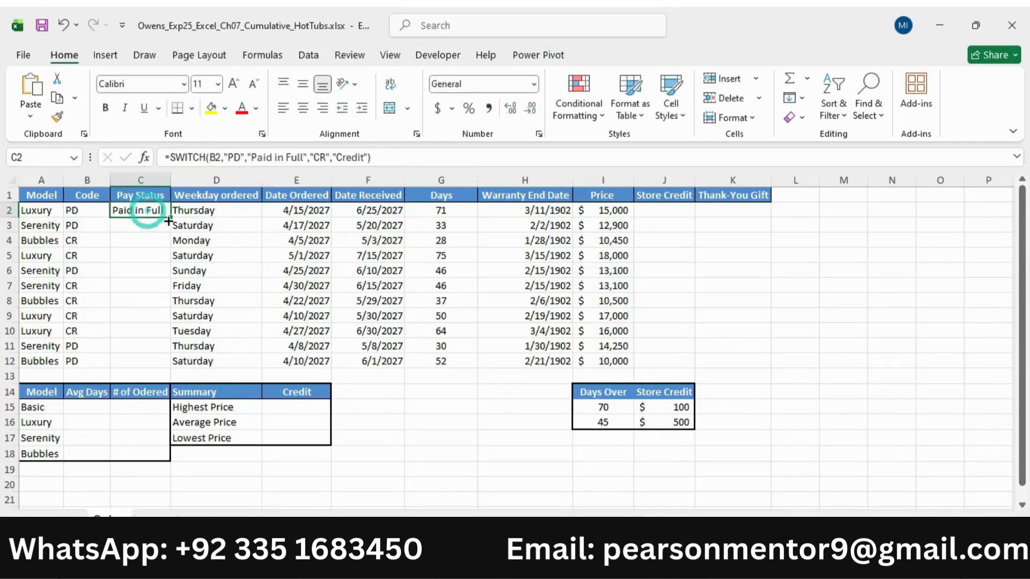
pyautogui.click(606, 491)
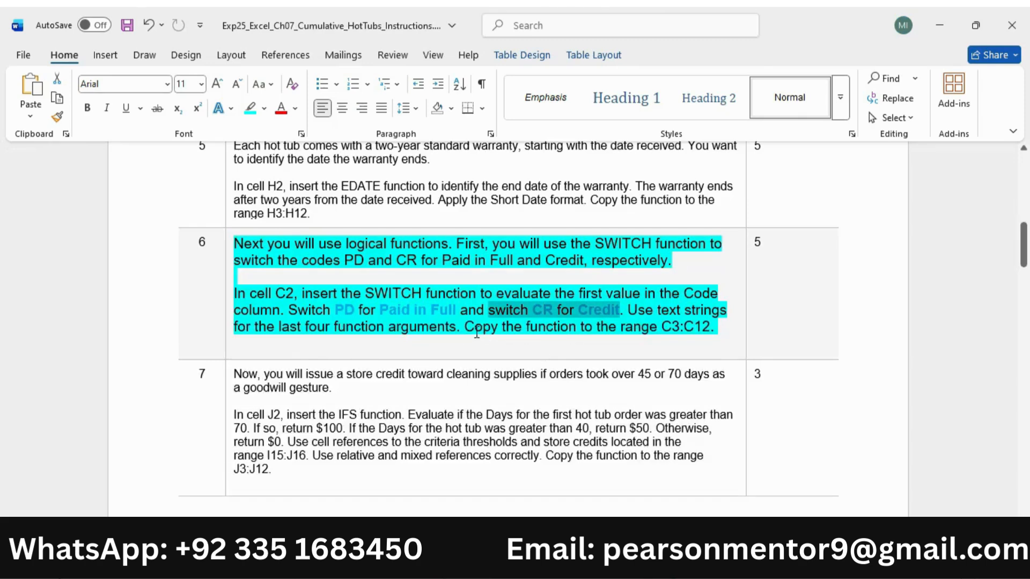
pyautogui.moveTo(466, 327); pyautogui.dragTo(715, 328)
pyautogui.hotkey('alt', 'Tab')
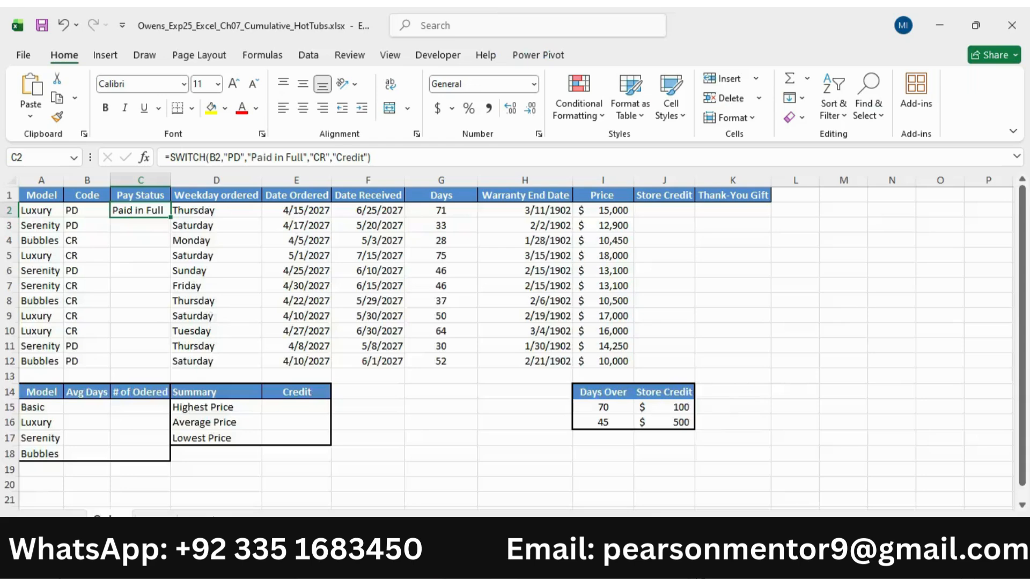
pyautogui.moveTo(172, 218); pyautogui.dragTo(169, 367)
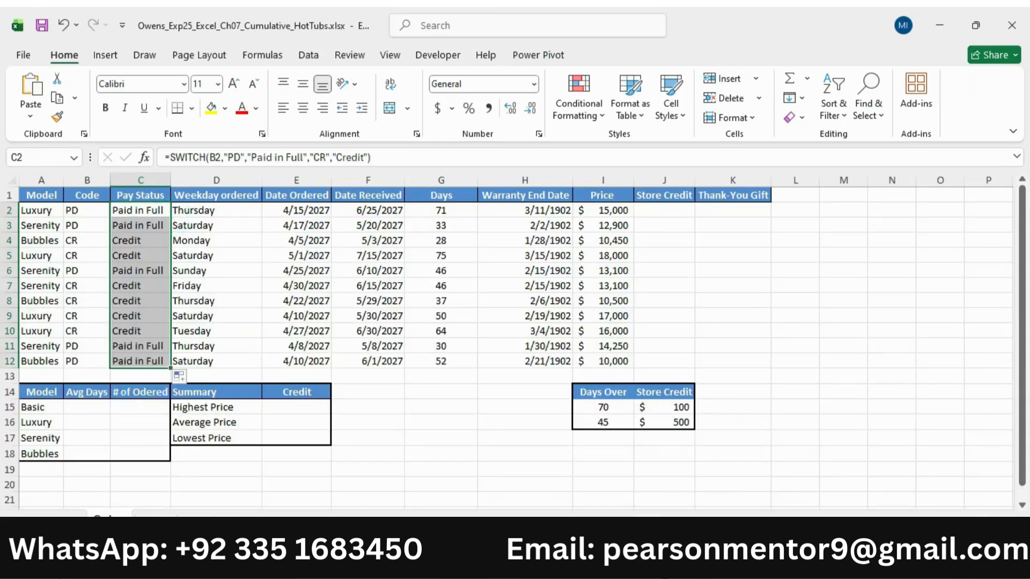
# Switch to Word, reduce the step 6 instruction text to 9 pt and remove its turquoise highlight
pyautogui.hotkey('alt', 'Tab')
pyautogui.click(231, 281)
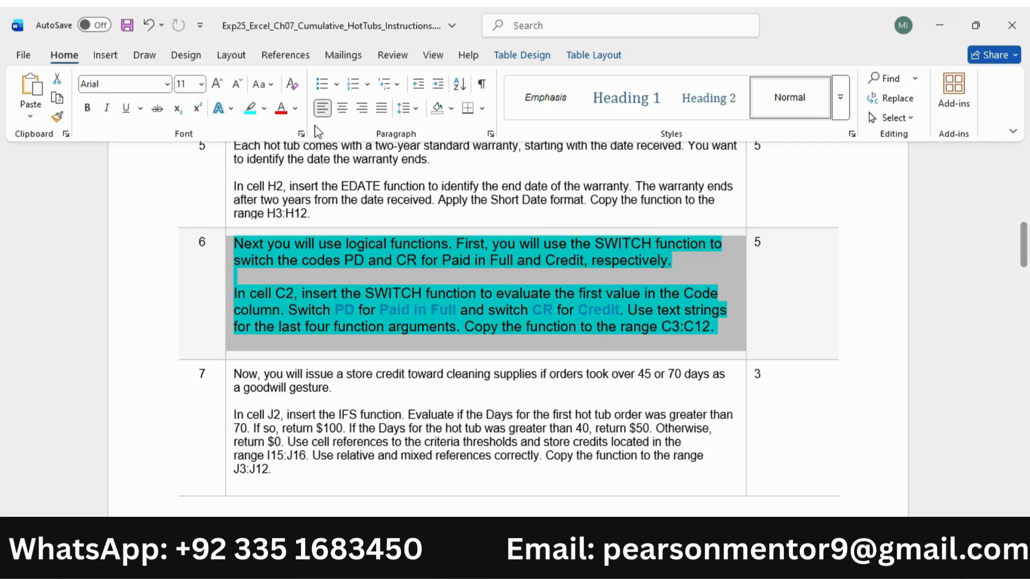
pyautogui.click(236, 84)
pyautogui.click(236, 83)
pyautogui.click(251, 109)
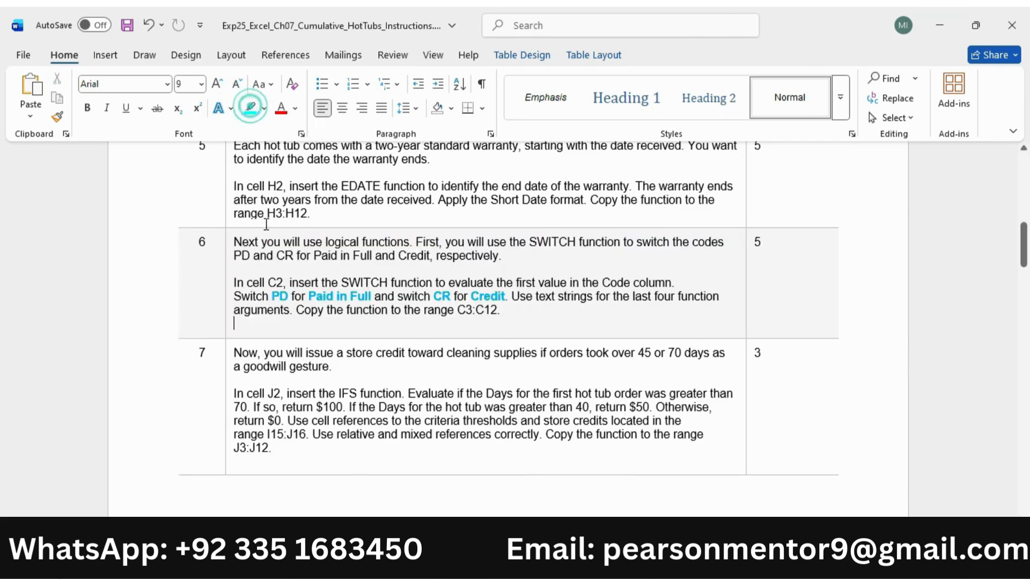
# Enlarge the step 7 instruction text to 11 pt and highlight it in turquoise
pyautogui.click(226, 389)
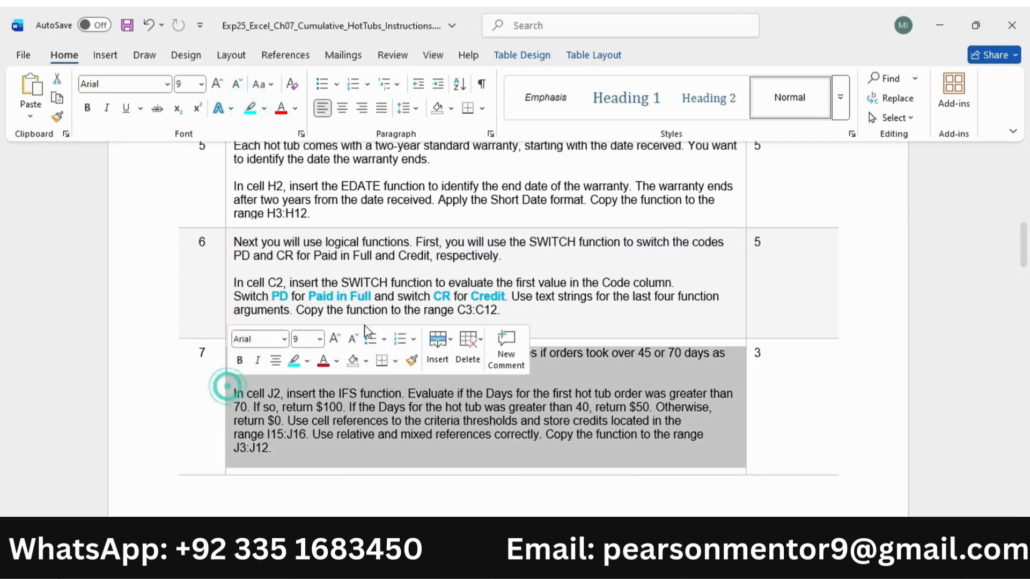
pyautogui.click(335, 338)
pyautogui.click(335, 339)
pyautogui.click(294, 360)
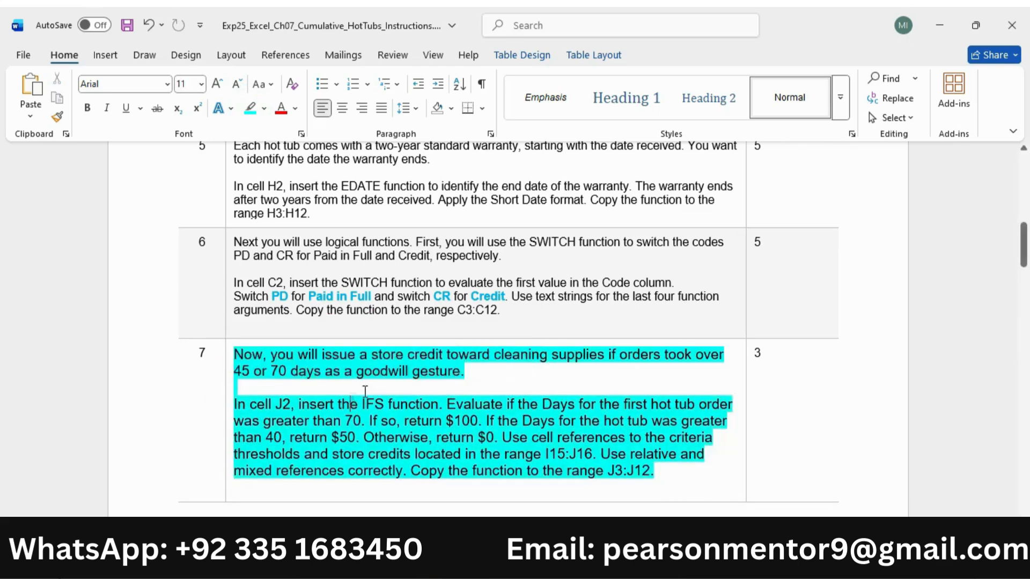
# Read the step 7 requirement for J2 in Word and begin an IFS formula in cell J2 of the Excel workbook
pyautogui.scroll(-3, 298, 300)
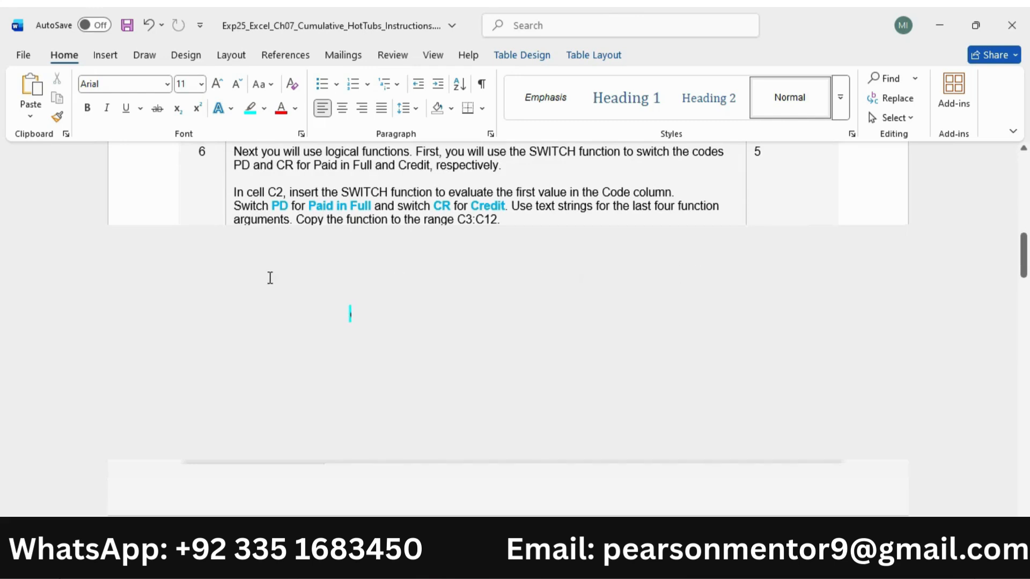
pyautogui.scroll(-1, 431, 285)
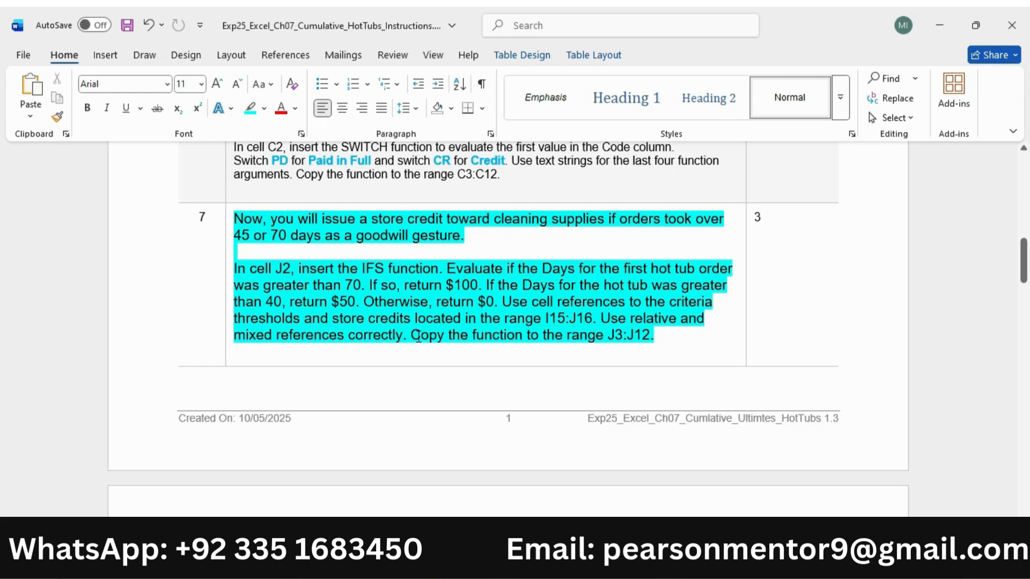
pyautogui.moveTo(237, 268); pyautogui.dragTo(438, 268)
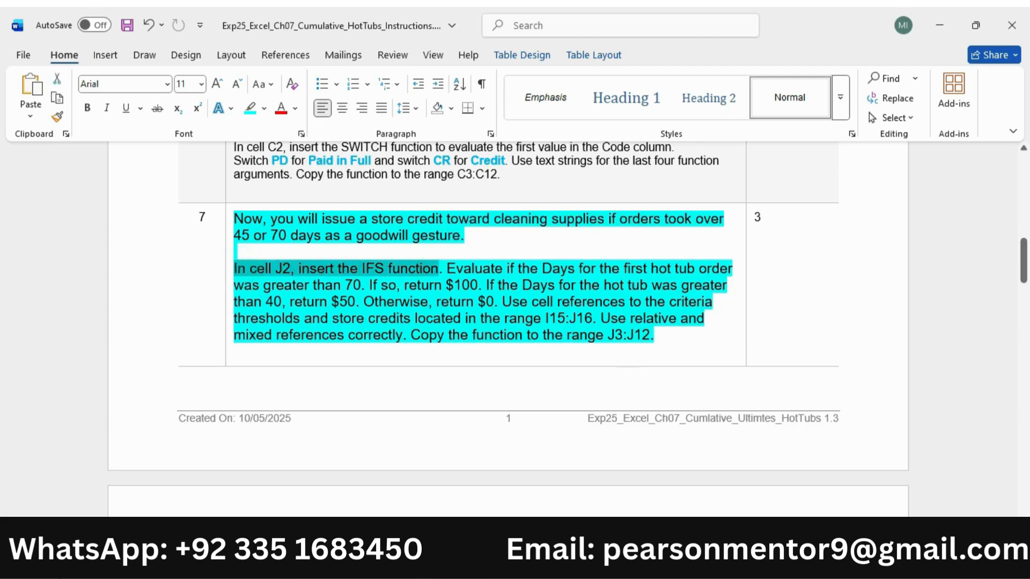
pyautogui.hotkey('alt', 'Tab')
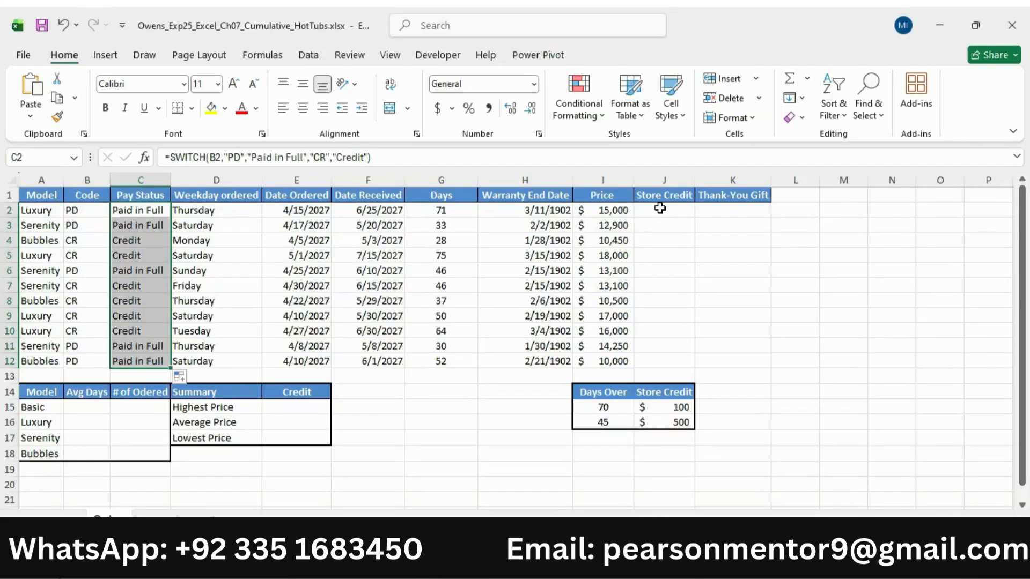
pyautogui.click(660, 209)
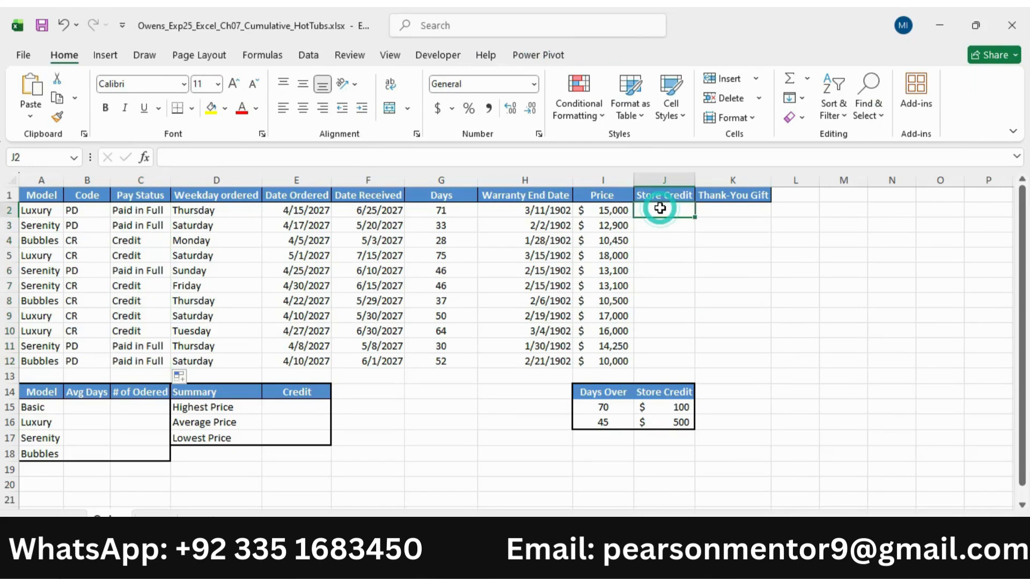
pyautogui.write('=ifs')
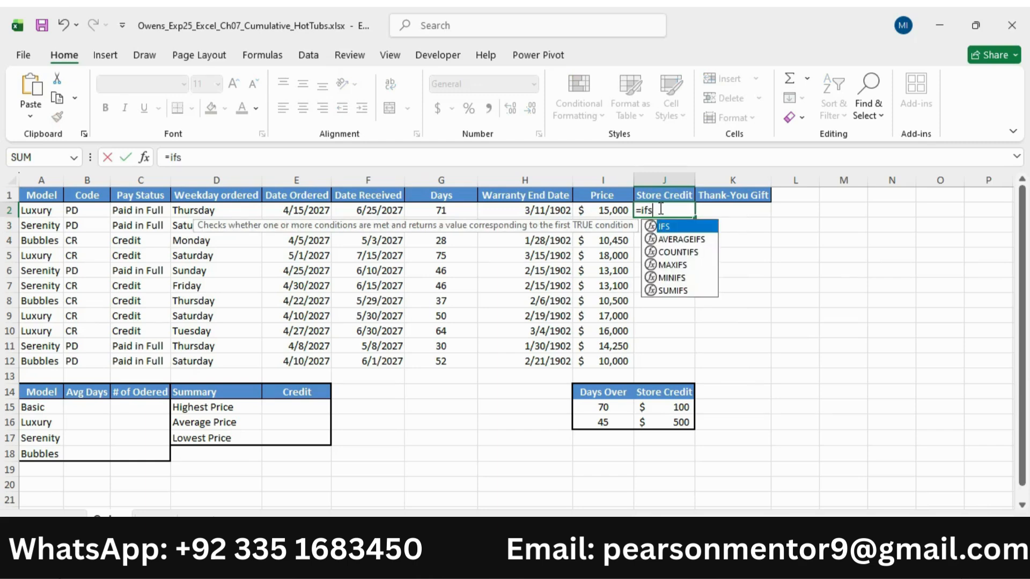
pyautogui.doubleClick(680, 227)
# Check the first IFS condition in Word and enter H2>I15 as the first logical test of the J2 formula in Excel
pyautogui.hotkey('alt', 'Tab')
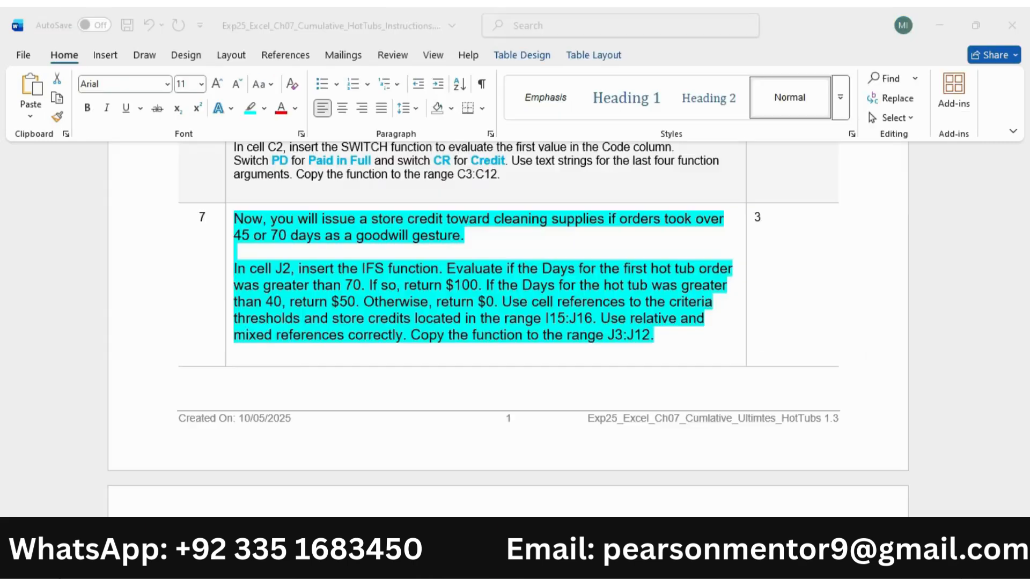
pyautogui.moveTo(450, 271); pyautogui.dragTo(359, 296)
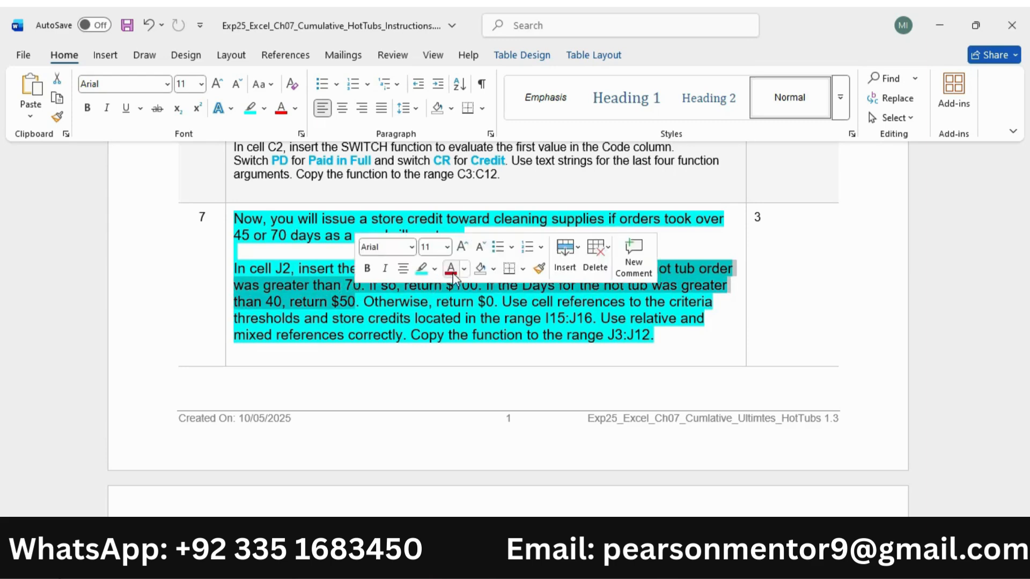
pyautogui.click(481, 299)
pyautogui.moveTo(450, 269); pyautogui.dragTo(367, 287)
pyautogui.moveTo(703, 563)
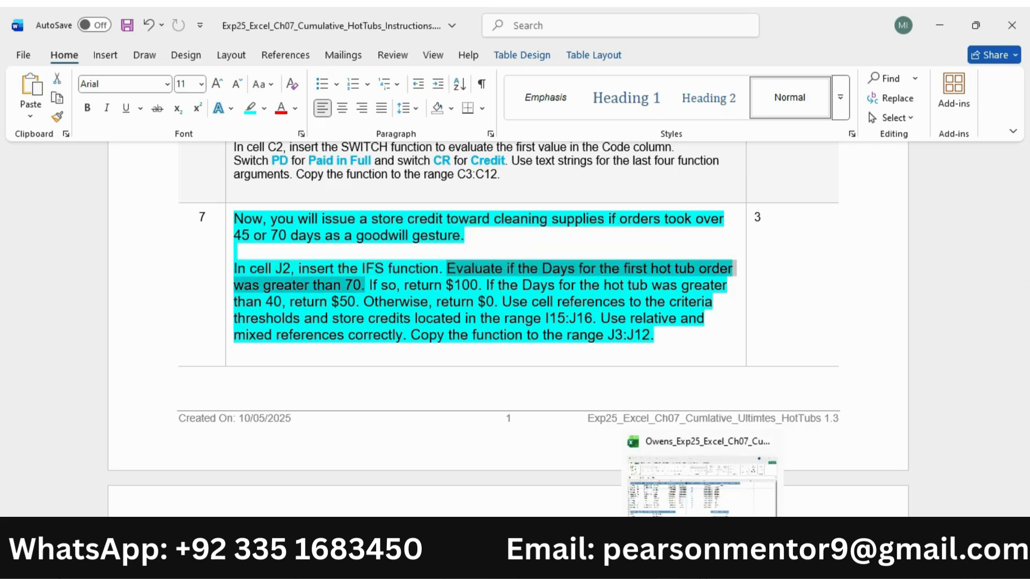
pyautogui.click(702, 564)
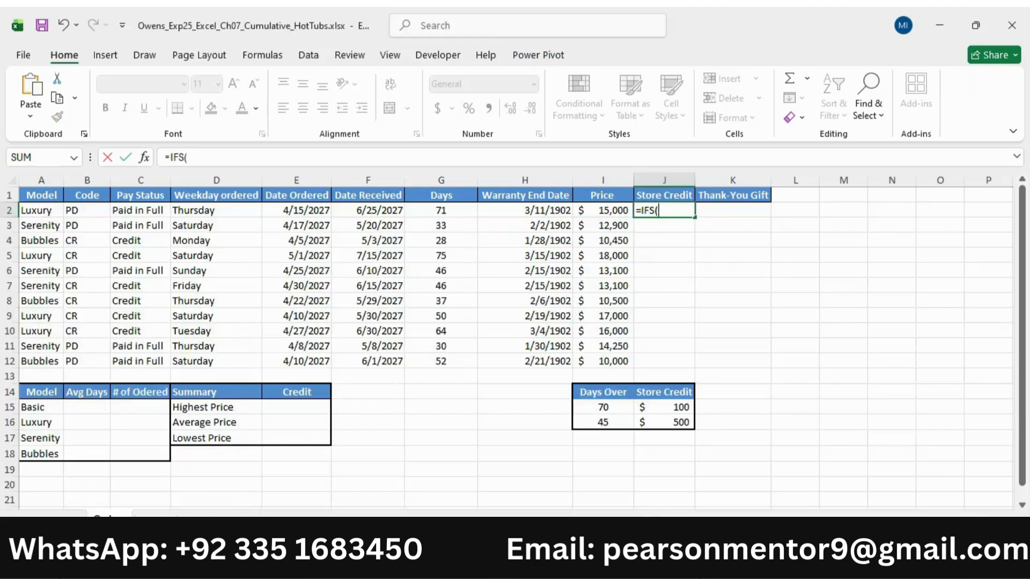
pyautogui.click(543, 214)
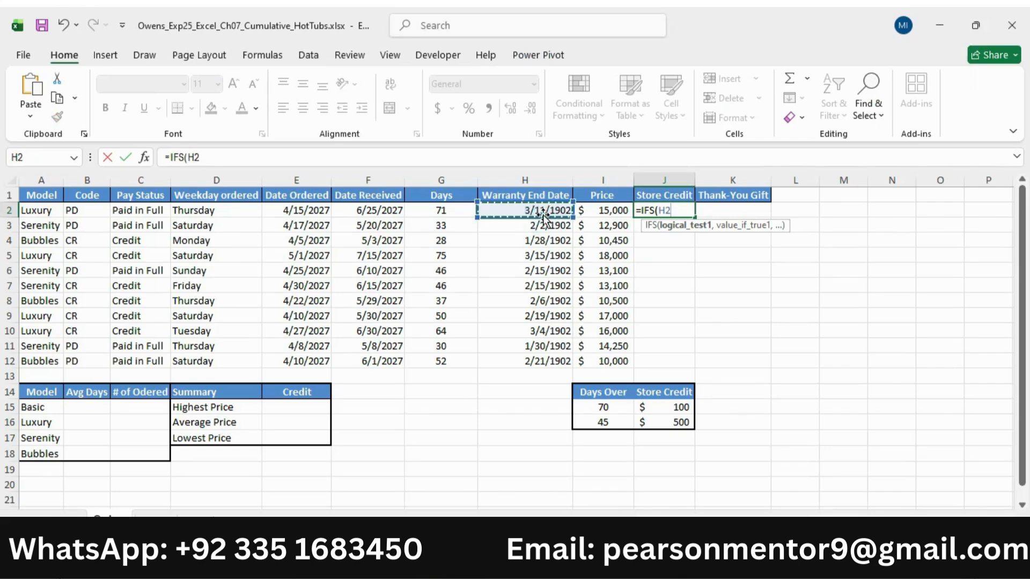
pyautogui.write('>')
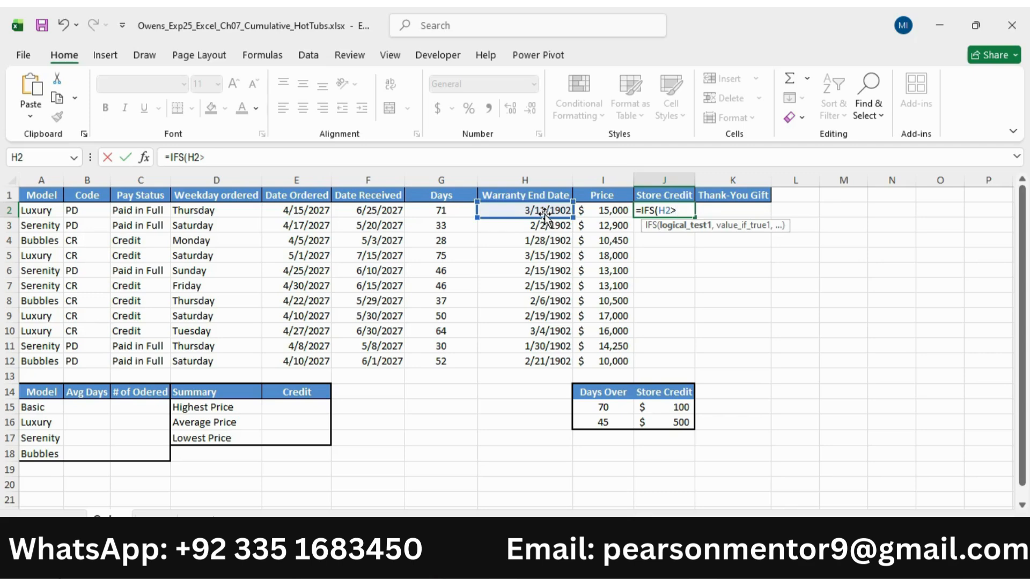
pyautogui.click(608, 408)
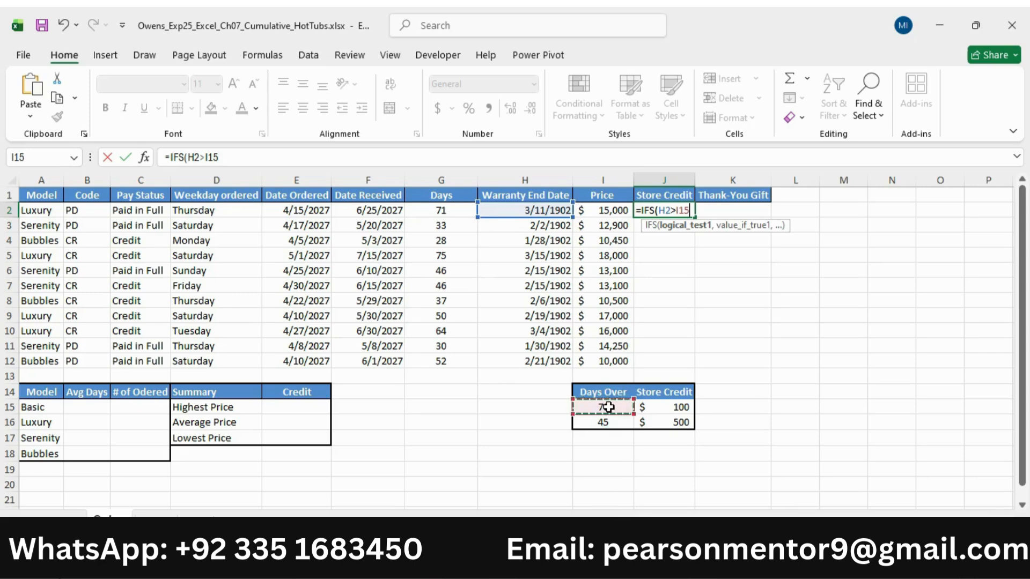
# Replace the first threshold in the J2 IFS formula with $I$16 and add $J$16 as its value if true
pyautogui.press('BackSpace')
pyautogui.press('BackSpace')
pyautogui.press('BackSpace')
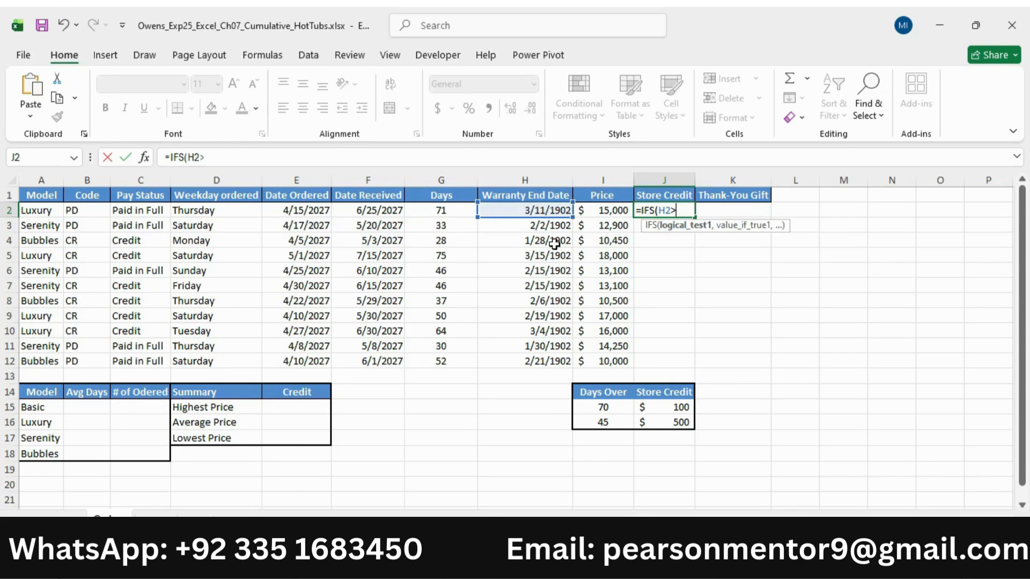
pyautogui.press('alt')
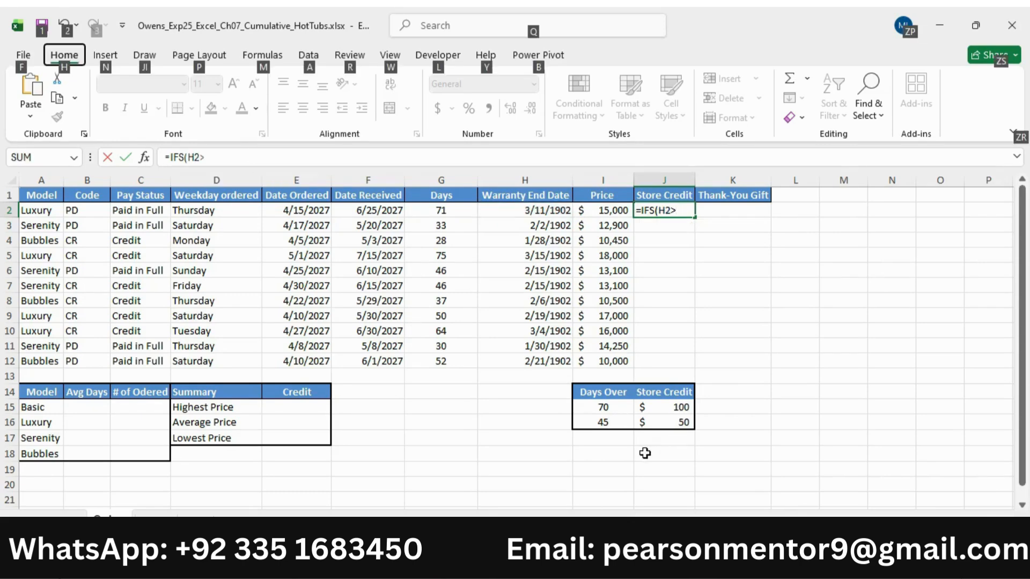
pyautogui.click(605, 424)
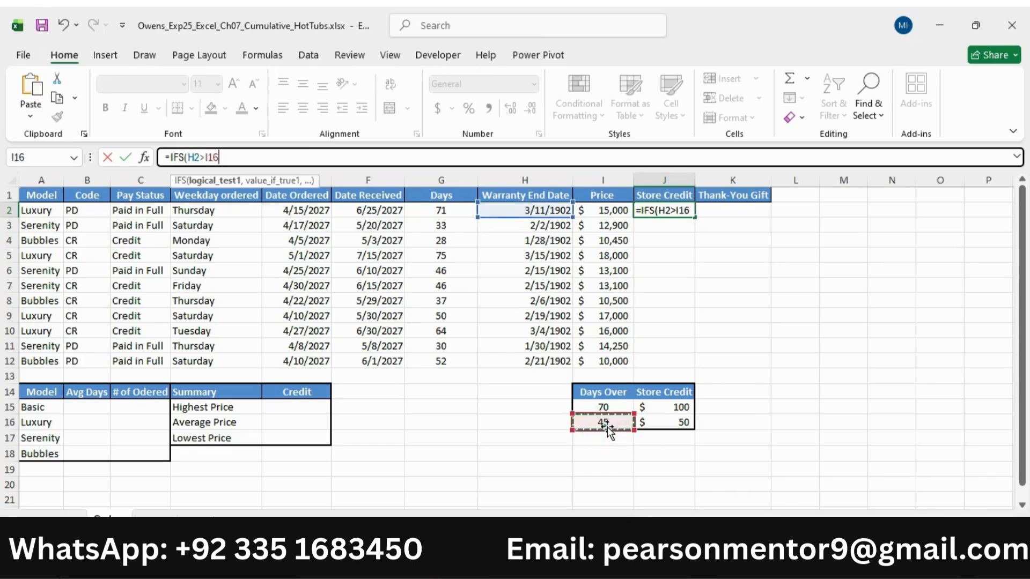
pyautogui.press('F4')
pyautogui.write(',')
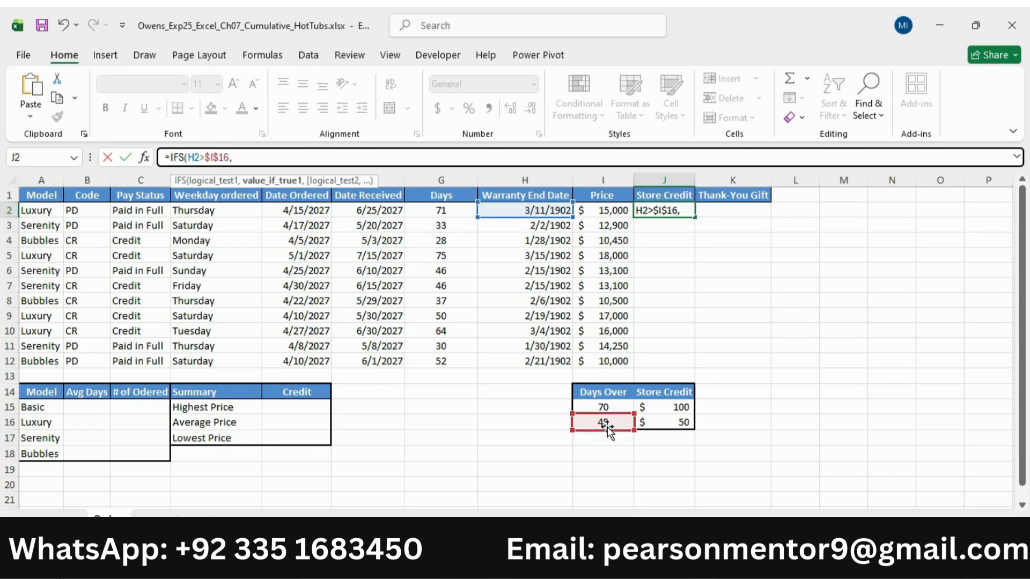
pyautogui.click(678, 424)
pyautogui.press('F4')
pyautogui.write(',')
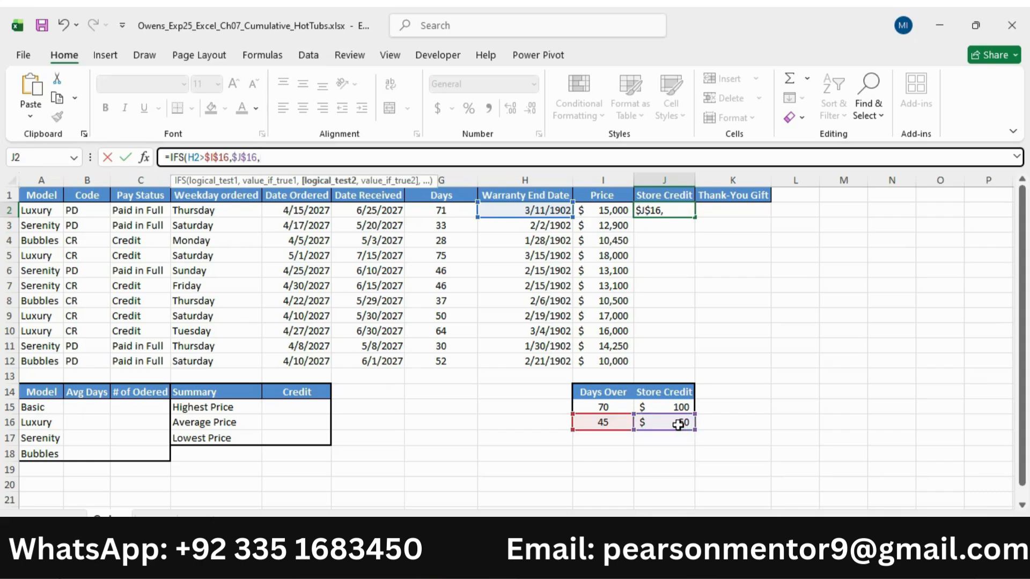
# Check the remaining step 7 conditions in Word, and add the test H2>$I$15 returning $J$15 to the J2 formula in Excel
pyautogui.hotkey('alt', 'Tab')
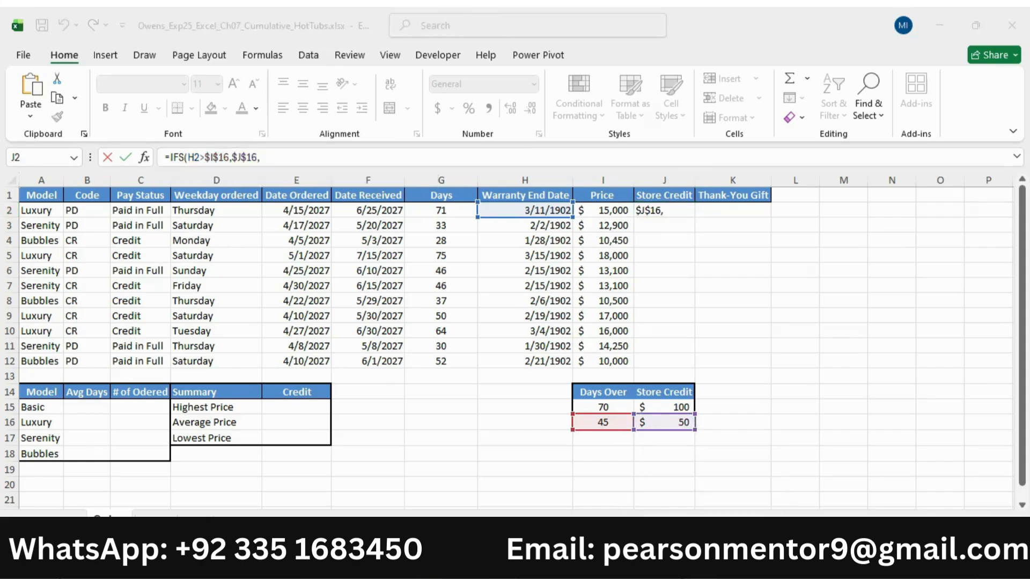
pyautogui.moveTo(370, 285); pyautogui.dragTo(651, 285)
pyautogui.moveTo(517, 296); pyautogui.dragTo(499, 307)
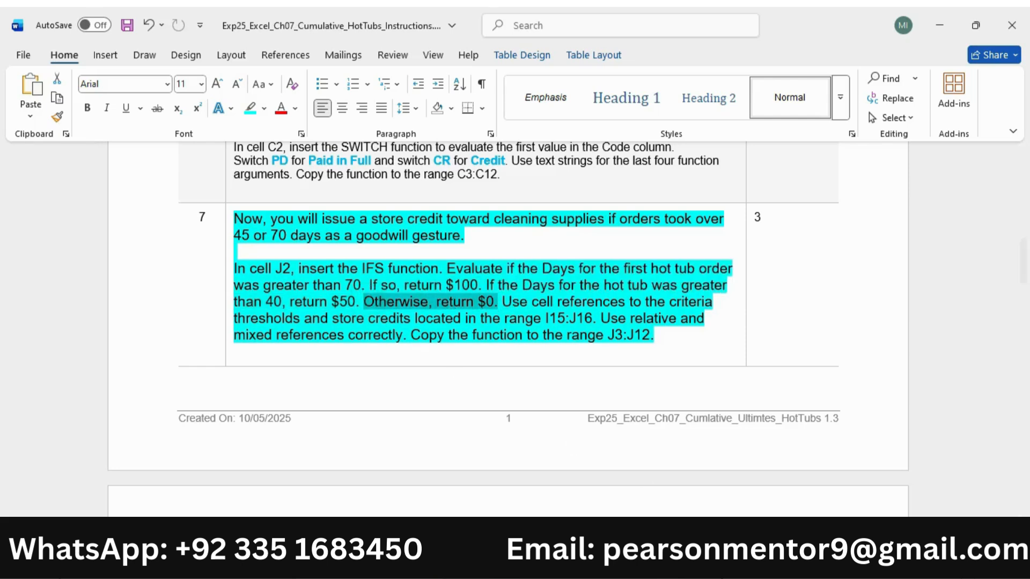
pyautogui.click(611, 561)
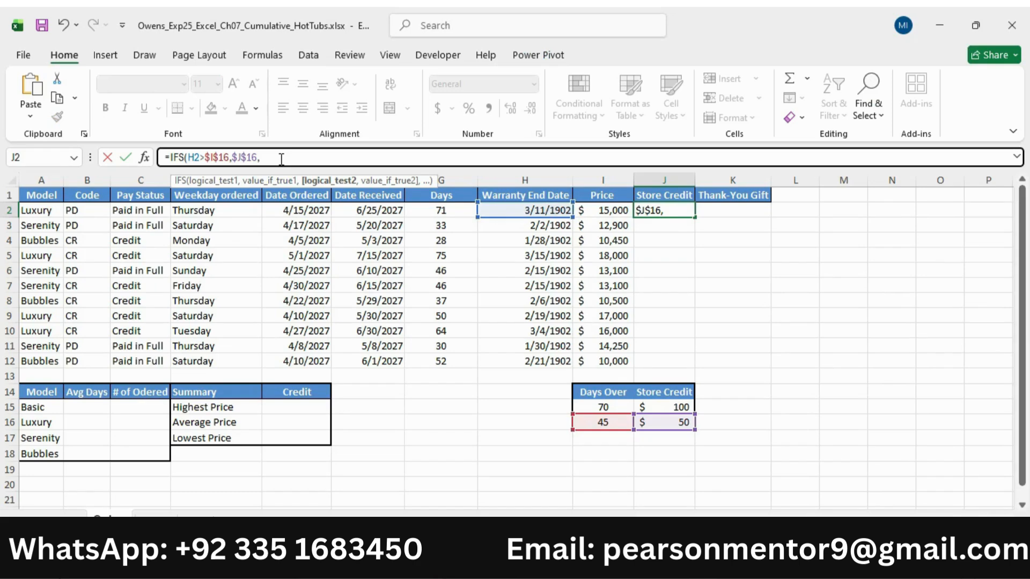
pyautogui.click(529, 211)
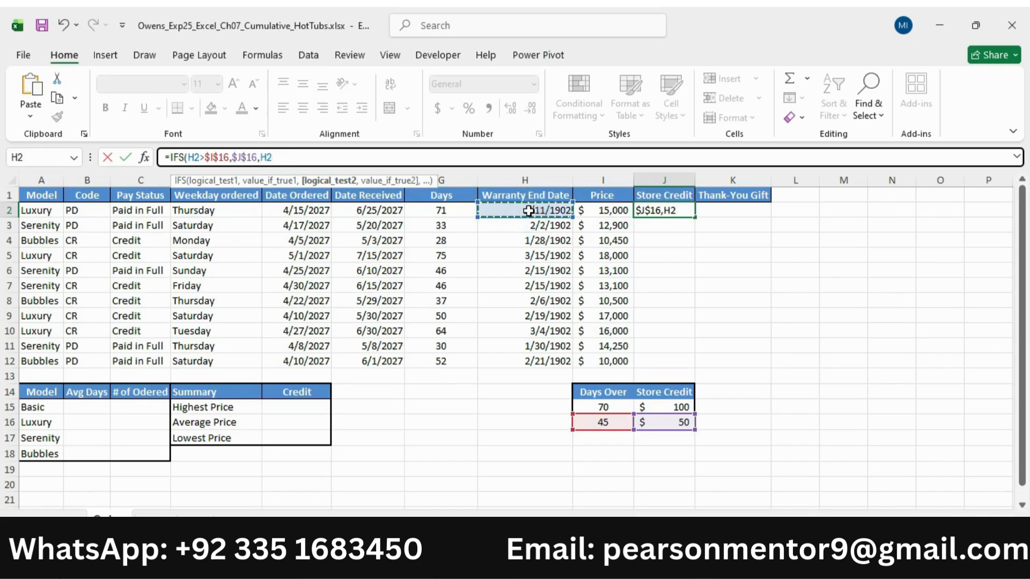
pyautogui.write('>')
pyautogui.click(607, 408)
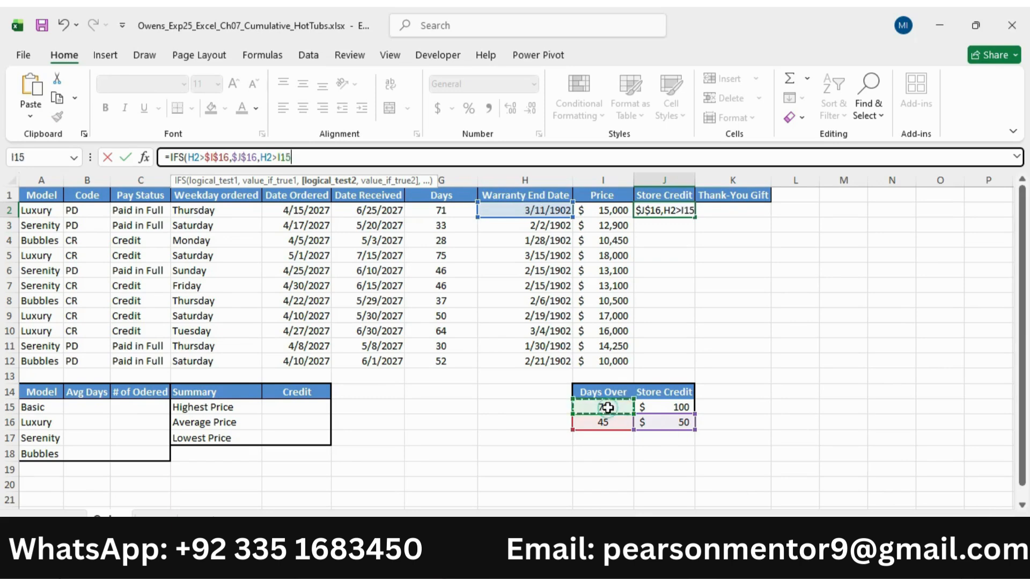
pyautogui.press('F4')
pyautogui.write(',')
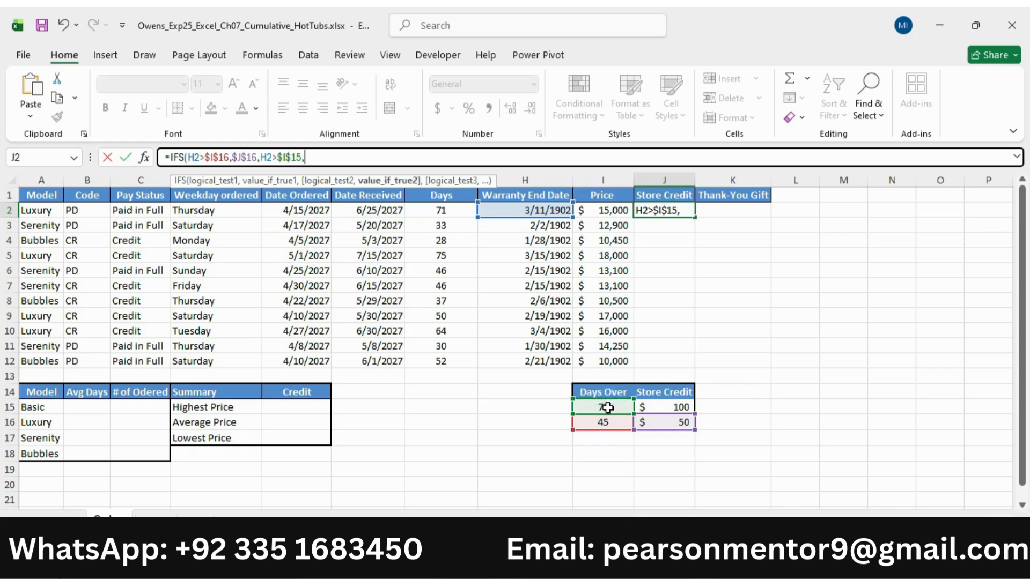
pyautogui.click(665, 407)
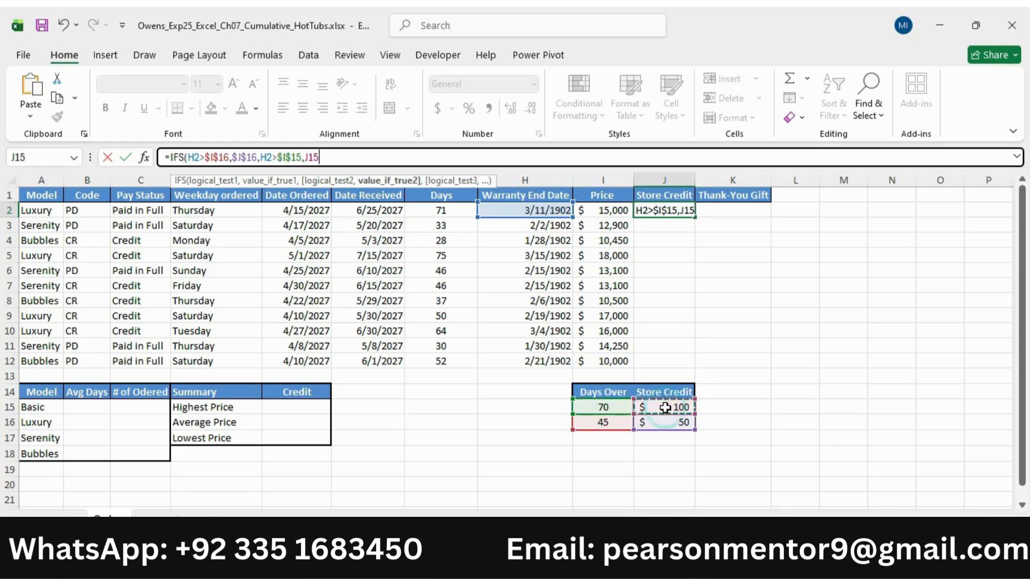
pyautogui.press('F4')
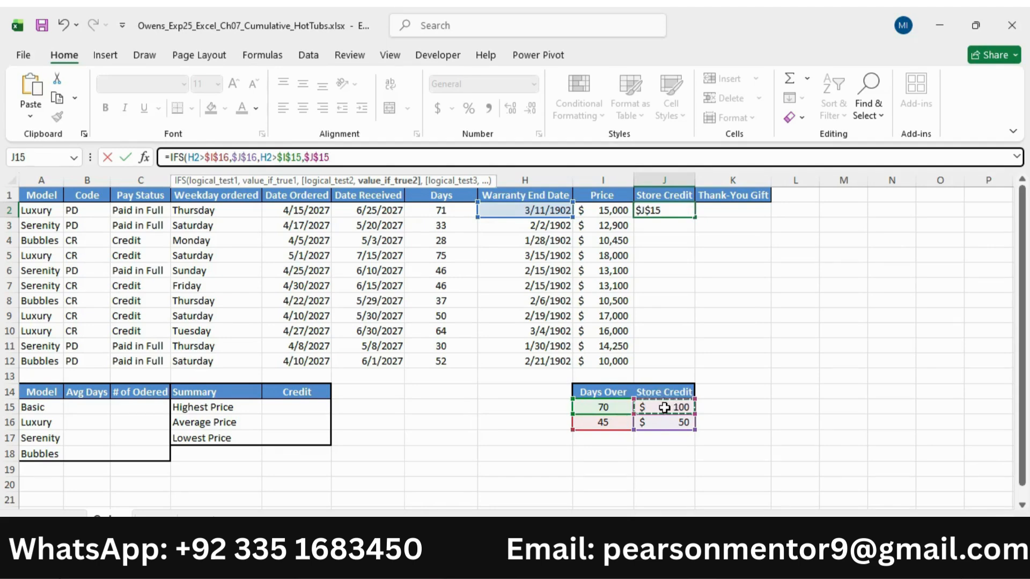
pyautogui.write(',')
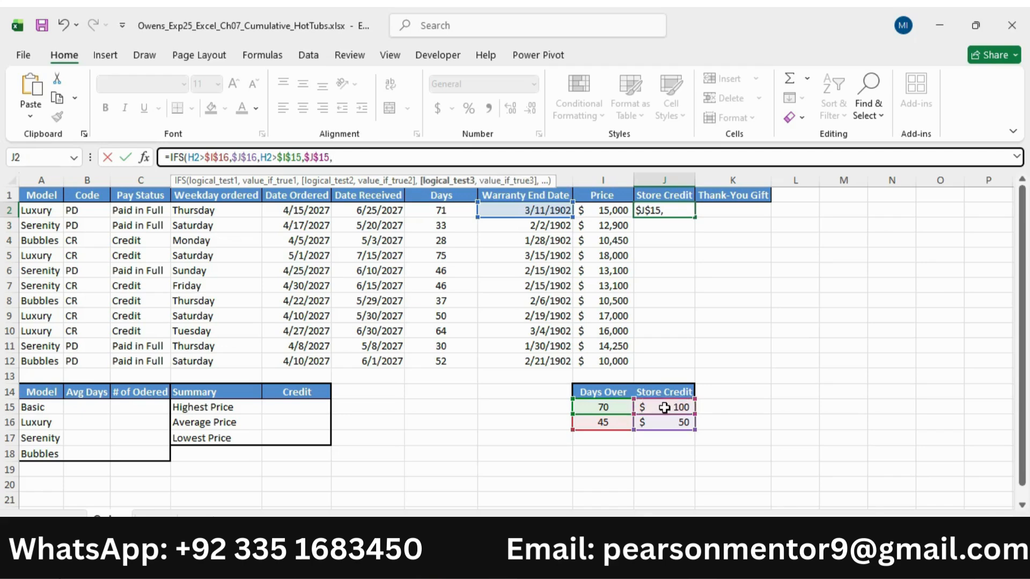
pyautogui.write('Tr')
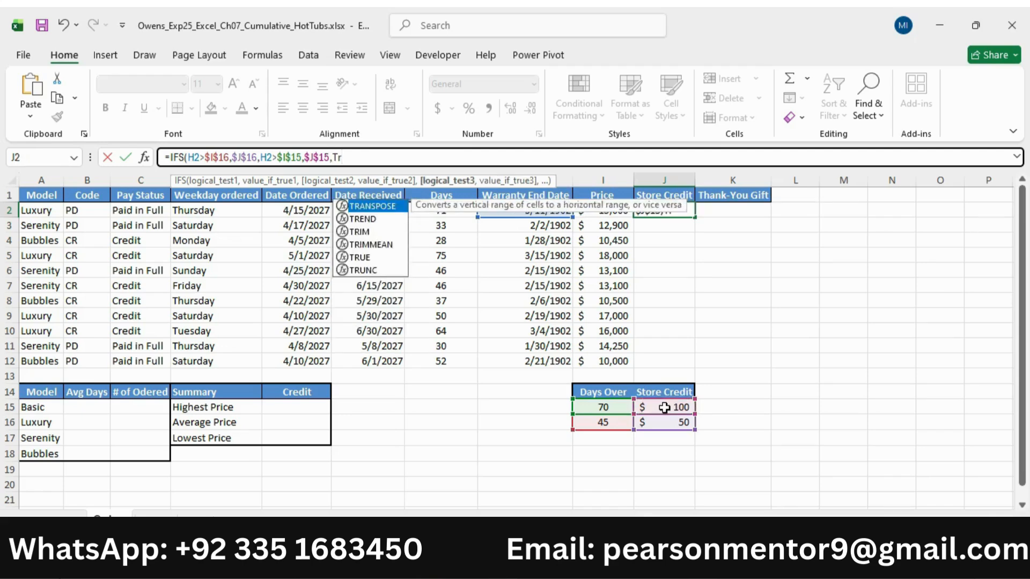
pyautogui.write('ue')
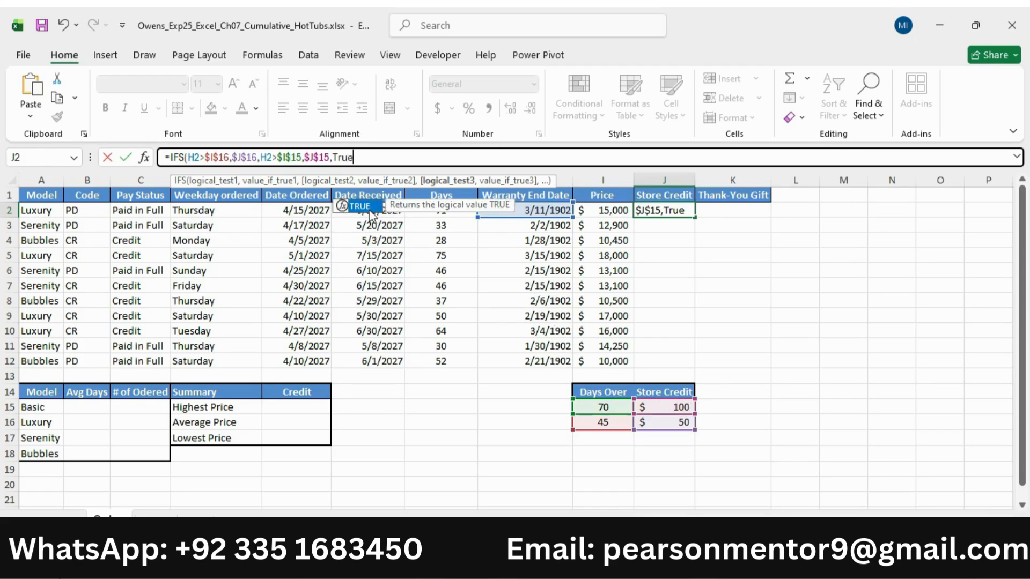
# Finish the J2 IFS formula with TRUE and 0 as the fallback, checking the otherwise clause in the Word instructions
pyautogui.doubleClick(370, 213)
pyautogui.write(',')
pyautogui.hotkey('alt', 'Tab')
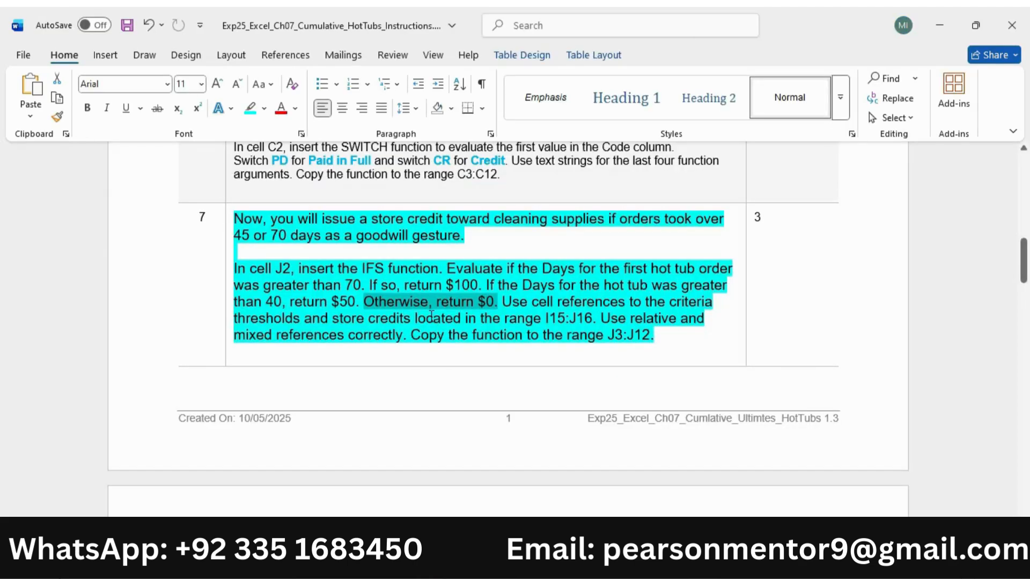
pyautogui.hotkey('alt', 'Tab')
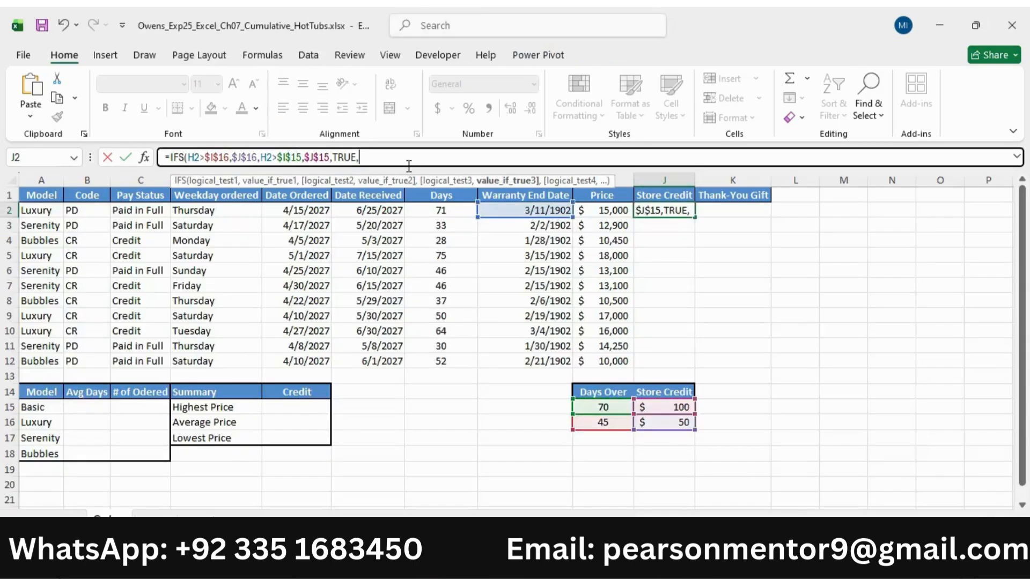
pyautogui.write('0')
pyautogui.press('Return')
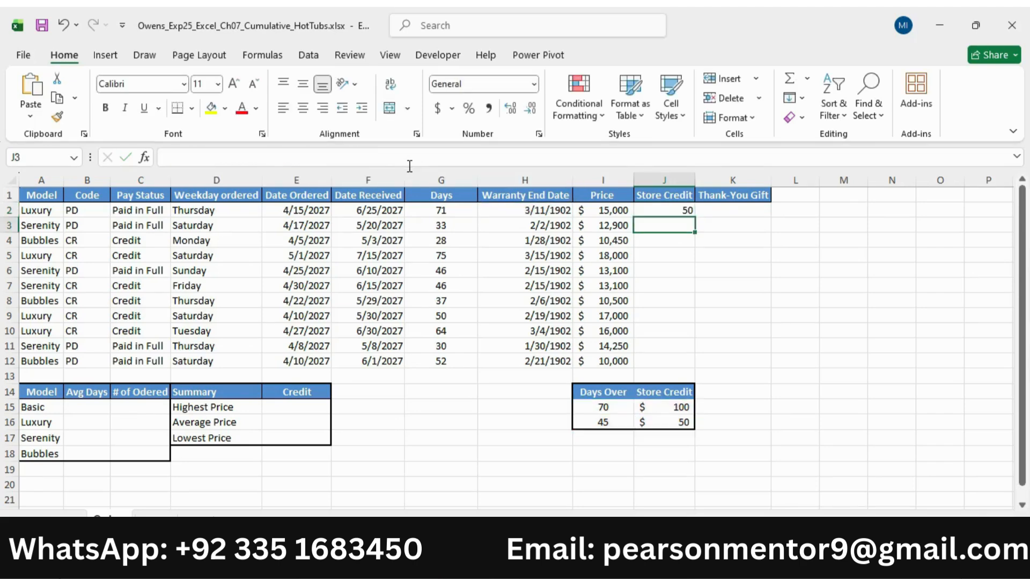
pyautogui.click(688, 210)
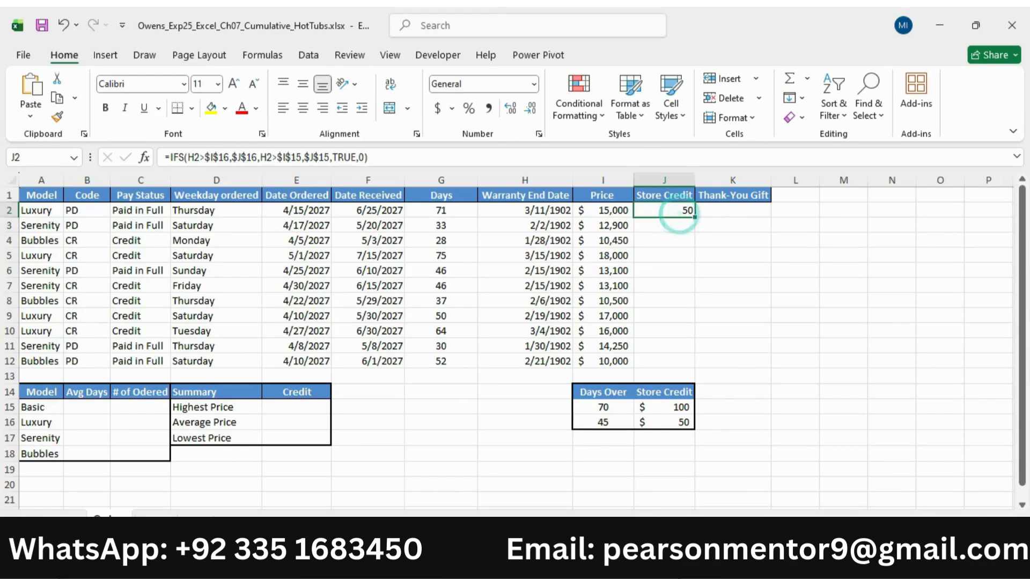
# Close the Owens_Exp25_Excel_Ch07_Cumulative_HotTubs.xlsx workbook and save its changes
pyautogui.hotkey('alt', 'Tab')
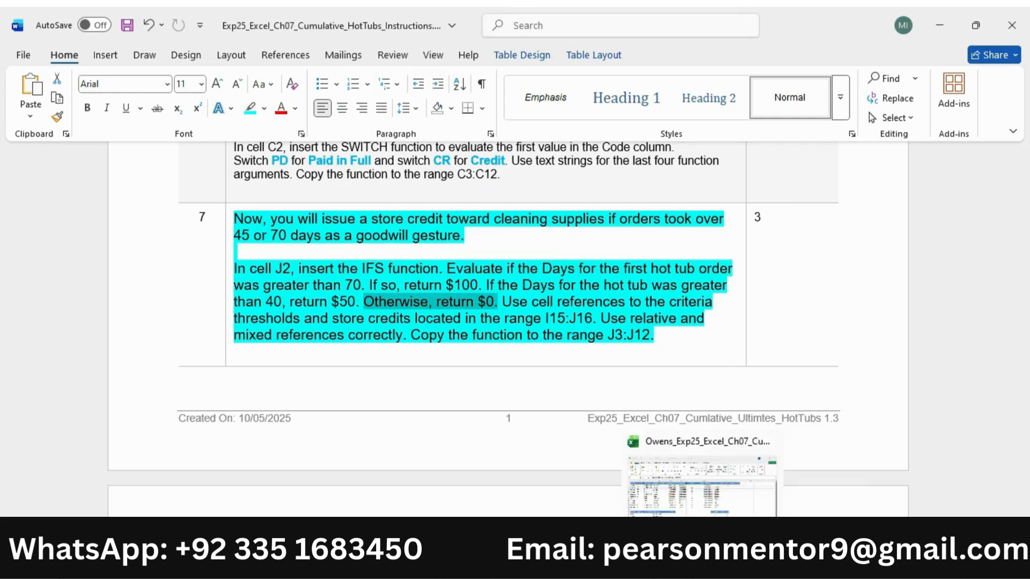
pyautogui.click(703, 566)
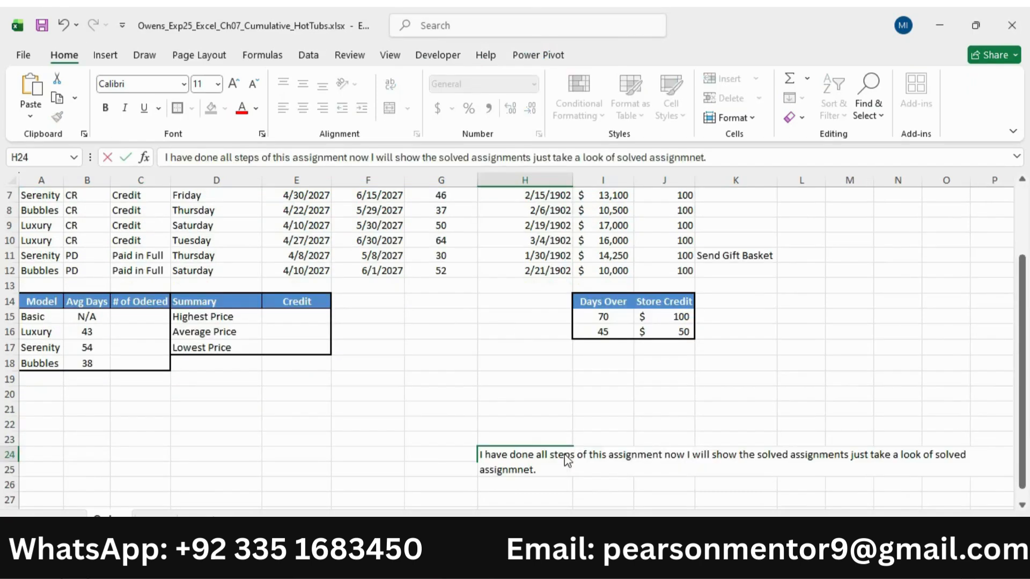
pyautogui.press('alt')
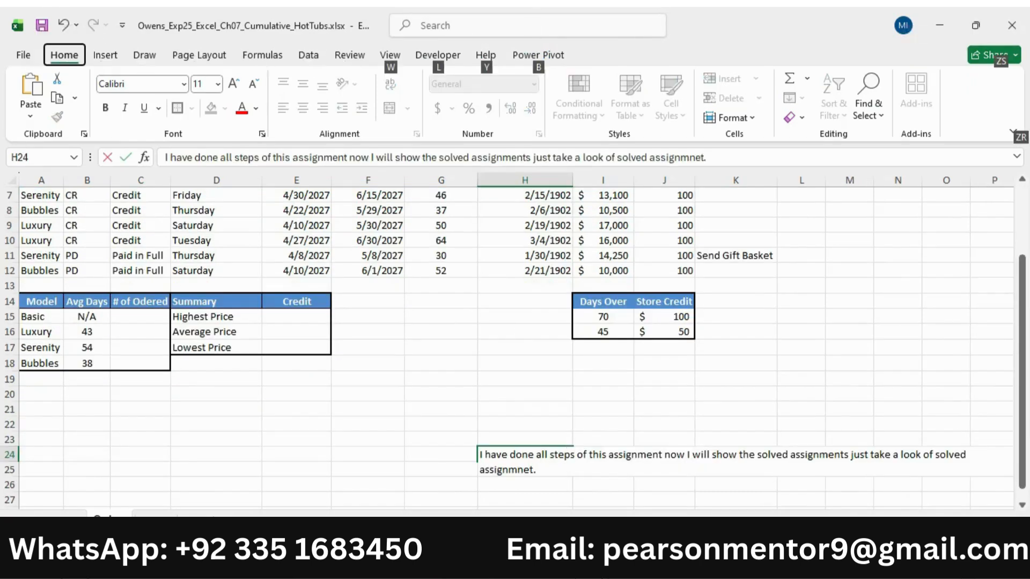
pyautogui.hotkey('alt', 'Tab')
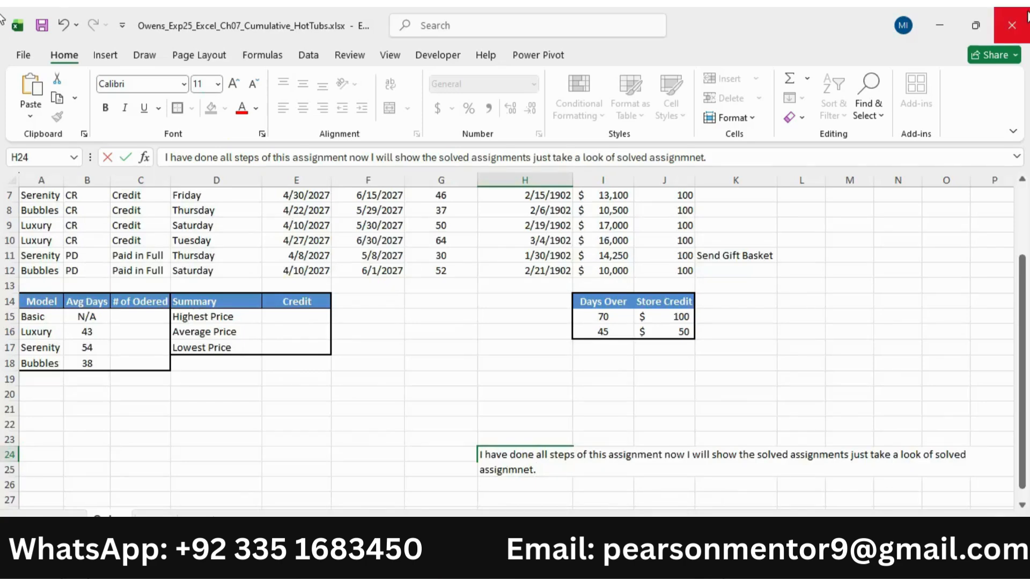
pyautogui.click(1011, 25)
pyautogui.click(557, 397)
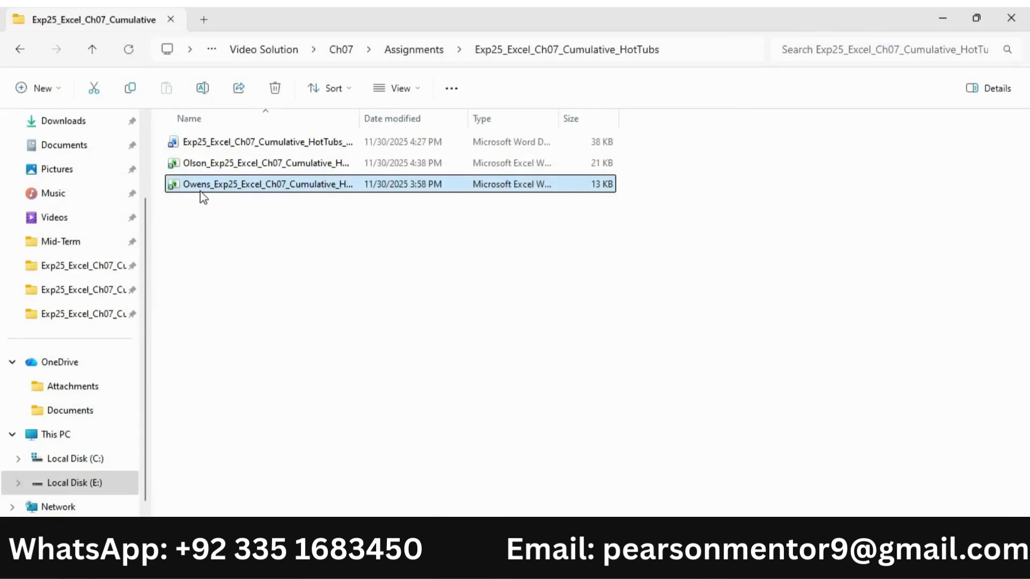
# In File Explorer, rename the Owens workbook as Owens1_Exp25_Excel_Ch07_Cumulative_HotTubs.xlsx
pyautogui.click(200, 191)
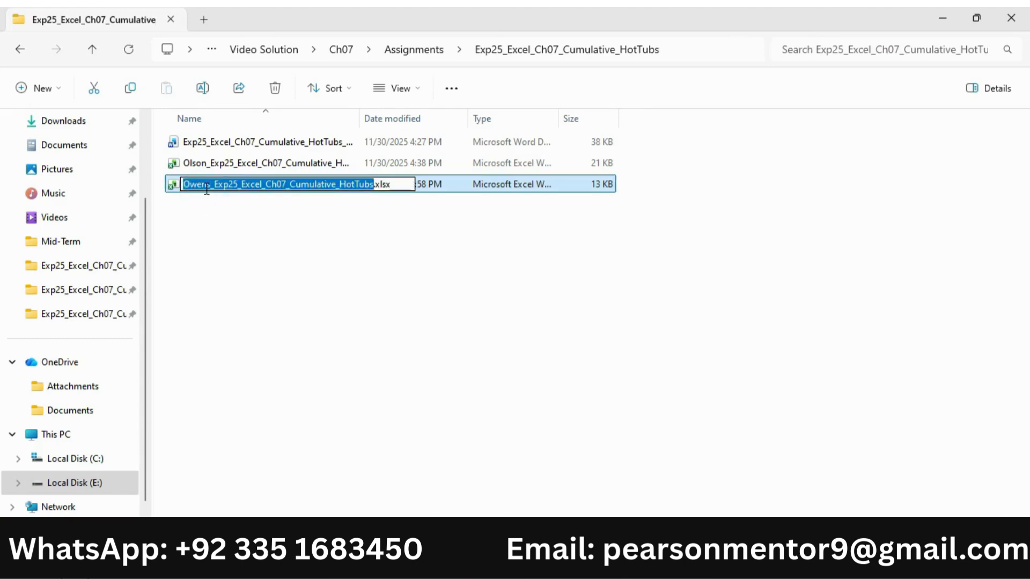
pyautogui.click(211, 187)
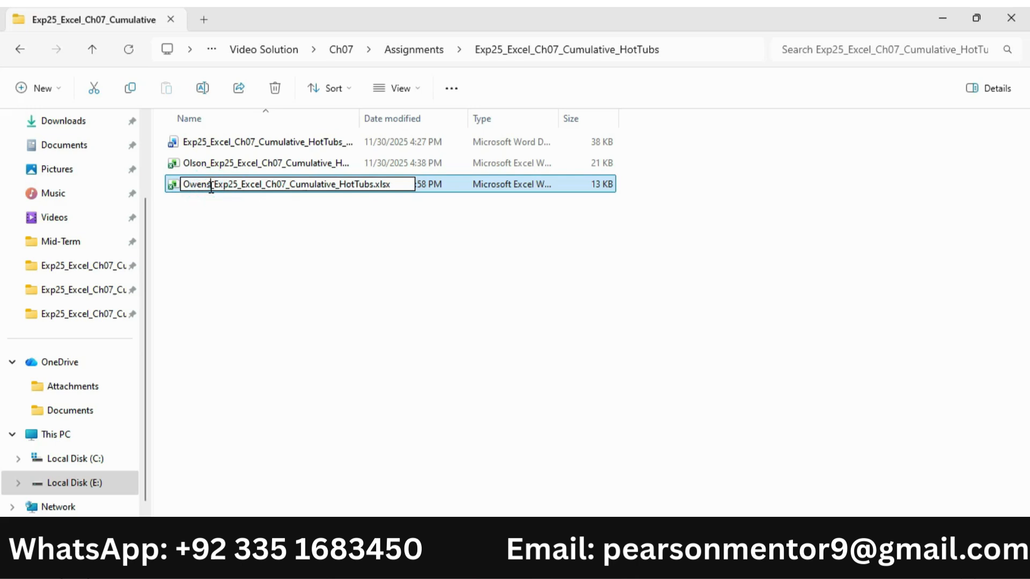
pyautogui.write('1')
pyautogui.click(225, 214)
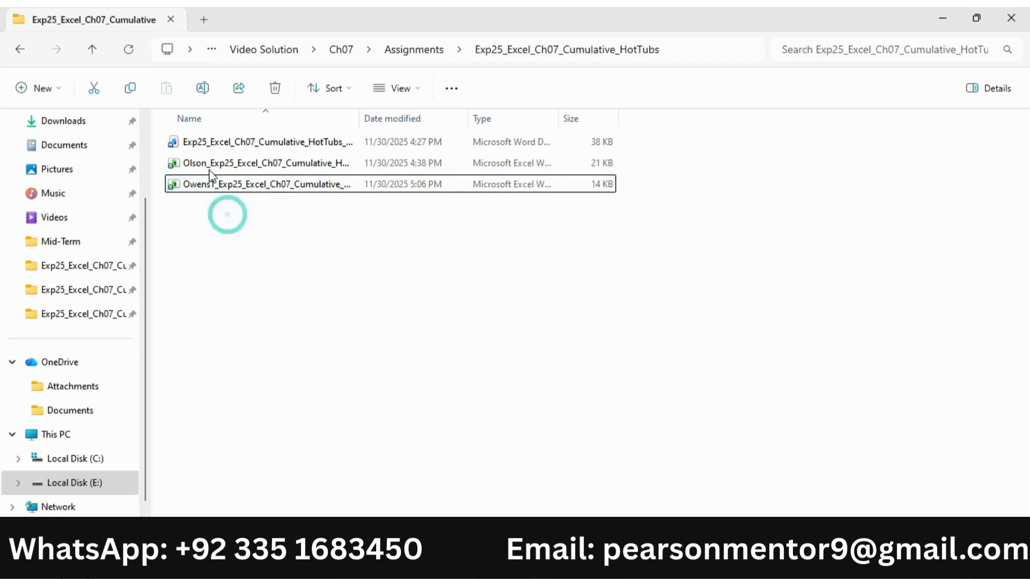
# Rename the Olson workbook as Owens_Exp25_Excel_Ch07_Cumulative_HotTubs.xlsx
pyautogui.click(210, 175)
pyautogui.click(209, 166)
pyautogui.click(208, 170)
pyautogui.press('BackSpace')
pyautogui.press('BackSpace')
pyautogui.press('BackSpace')
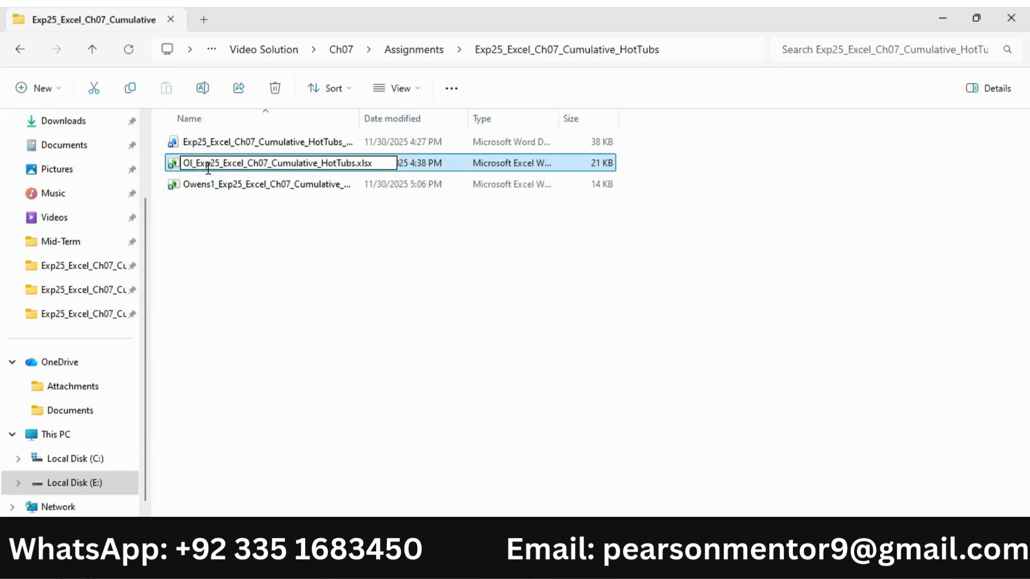
pyautogui.press('BackSpace')
pyautogui.write('wens')
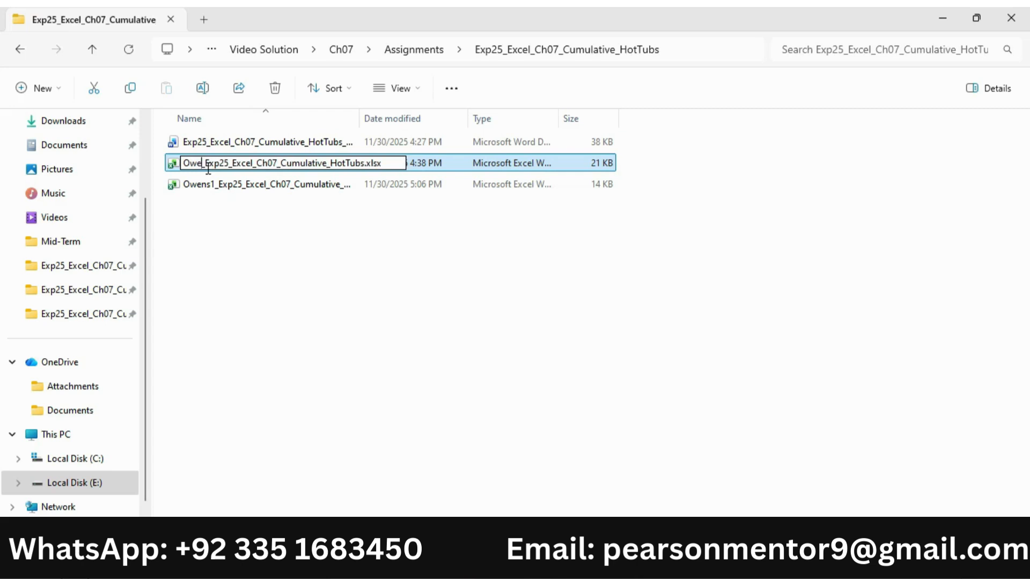
pyautogui.press('Return')
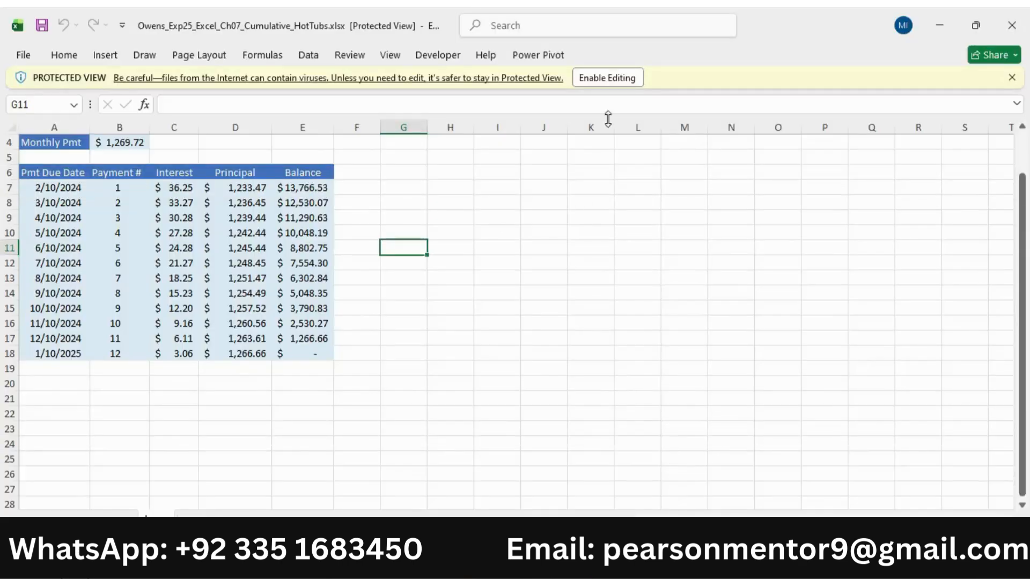
# Enable editing in the renamed Owens workbook in Excel and display its hot tub orders worksheet
pyautogui.click(611, 78)
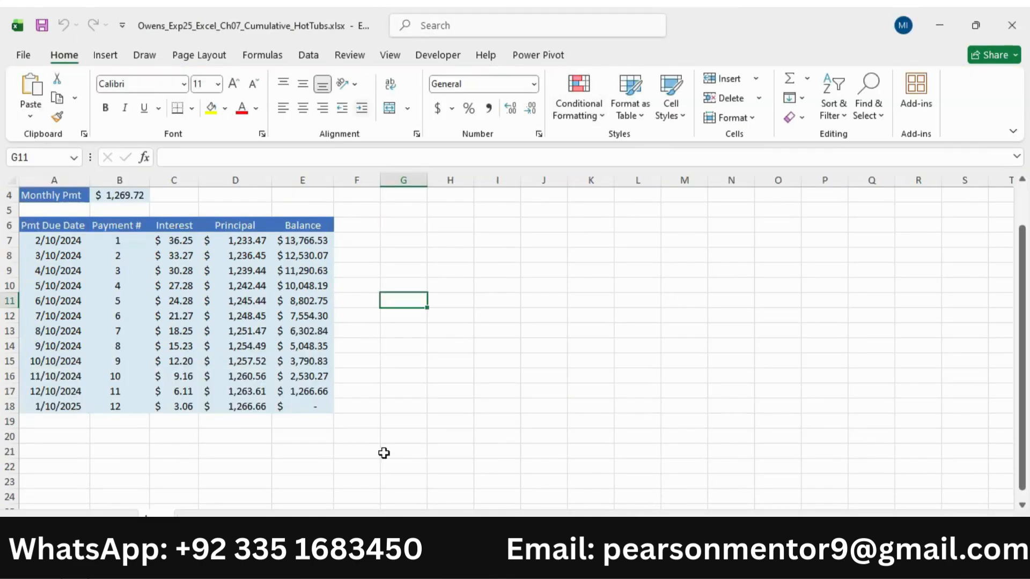
pyautogui.click(108, 517)
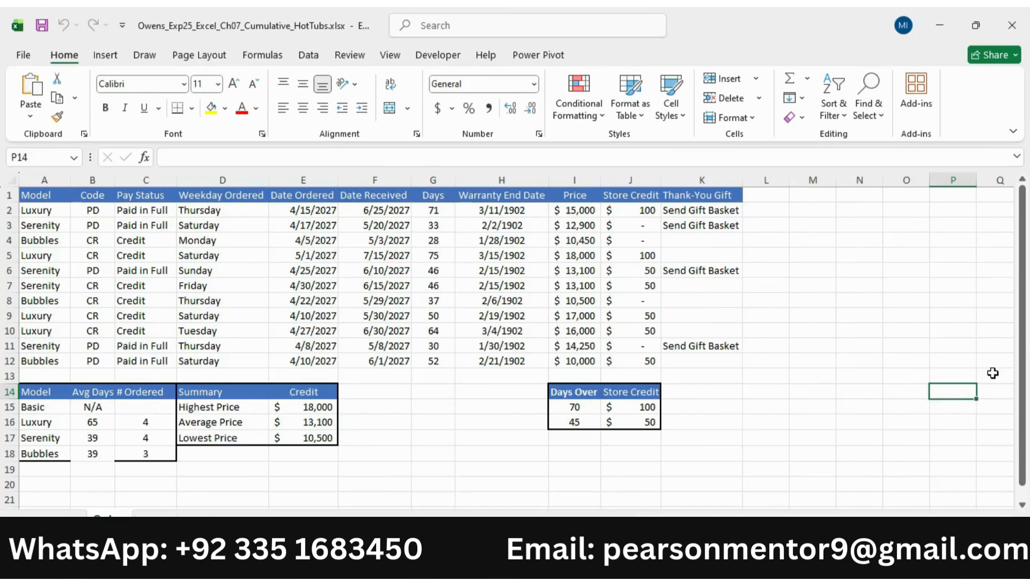
# Try a thick outside border around the average days in B15:B18 and undo it
pyautogui.moveTo(92, 408); pyautogui.dragTo(92, 454)
pyautogui.click(191, 108)
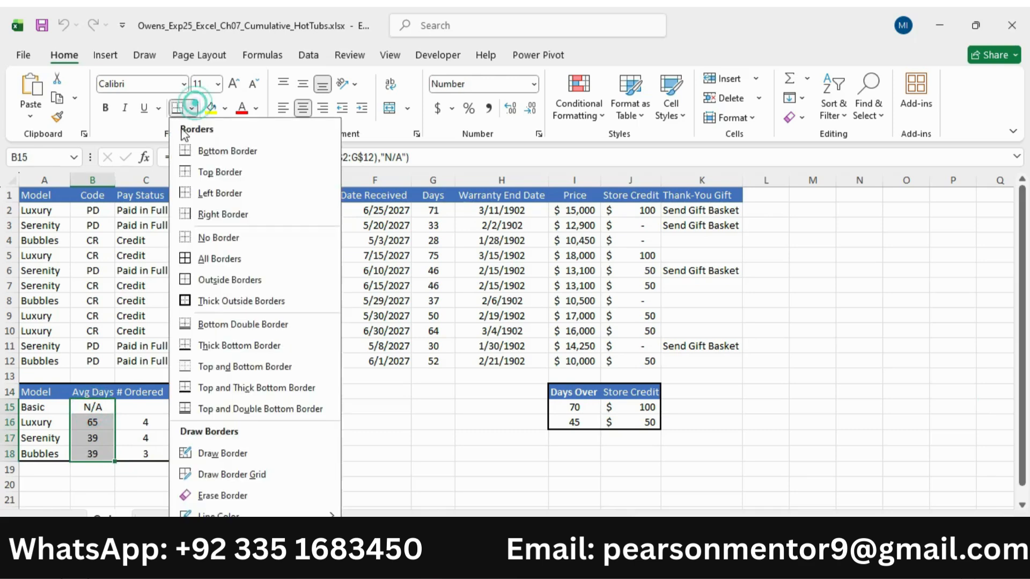
pyautogui.click(225, 301)
pyautogui.click(813, 407)
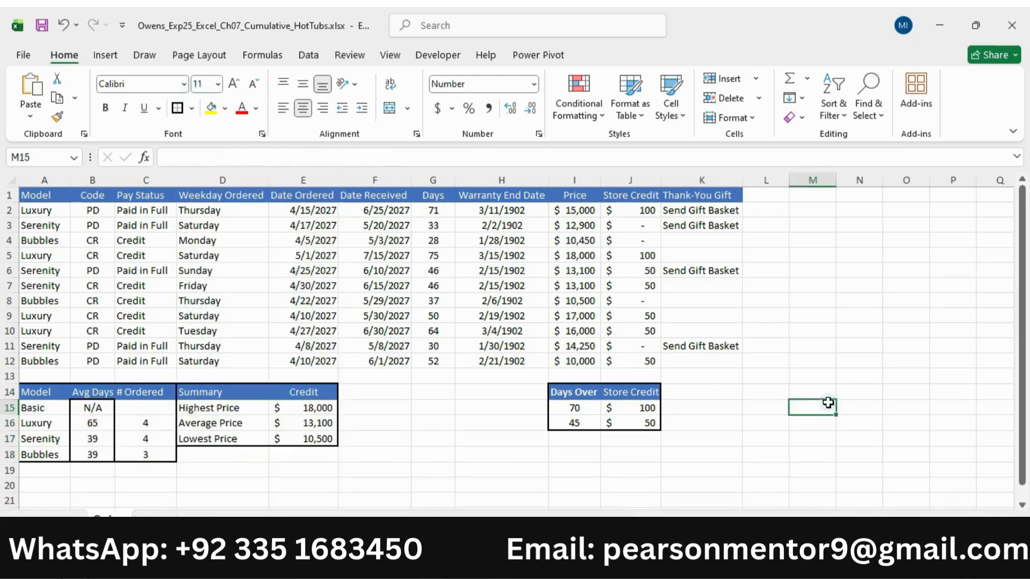
pyautogui.hotkey('ctrl', 'z')
pyautogui.click(130, 473)
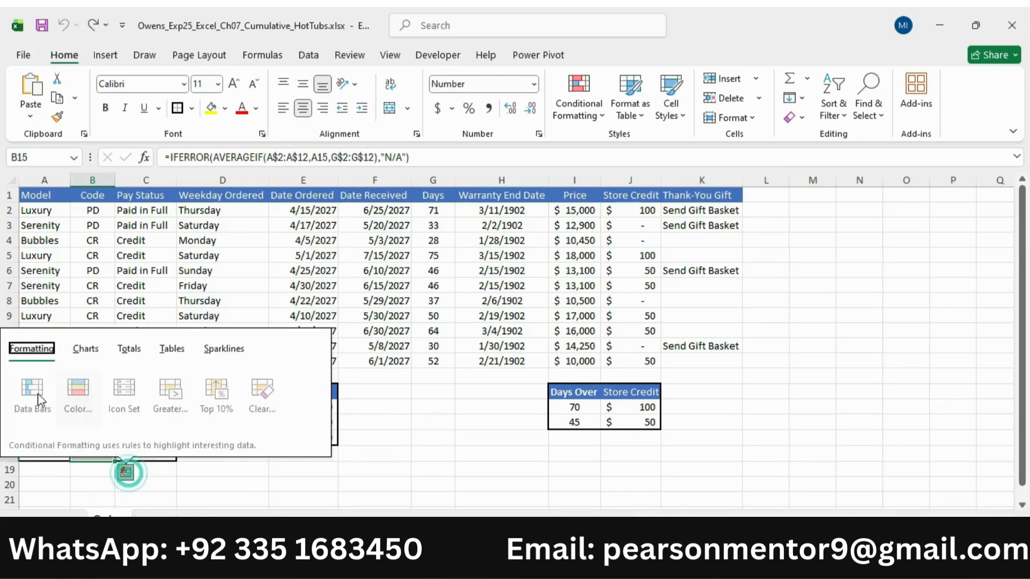
pyautogui.click(536, 468)
# Apply a thick outside border around the model summary table in A14:C18
pyautogui.moveTo(29, 392); pyautogui.dragTo(140, 453)
pyautogui.click(177, 108)
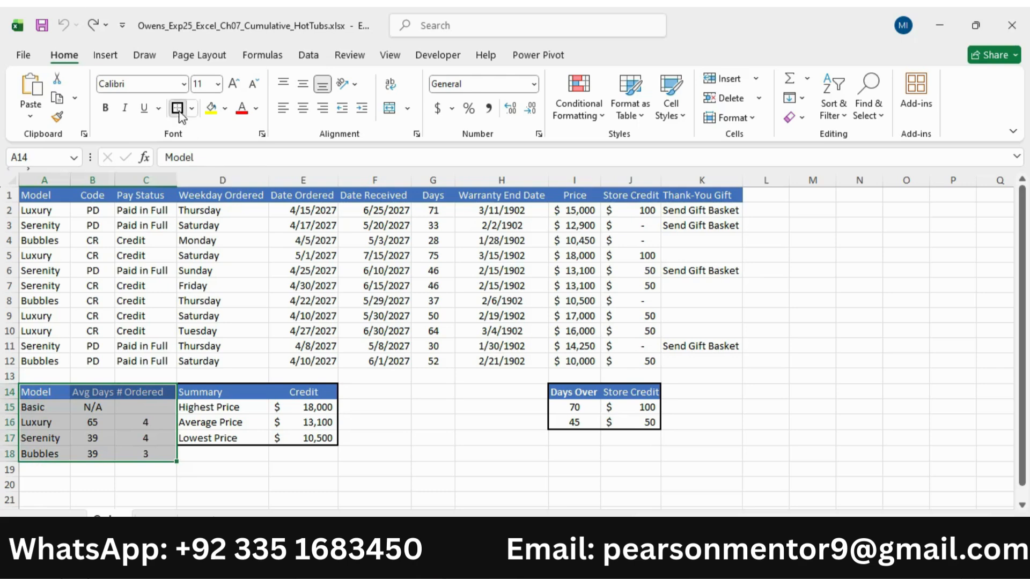
pyautogui.click(471, 410)
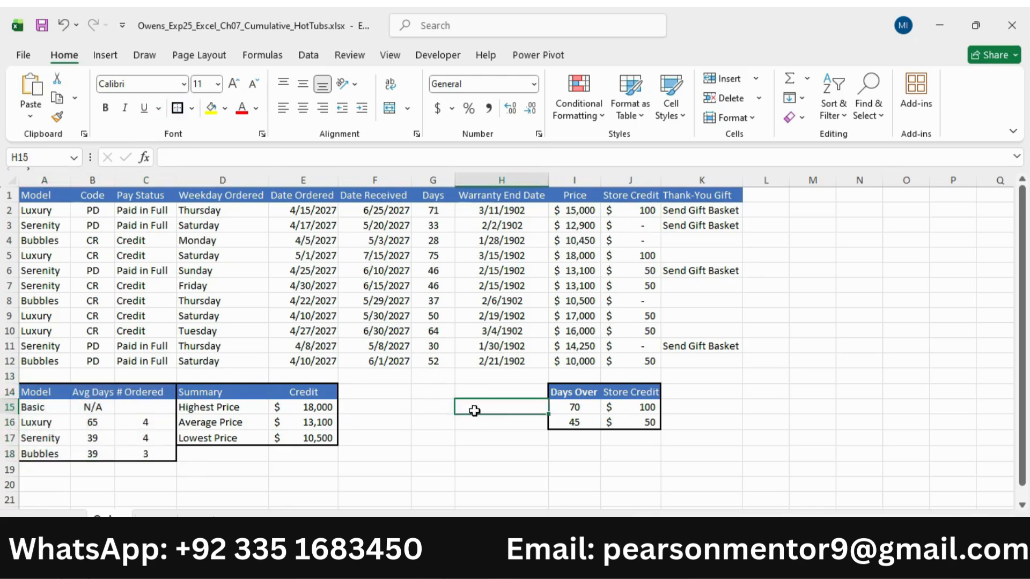
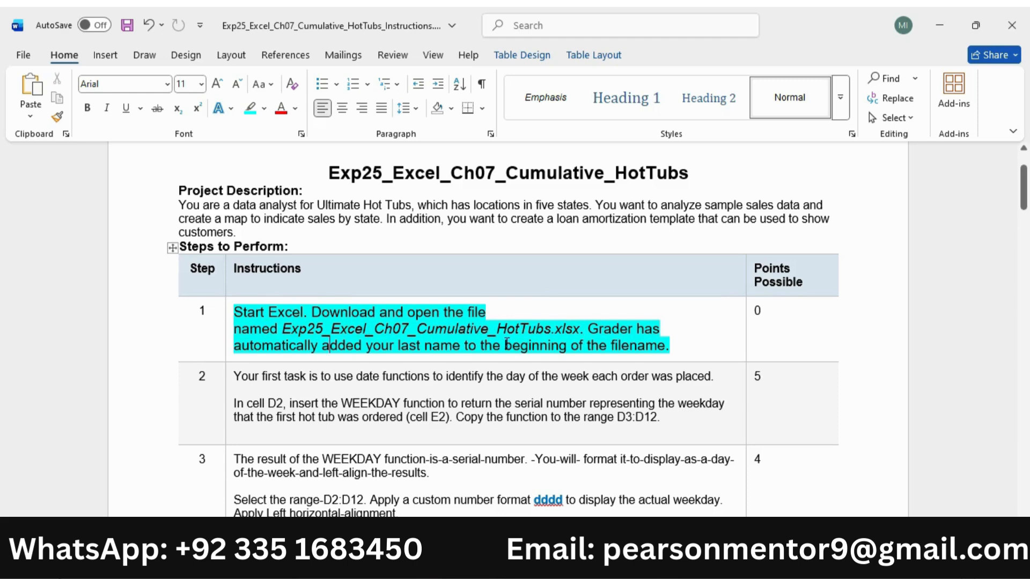
# Compare the file name given in step 1 of the Word instructions with the name of the open Excel workbook
pyautogui.moveTo(284, 329); pyautogui.dragTo(577, 325)
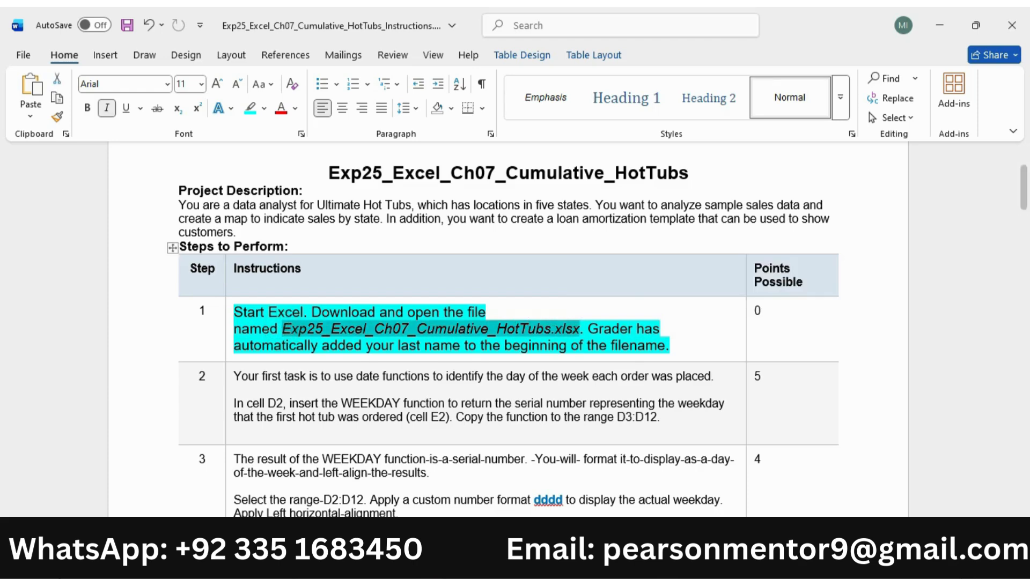
pyautogui.hotkey('alt', 'Tab')
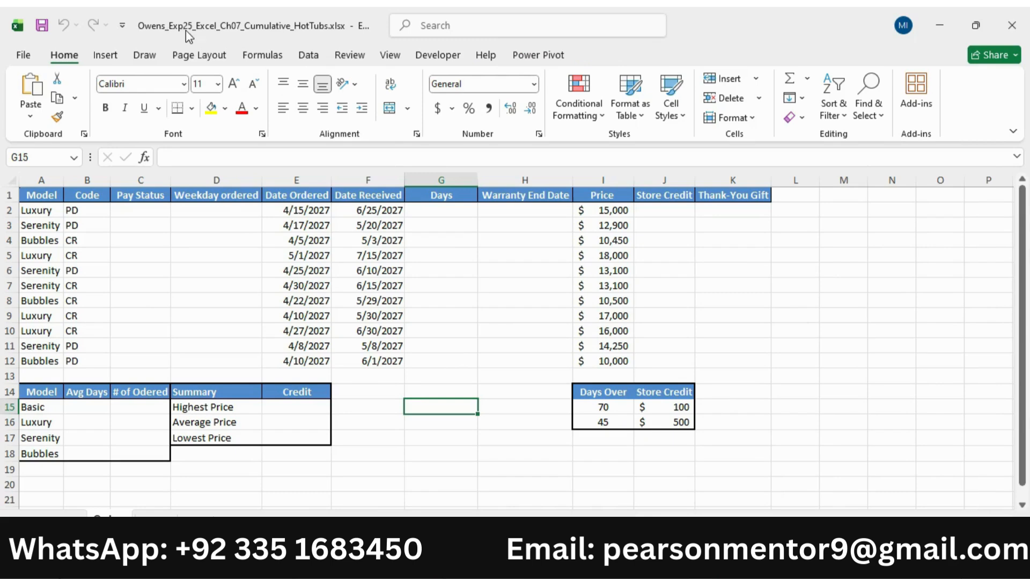
pyautogui.moveTo(1022, 279)
pyautogui.mouseDown()
pyautogui.moveTo(1025, 342)
pyautogui.moveTo(1022, 279)
pyautogui.mouseUp()
pyautogui.hotkey('alt', 'Tab')
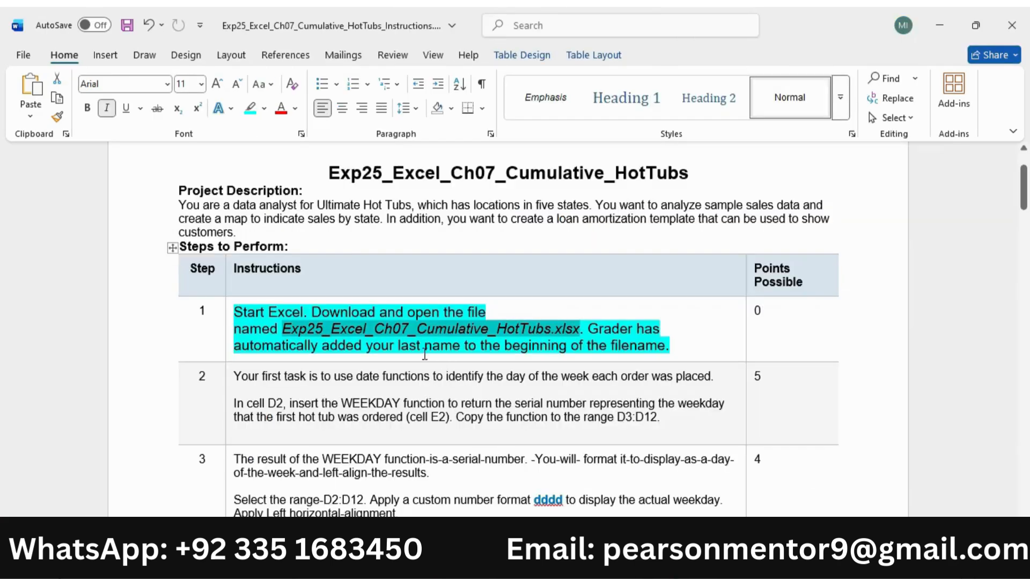
# Reduce the step 1 instruction text to 9 pt and remove its highlight
pyautogui.click(225, 334)
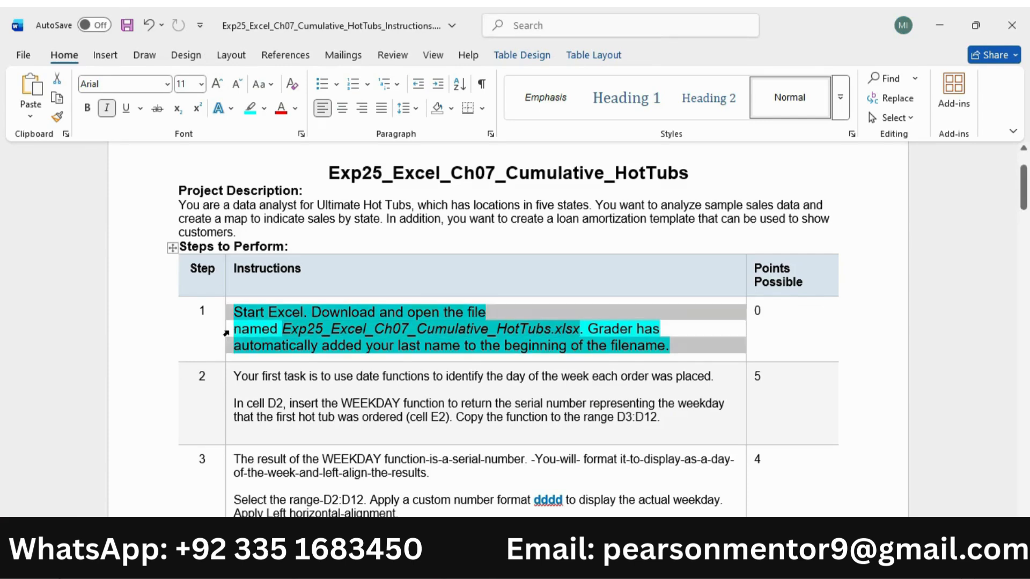
pyautogui.click(354, 283)
pyautogui.click(354, 283)
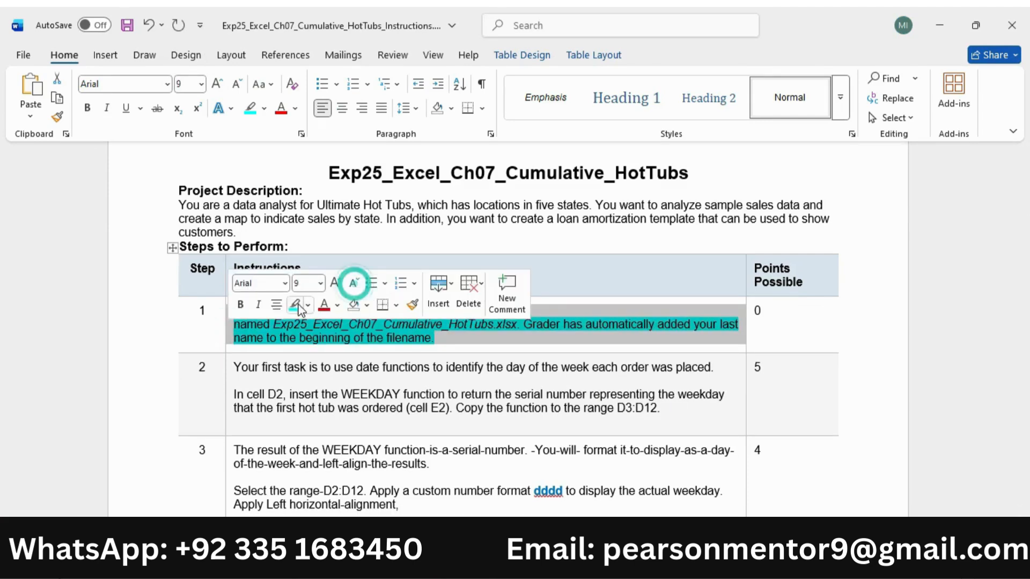
pyautogui.click(295, 305)
# Enlarge the step 2 instruction text to 11 pt and highlight it in turquoise
pyautogui.click(228, 382)
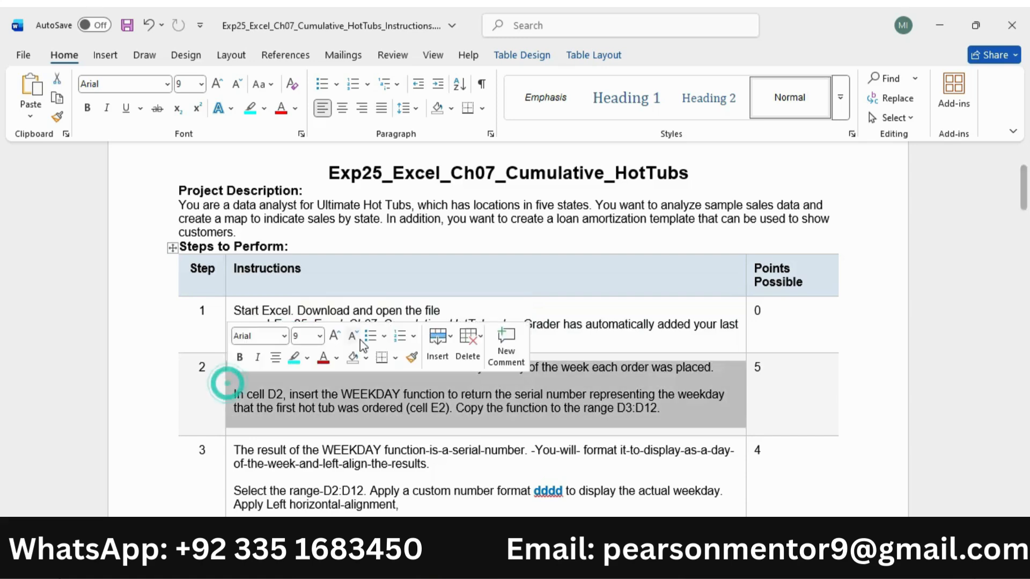
pyautogui.click(336, 338)
pyautogui.click(336, 338)
pyautogui.click(294, 356)
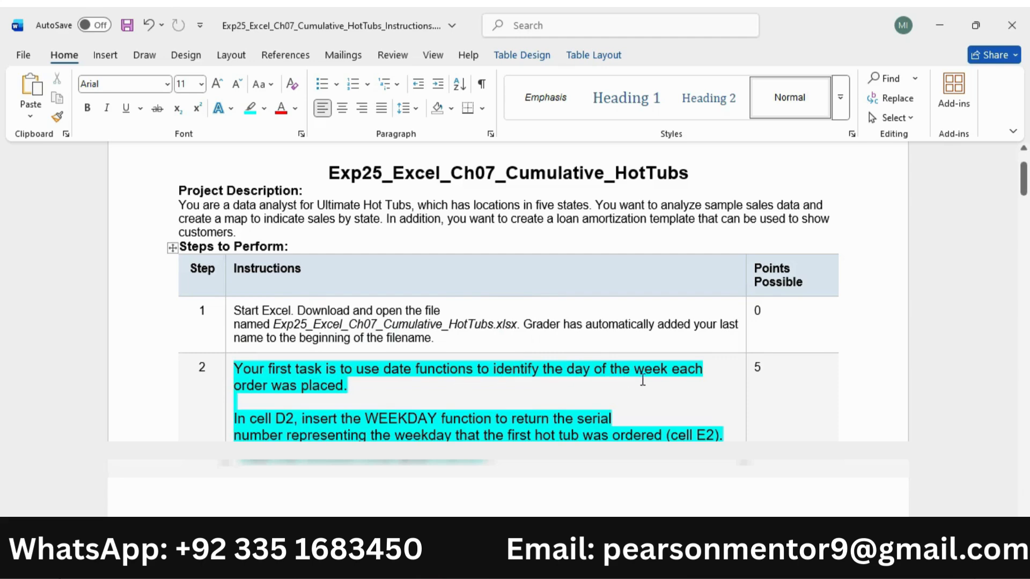
pyautogui.scroll(-1, 260, 380)
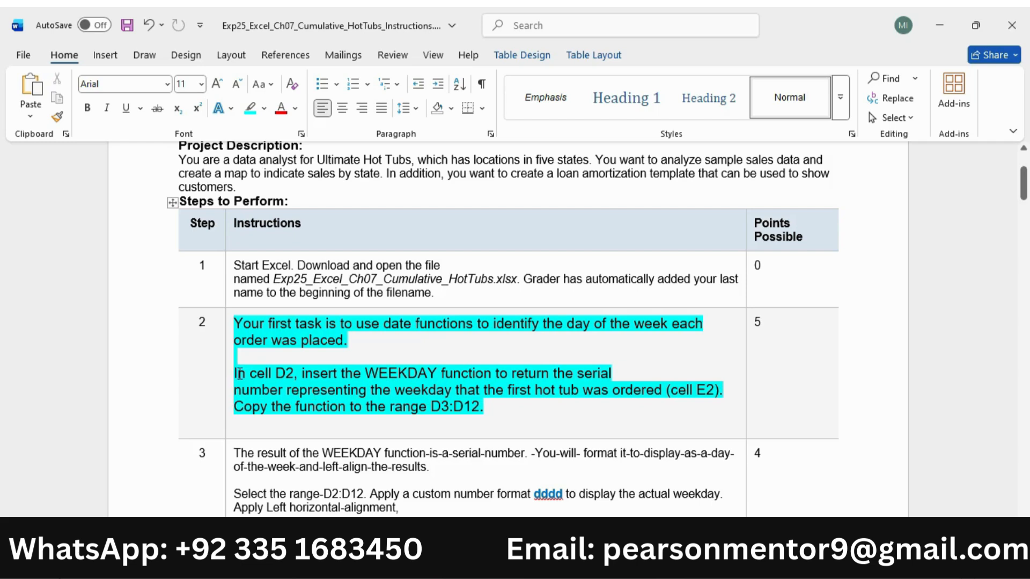
# Following instruction step 2, switch to the Excel workbook and enter =WEEKDAY(E2) in cell D2
pyautogui.moveTo(239, 374); pyautogui.dragTo(728, 391)
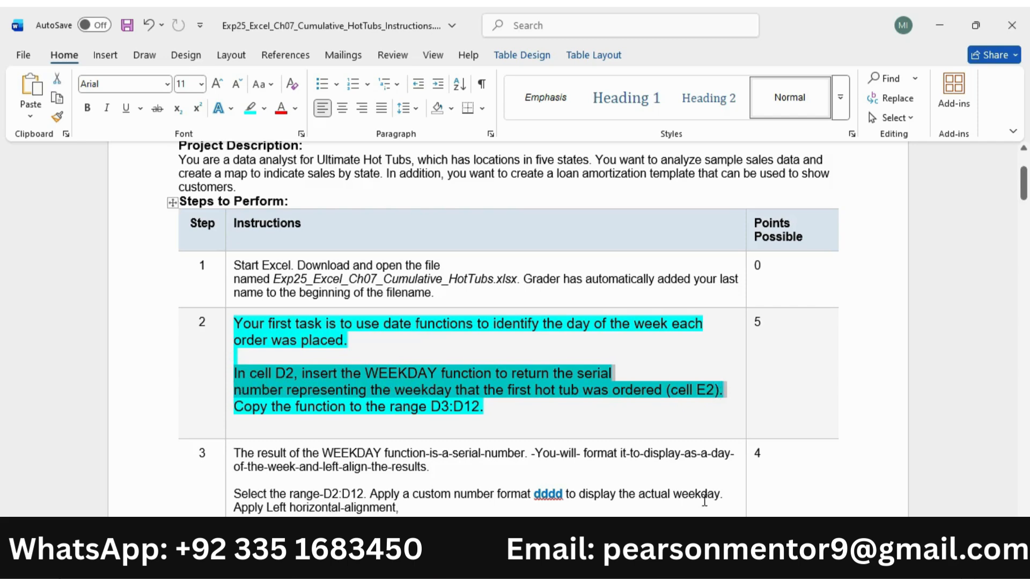
pyautogui.hotkey('alt', 'Tab')
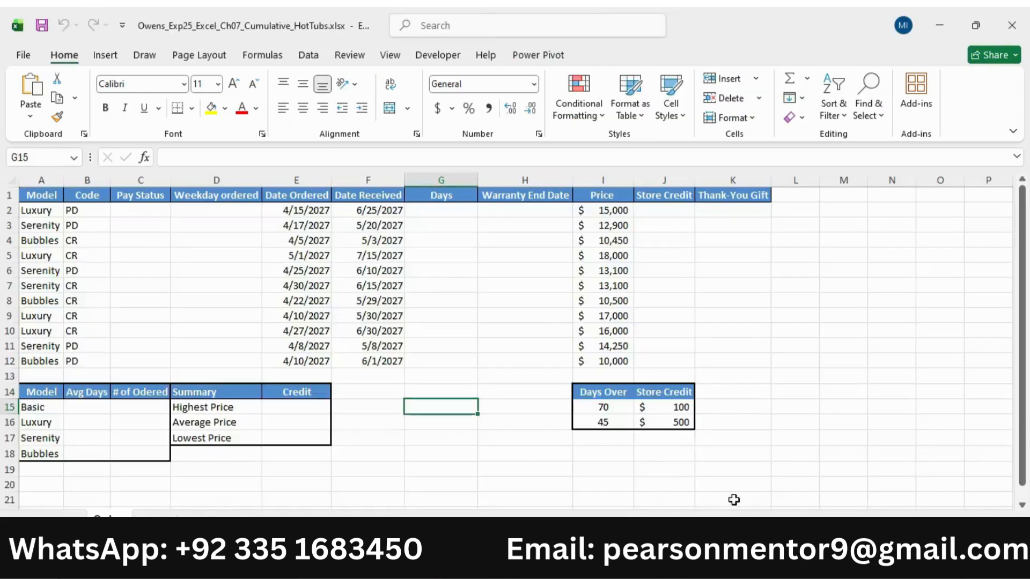
pyautogui.click(230, 216)
pyautogui.write('=')
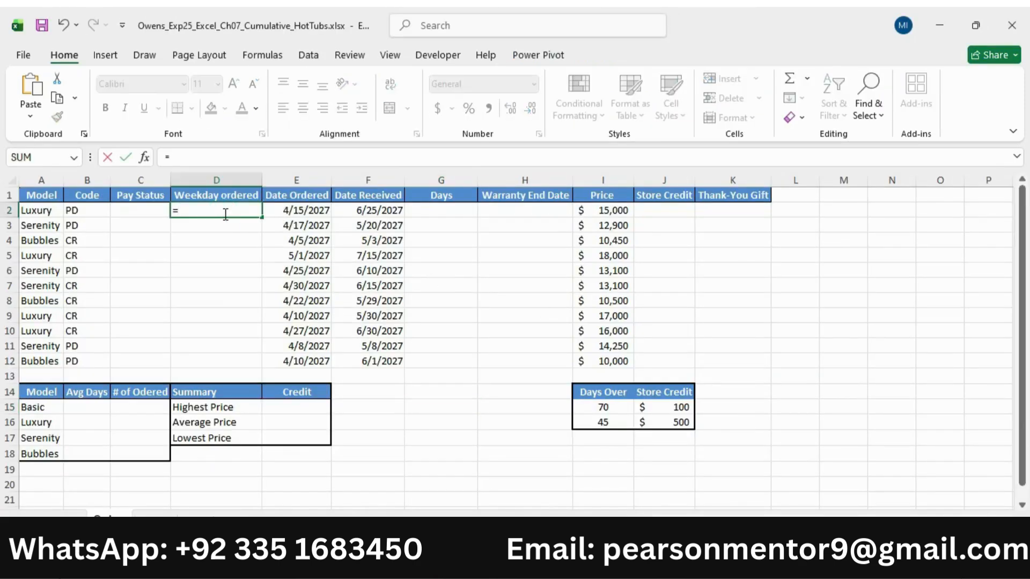
pyautogui.write('wee')
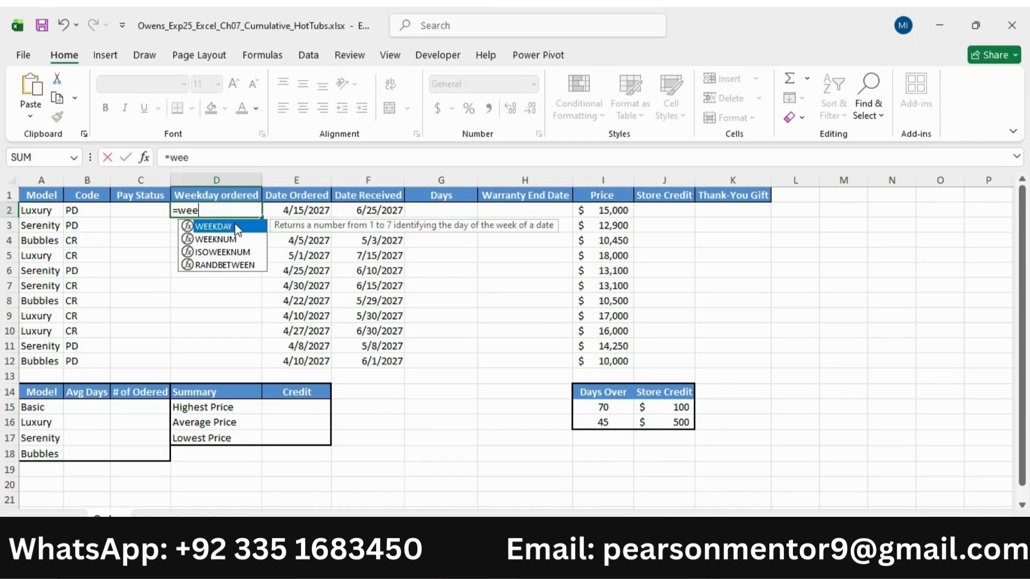
pyautogui.doubleClick(237, 230)
pyautogui.hotkey('alt', 'Tab')
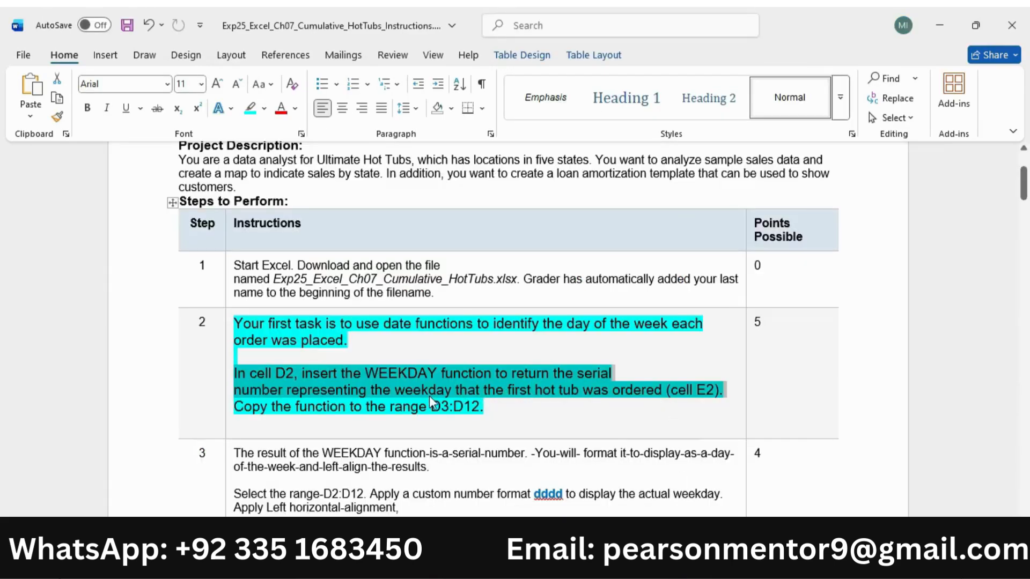
pyautogui.hotkey('alt', 'Tab')
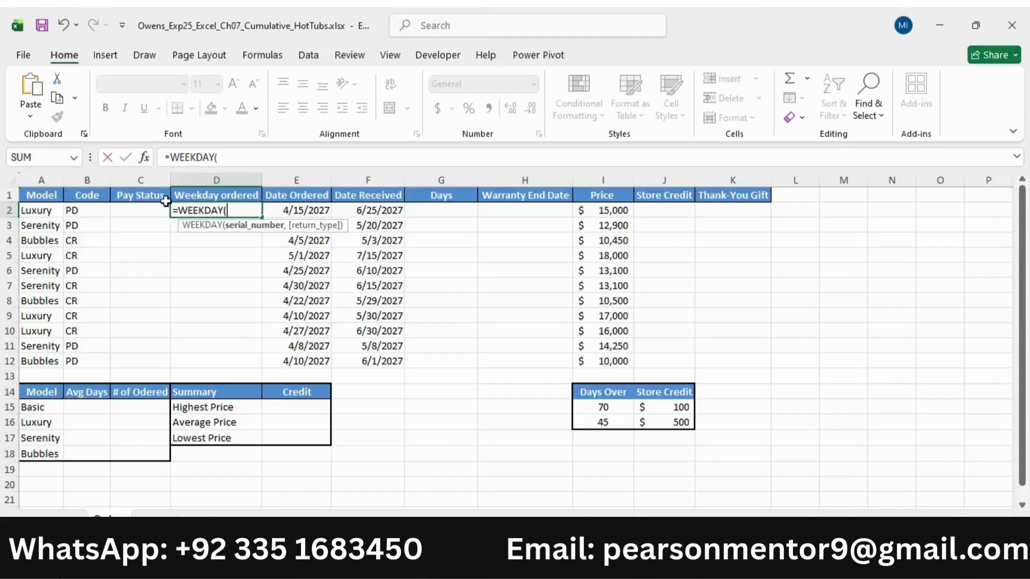
pyautogui.click(295, 211)
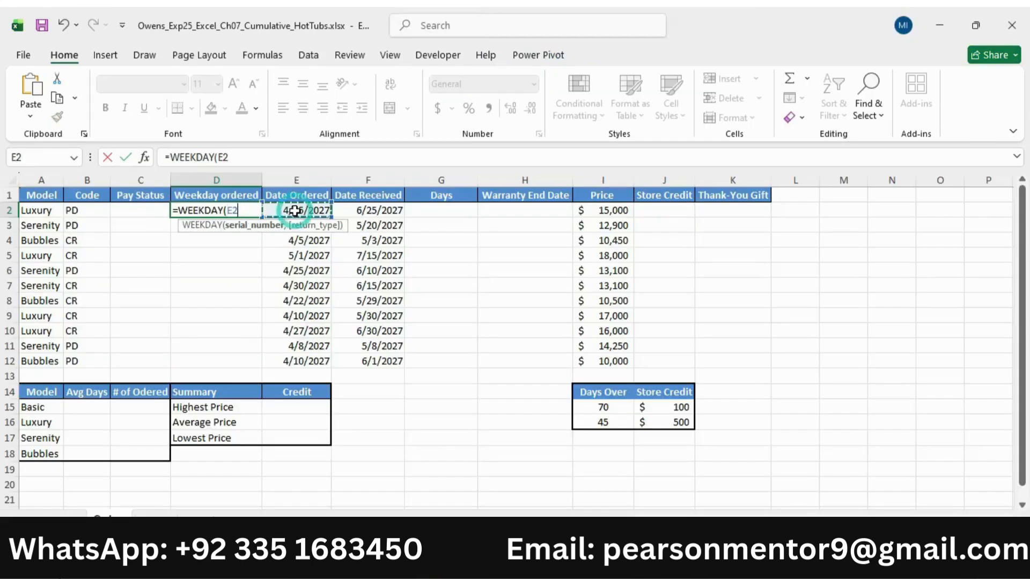
pyautogui.write(')')
pyautogui.press('Return')
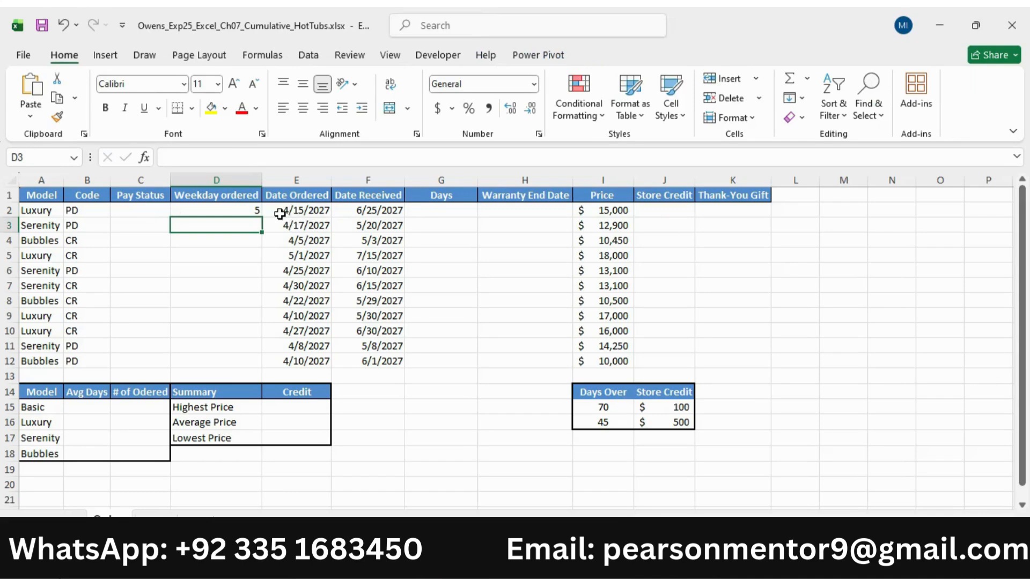
# Check the copy range in the Word instructions and fill the WEEKDAY formula from D2 down to D3:D12 in Excel
pyautogui.click(237, 209)
pyautogui.hotkey('alt', 'Tab')
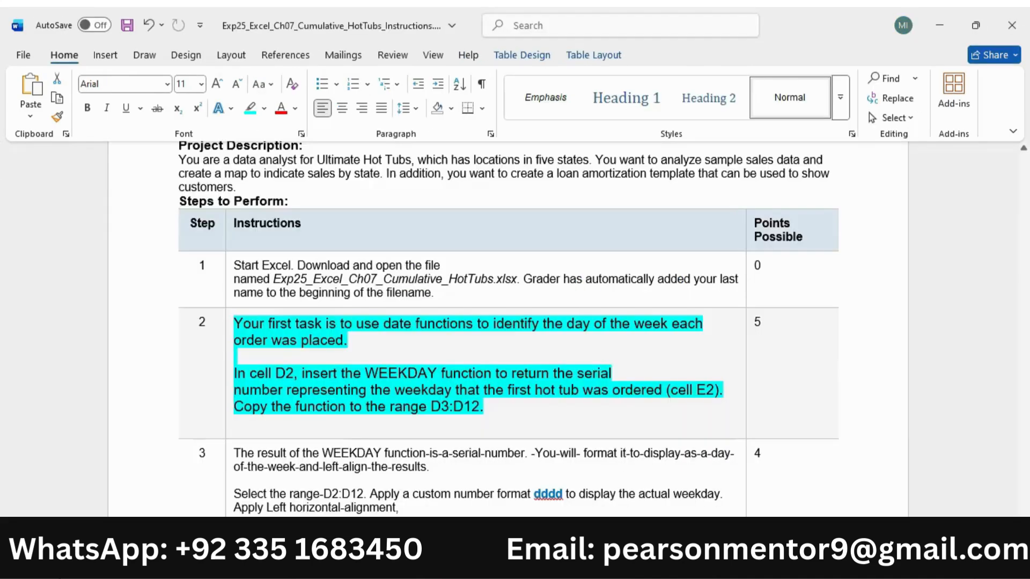
pyautogui.moveTo(235, 373); pyautogui.dragTo(419, 438)
pyautogui.click(251, 406)
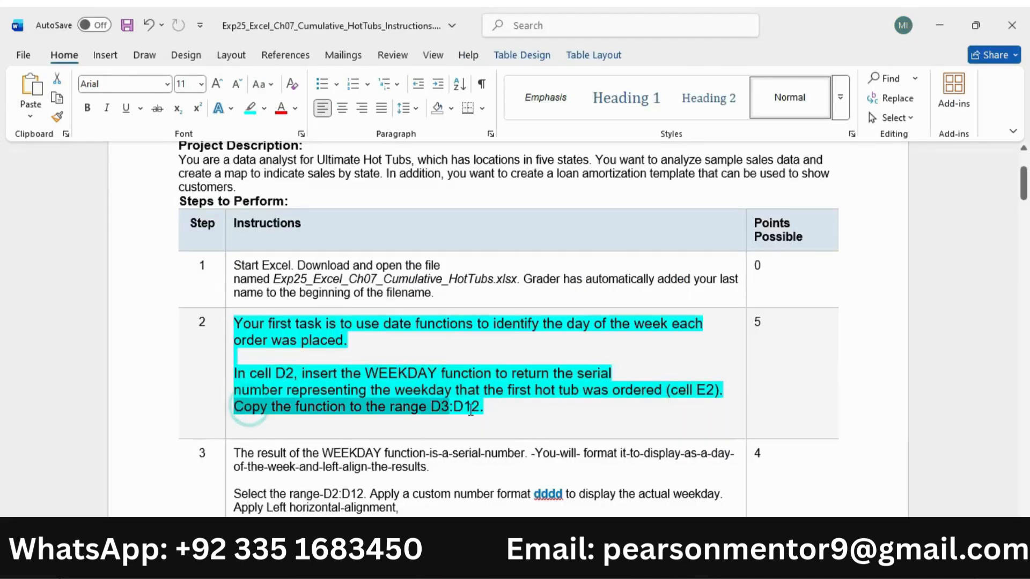
pyautogui.hotkey('alt', 'Tab')
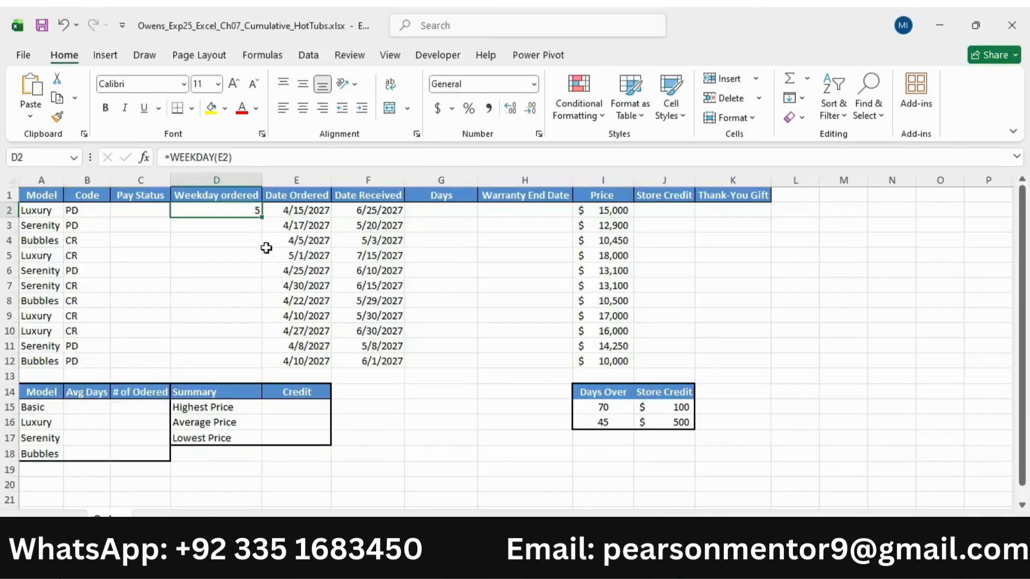
pyautogui.moveTo(261, 219); pyautogui.dragTo(253, 371)
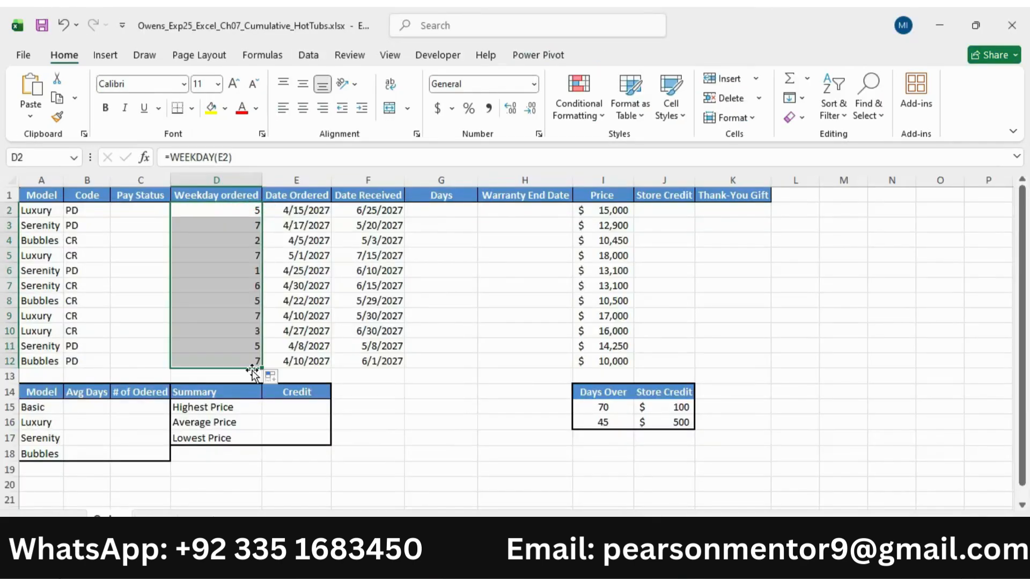
# Switch to the Word instructions, reduce the step 2 text to 9 pt and remove its highlight
pyautogui.hotkey('alt', 'Tab')
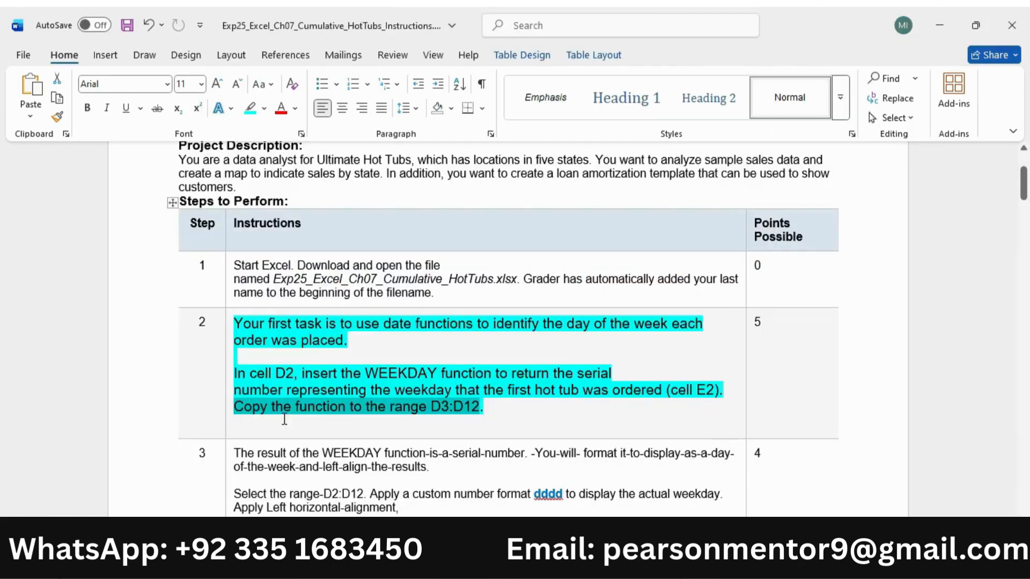
pyautogui.click(223, 365)
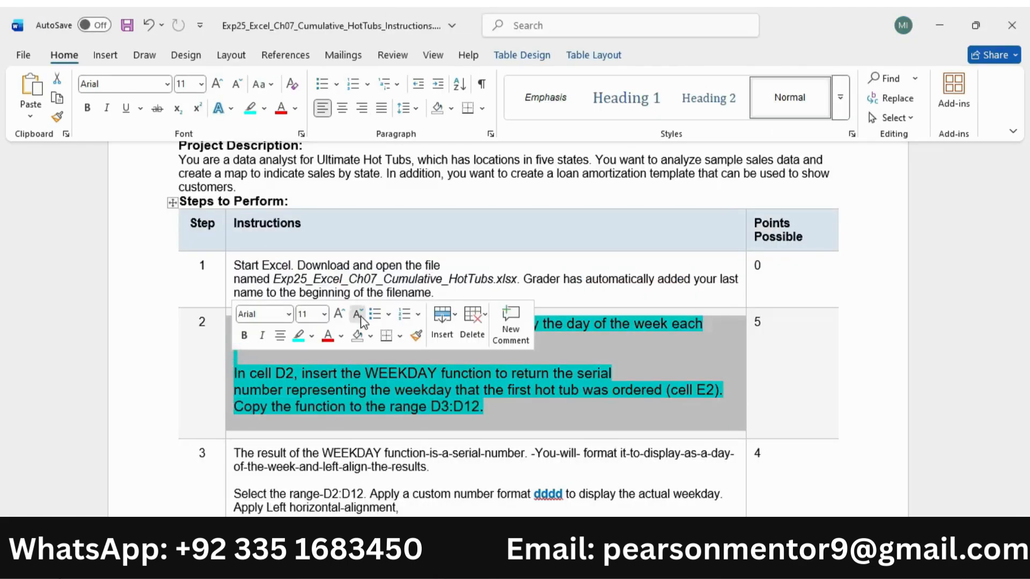
pyautogui.click(359, 314)
pyautogui.click(359, 315)
pyautogui.click(299, 336)
# Enlarge the step 3 instruction text to 11 pt and highlight it in turquoise
pyautogui.click(228, 431)
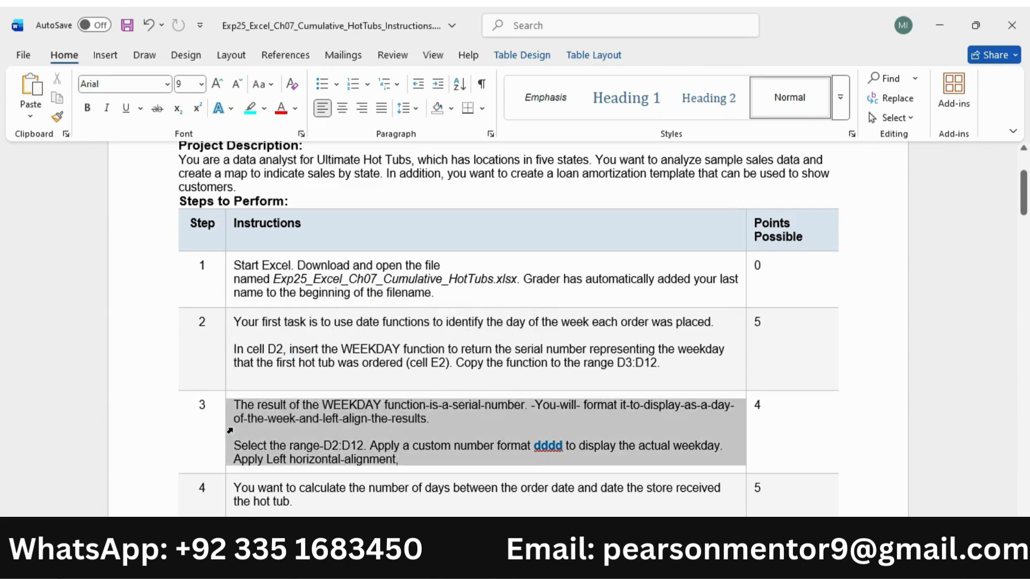
pyautogui.click(336, 383)
pyautogui.click(336, 383)
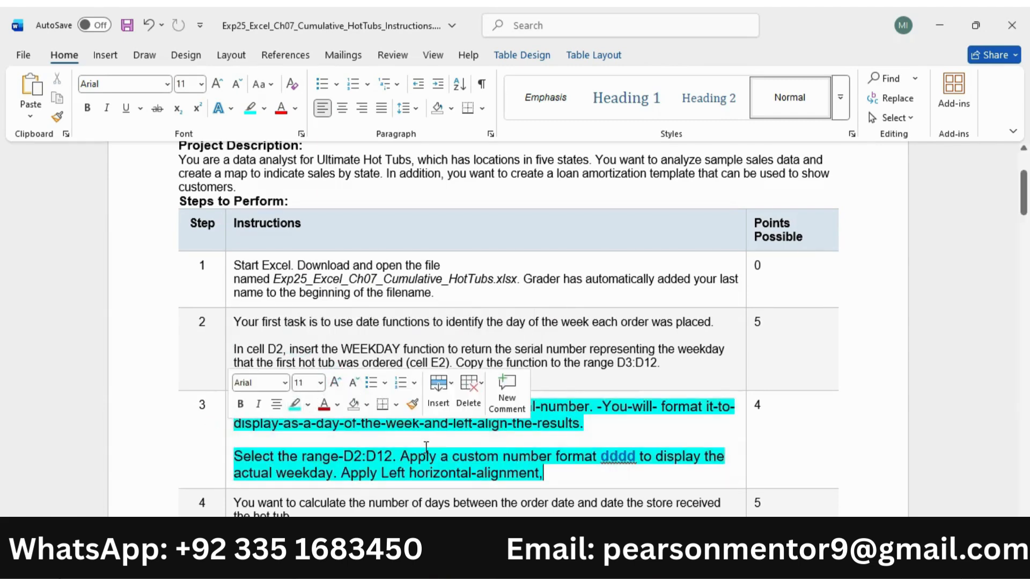
pyautogui.click(295, 404)
pyautogui.click(424, 447)
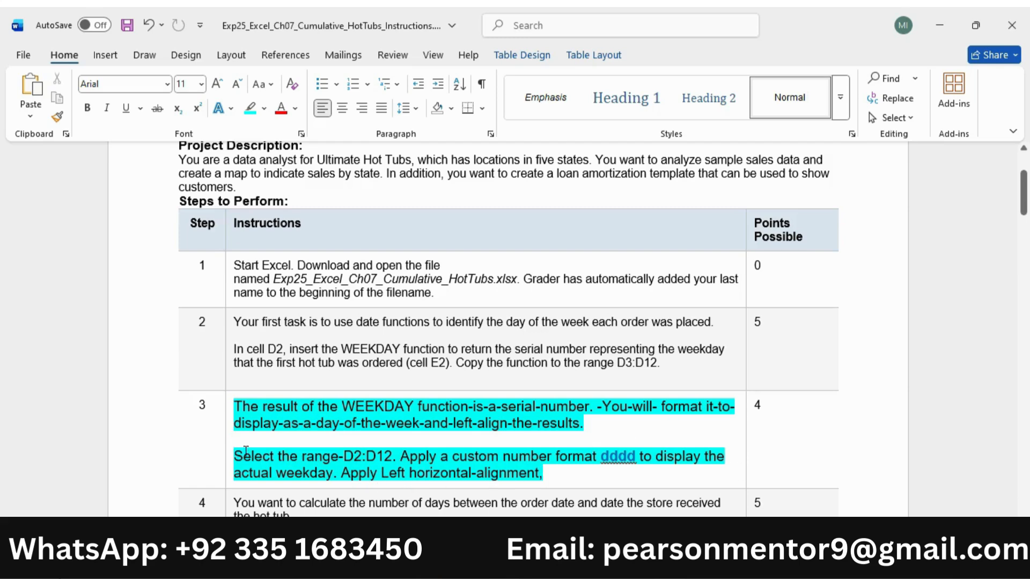
# Following instruction step 3, switch to Excel and apply the custom number format dddd to the weekdays in D2:D12
pyautogui.moveTo(279, 454); pyautogui.dragTo(394, 460)
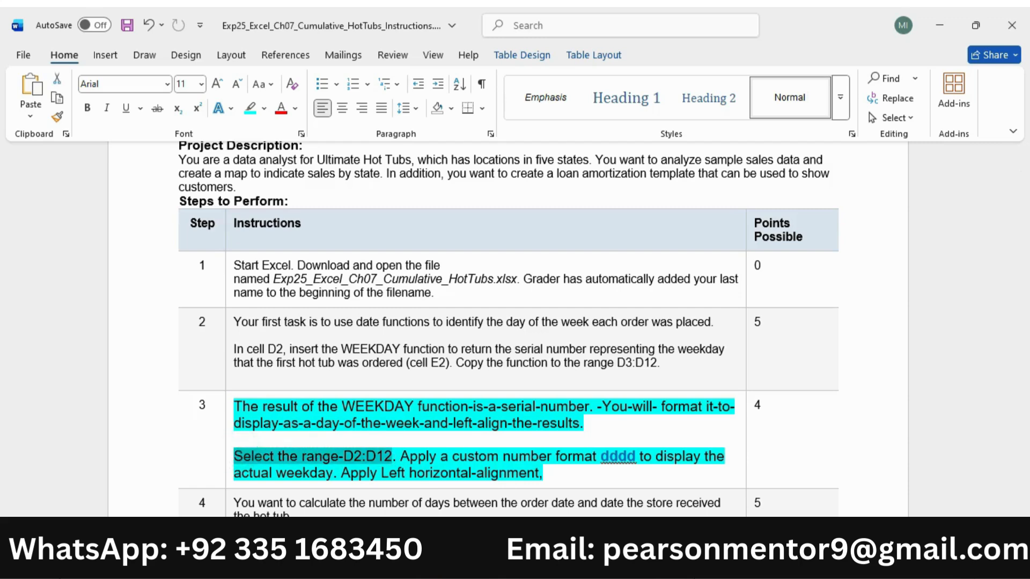
pyautogui.hotkey('alt', 'Tab')
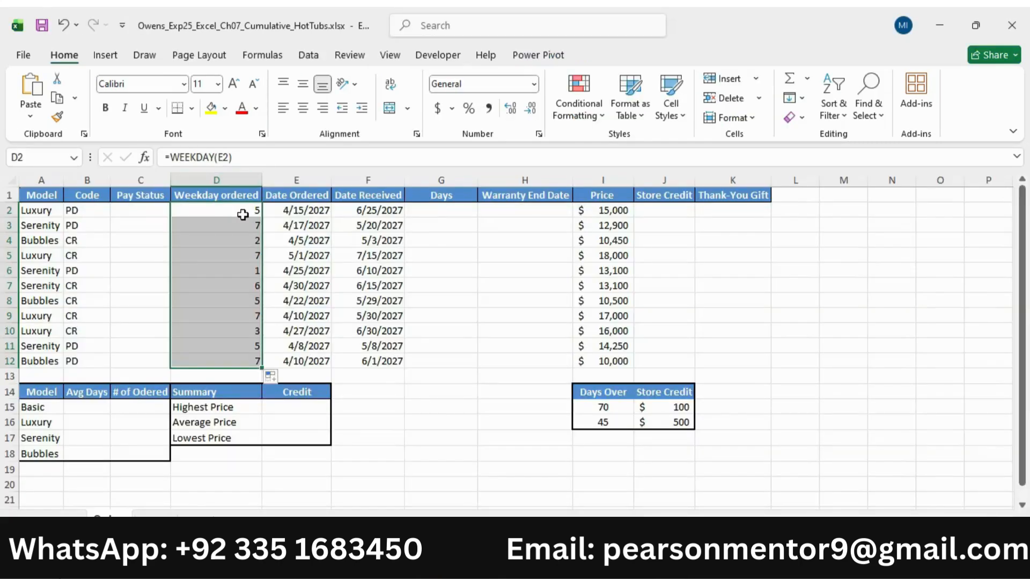
pyautogui.hotkey('alt', 'Tab')
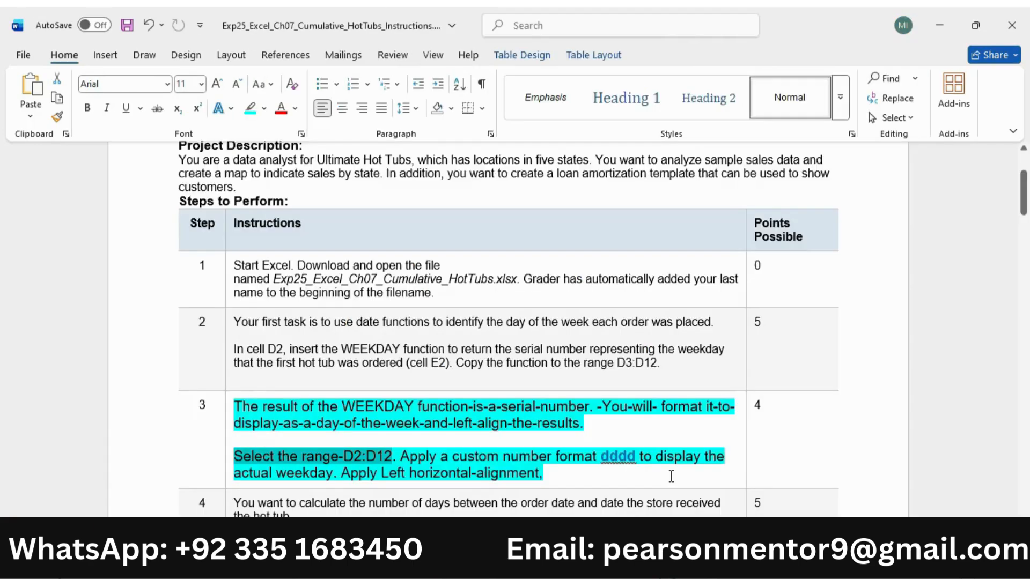
pyautogui.moveTo(417, 461); pyautogui.dragTo(328, 469)
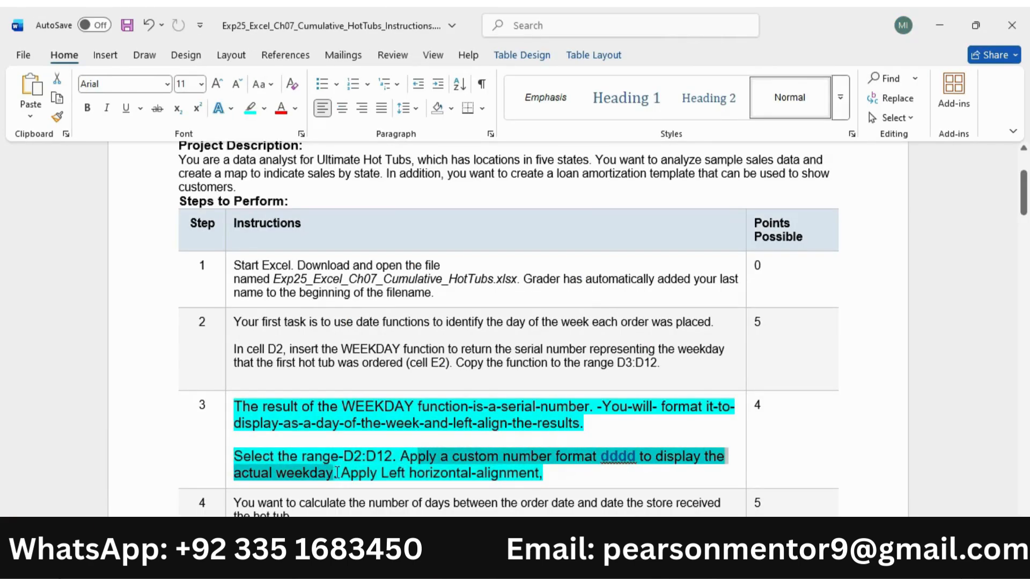
pyautogui.hotkey('alt', 'Tab')
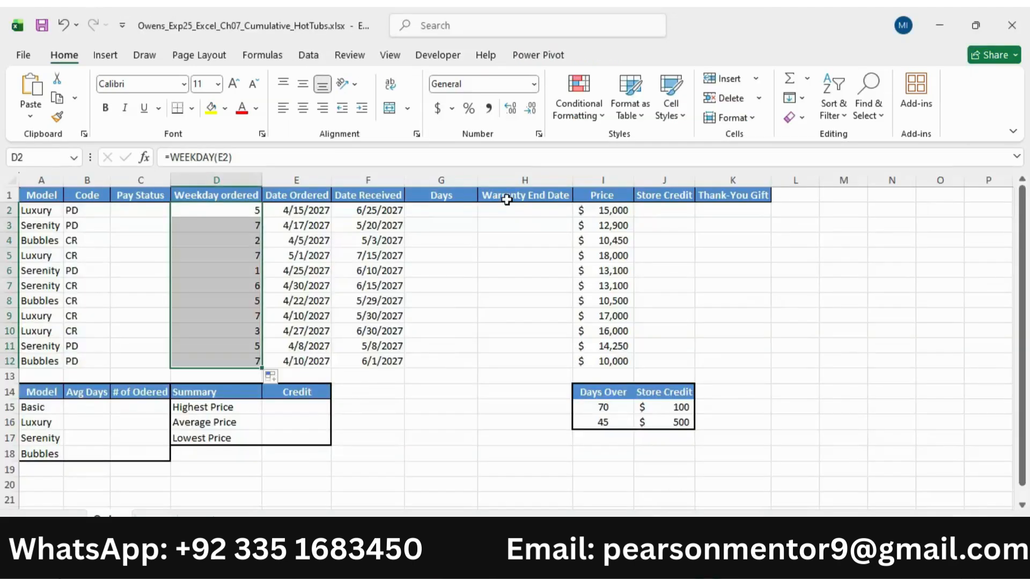
pyautogui.click(539, 134)
pyautogui.click(459, 256)
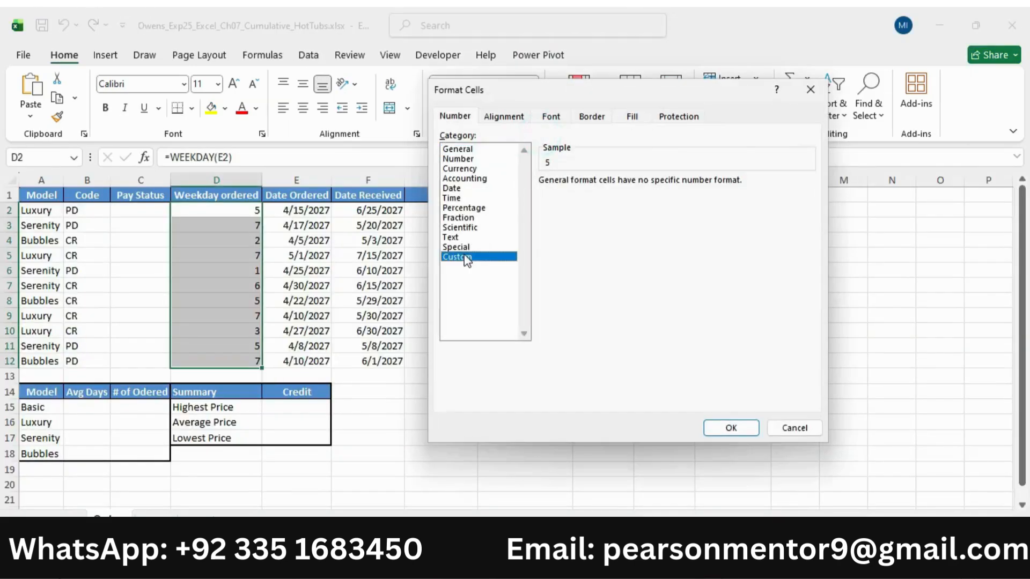
pyautogui.click(573, 219)
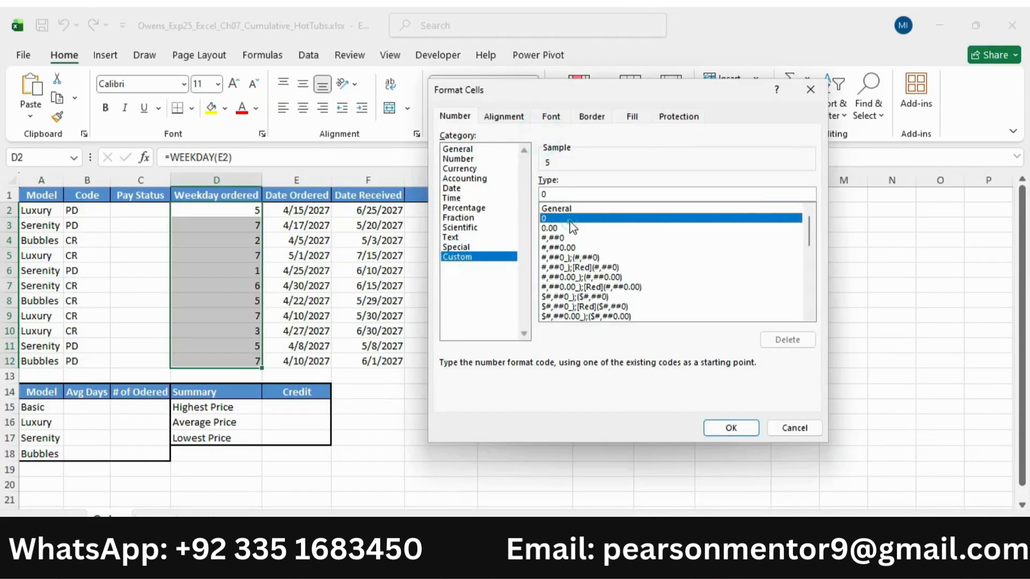
pyautogui.doubleClick(582, 194)
pyautogui.write('dddd')
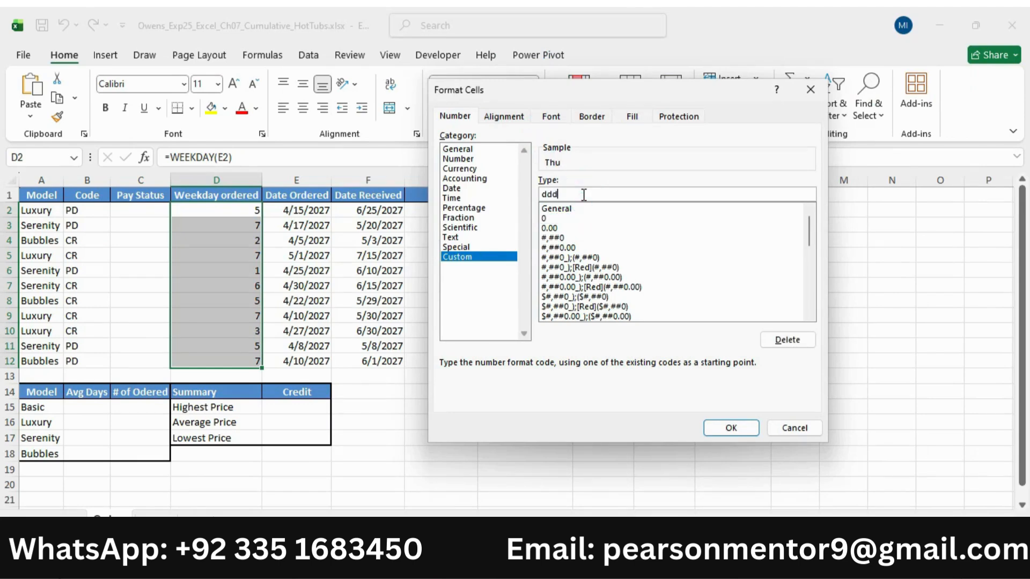
pyautogui.click(730, 428)
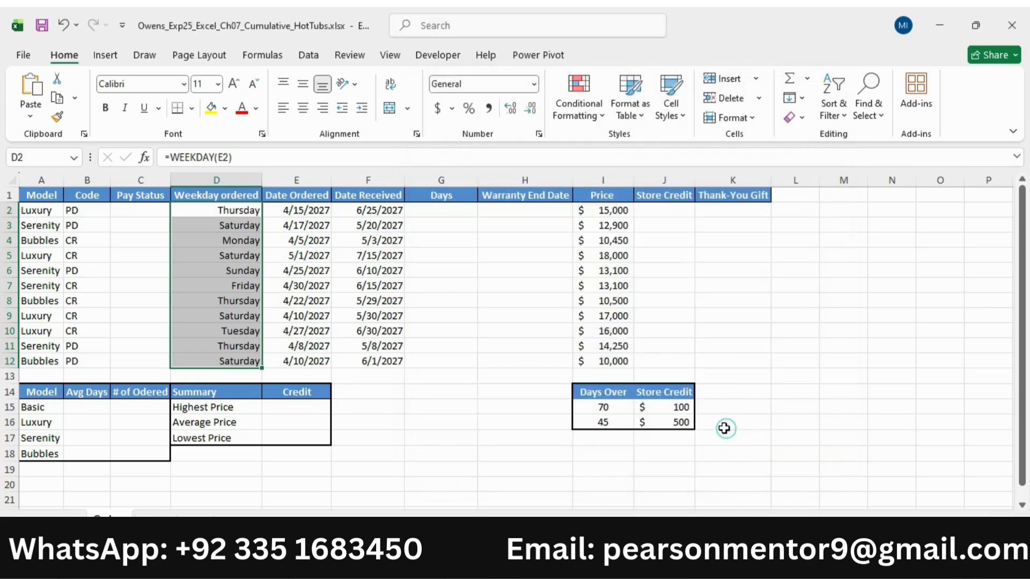
# Check the alignment requirement of step 3 in the Word instructions and left-align the weekdays in D2:D12 in Excel
pyautogui.hotkey('alt', 'Tab')
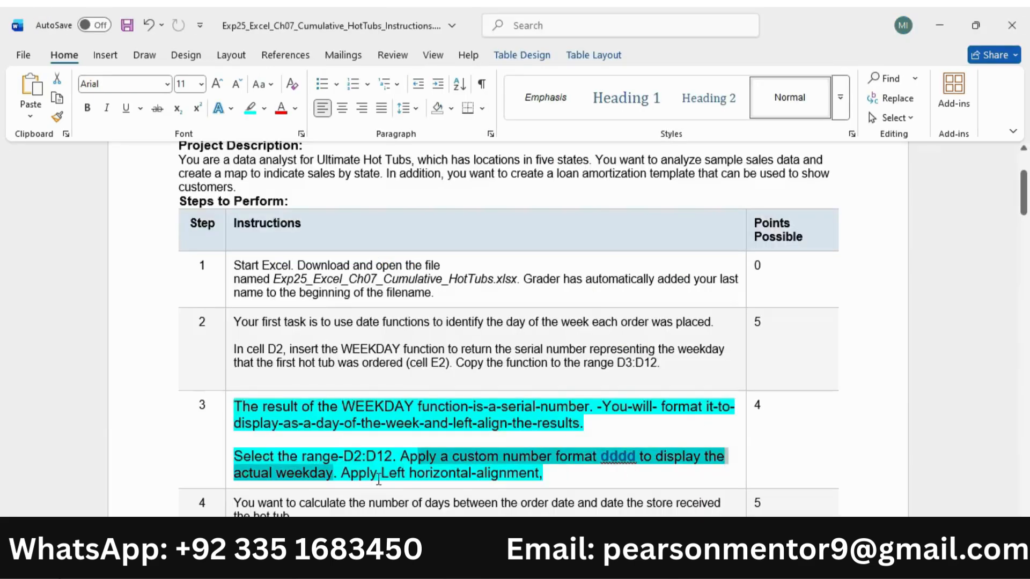
pyautogui.moveTo(355, 477); pyautogui.dragTo(539, 475)
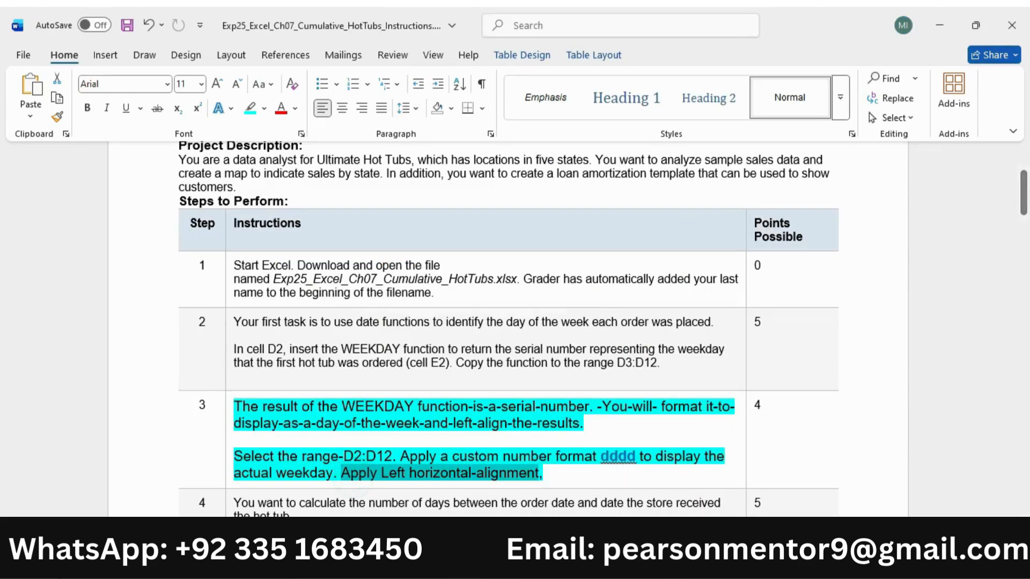
pyautogui.hotkey('alt', 'Tab')
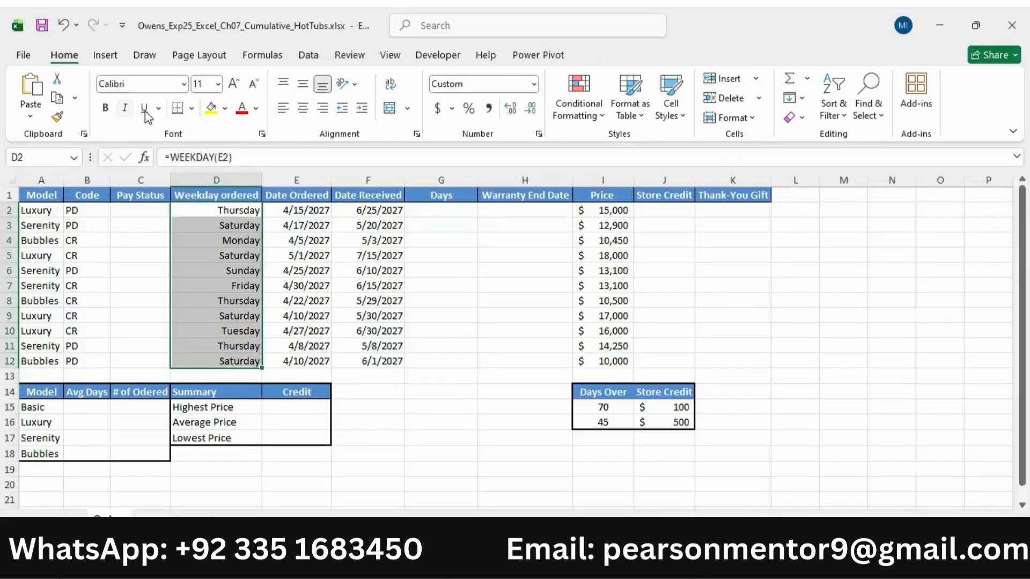
pyautogui.click(283, 109)
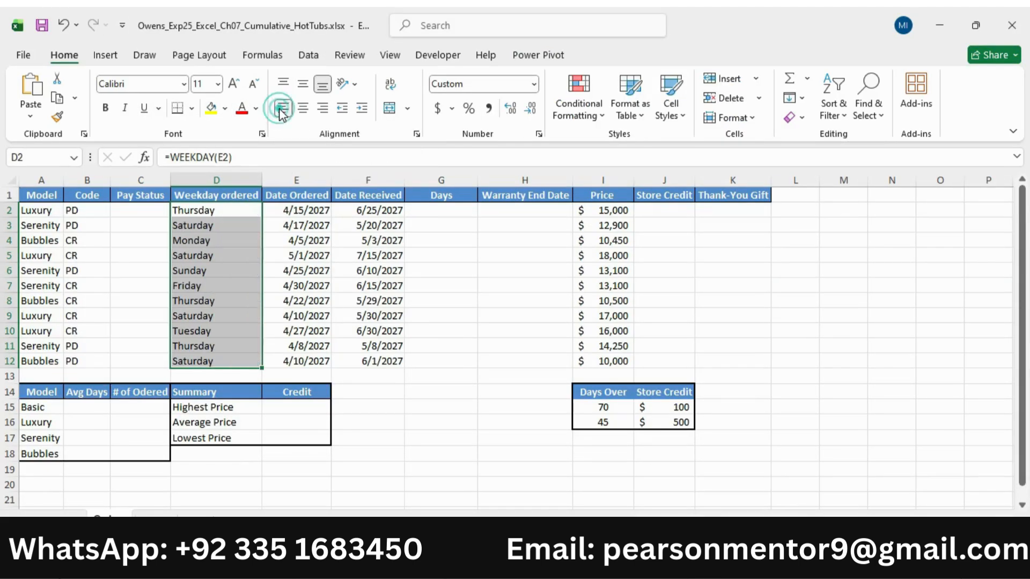
# Switch to the Word instructions, reduce the step 3 text to 9 pt and remove its highlight
pyautogui.click(650, 565)
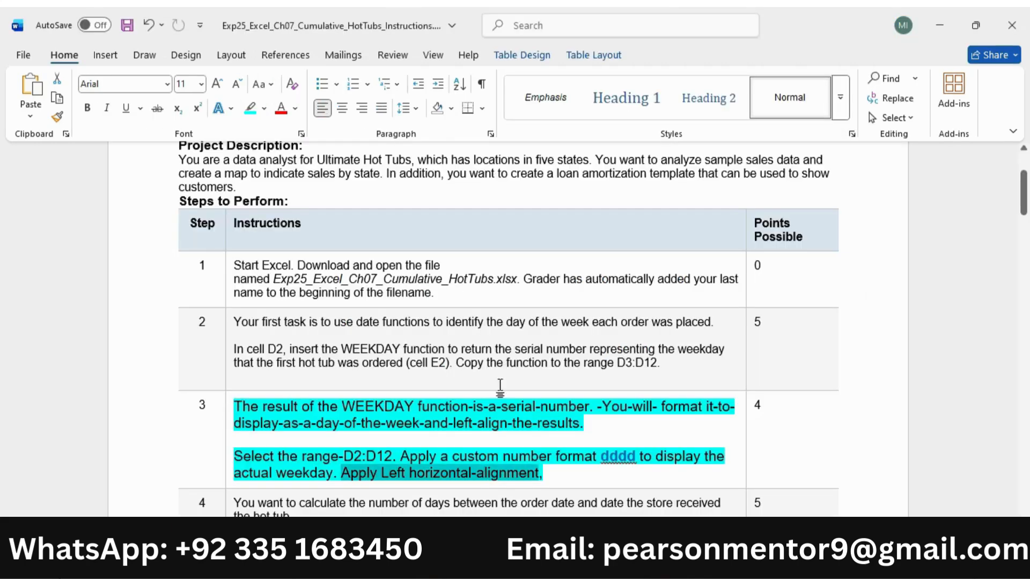
pyautogui.scroll(-3, 500, 385)
pyautogui.click(229, 352)
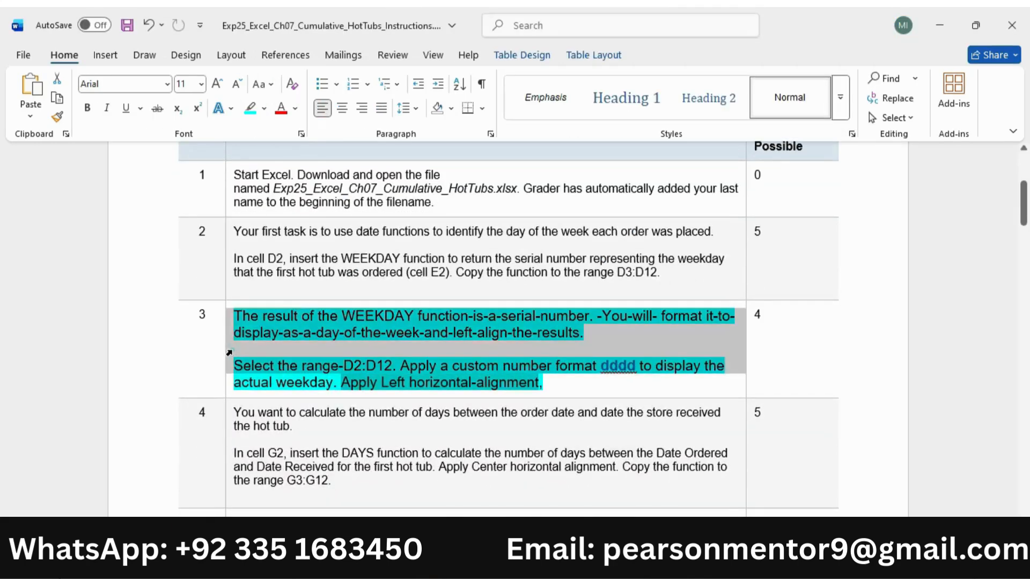
pyautogui.click(357, 305)
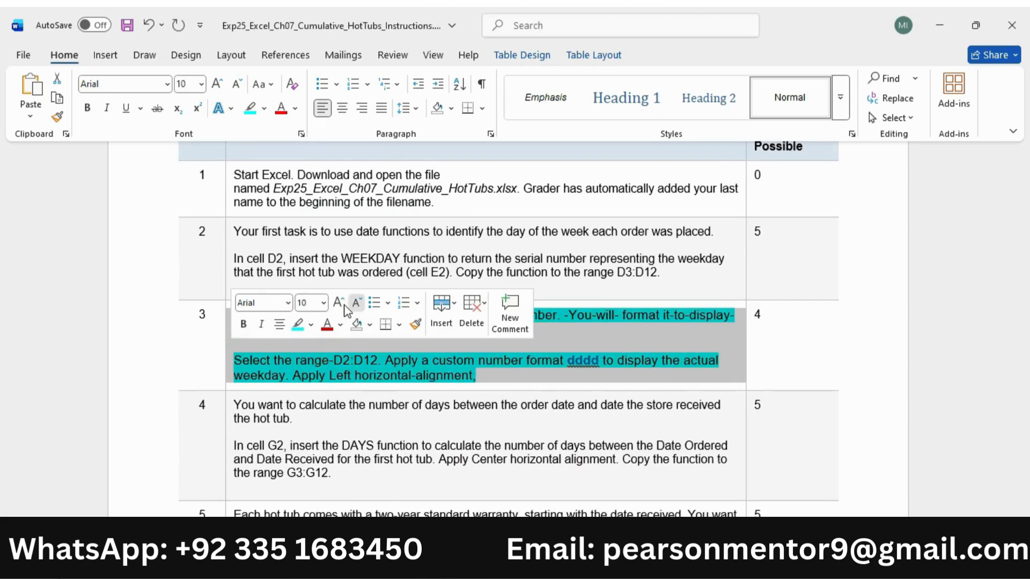
pyautogui.click(356, 304)
pyautogui.click(297, 324)
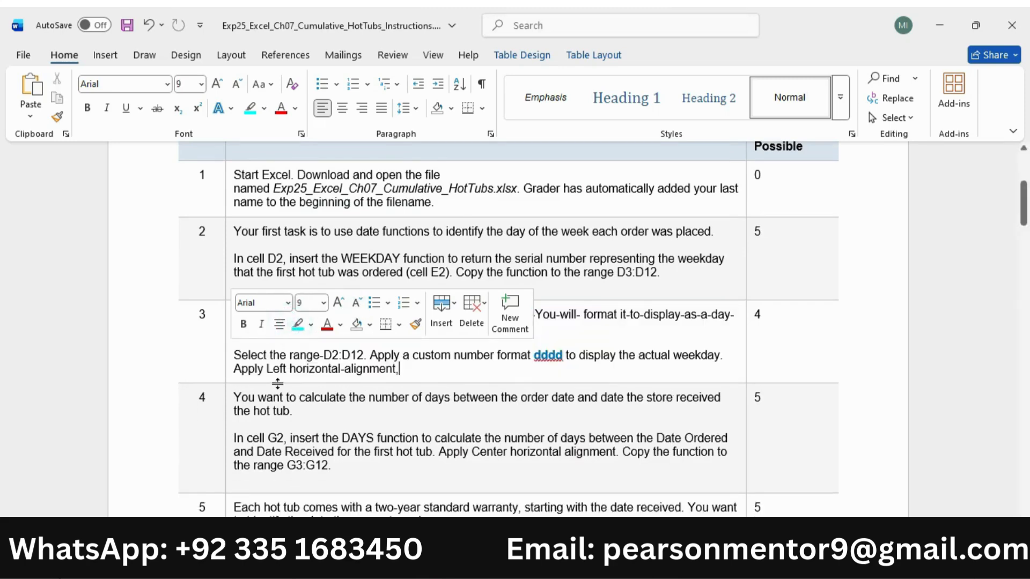
# Enlarge the step 4 instruction text to 11 pt and highlight it in turquoise
pyautogui.scroll(-3, 238, 335)
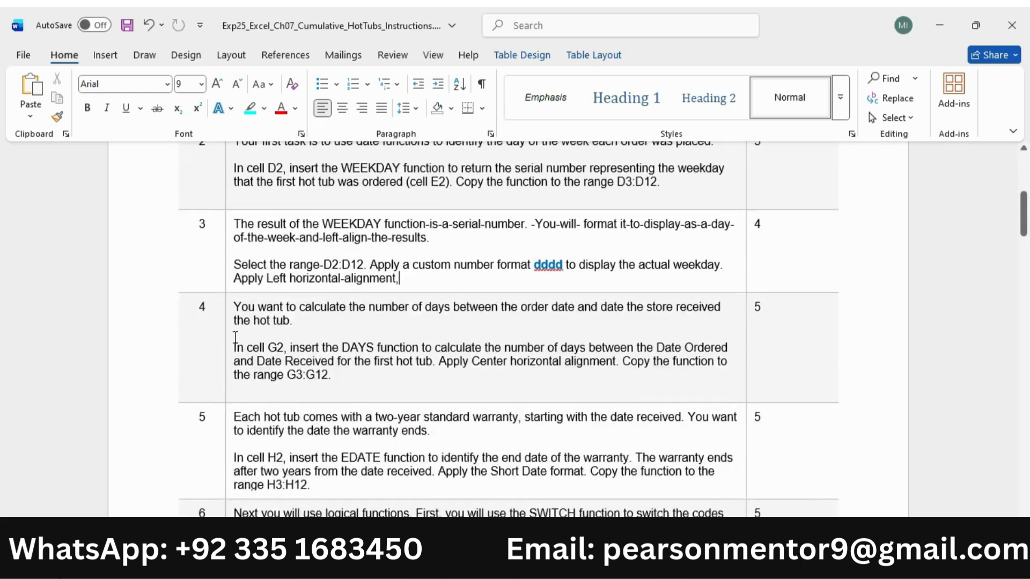
pyautogui.click(229, 341)
pyautogui.click(339, 292)
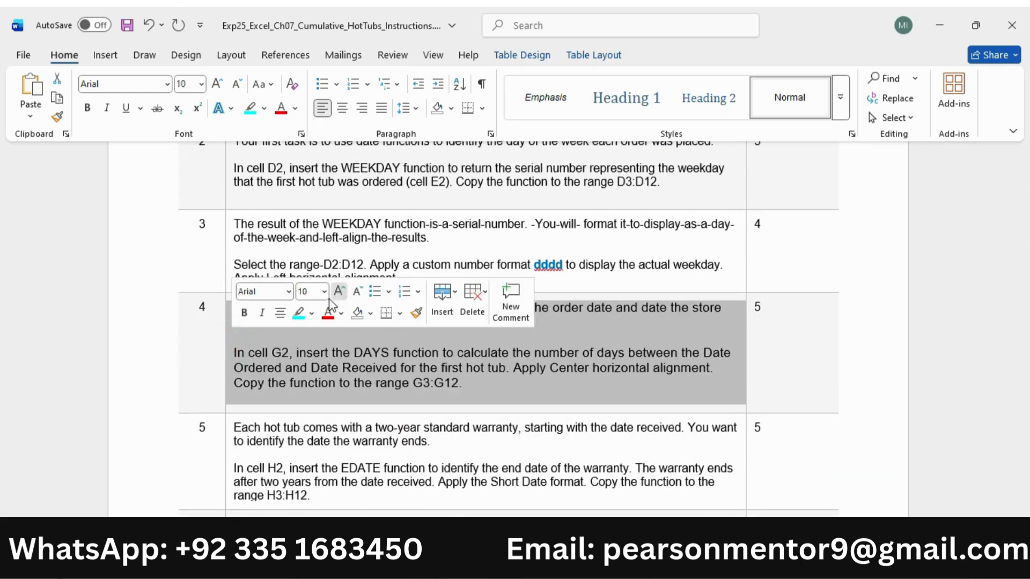
pyautogui.click(339, 291)
pyautogui.click(399, 347)
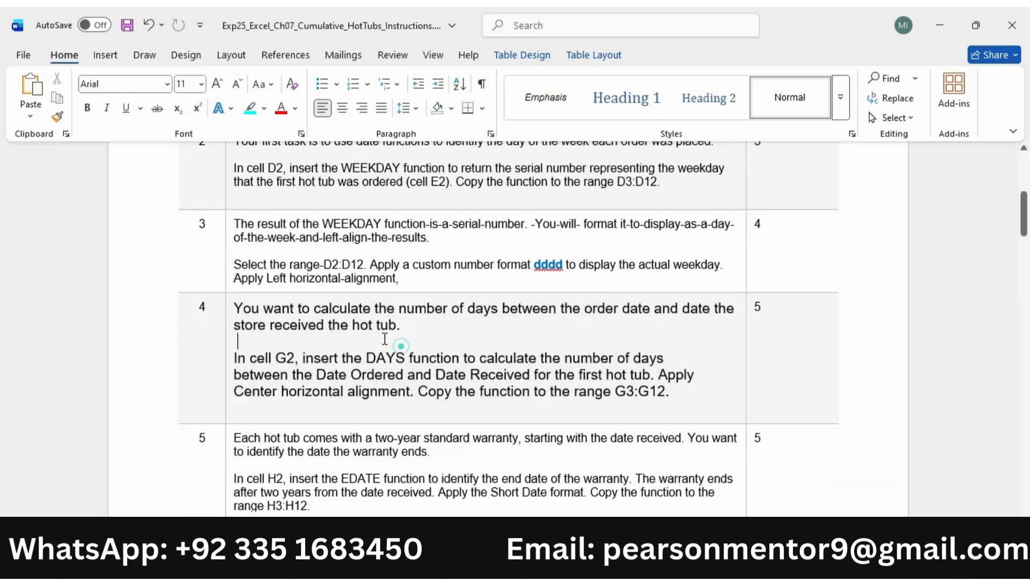
pyautogui.click(227, 341)
pyautogui.click(298, 313)
pyautogui.click(320, 338)
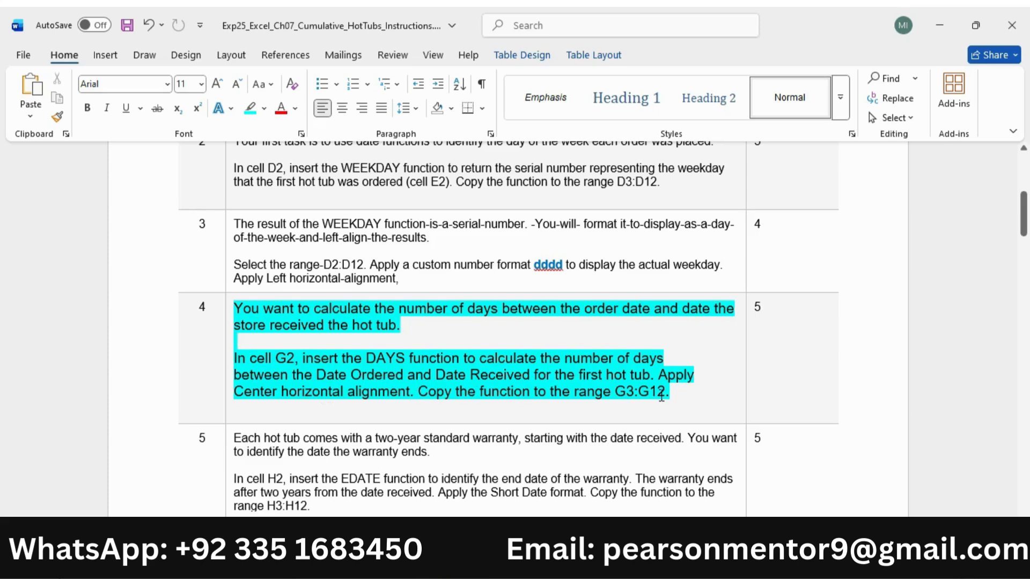
# Mark the DAYS instruction in step 4, switch to Excel and start a DAYS formula in cell G2
pyautogui.moveTo(234, 358); pyautogui.dragTo(291, 375)
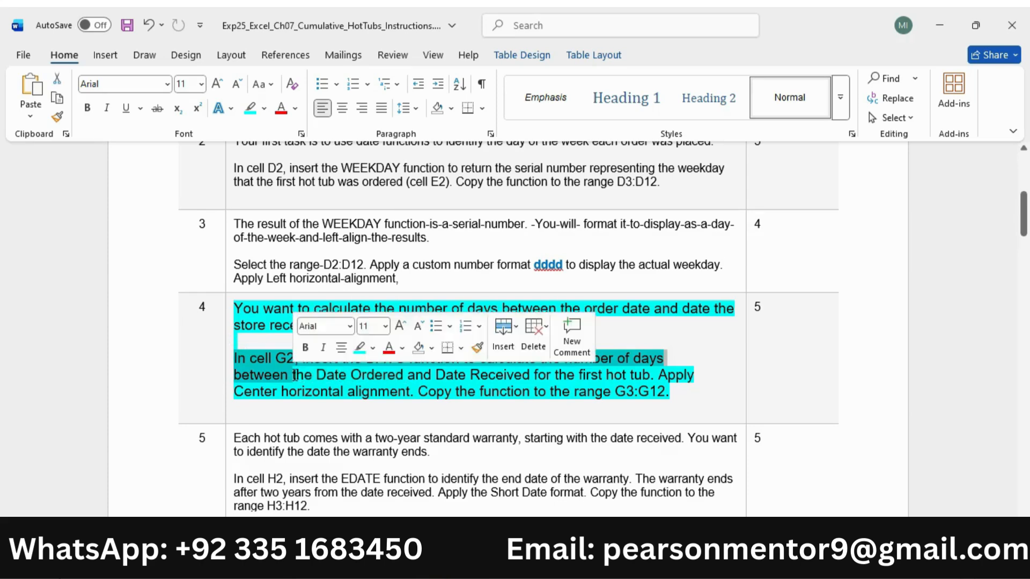
pyautogui.moveTo(702, 568)
pyautogui.click(703, 485)
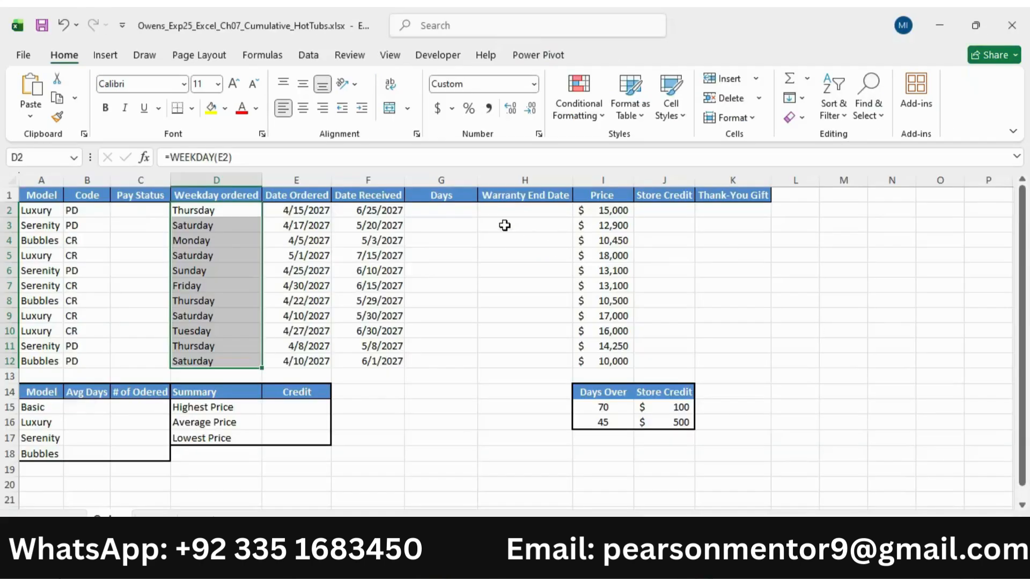
pyautogui.click(452, 213)
pyautogui.write('=day')
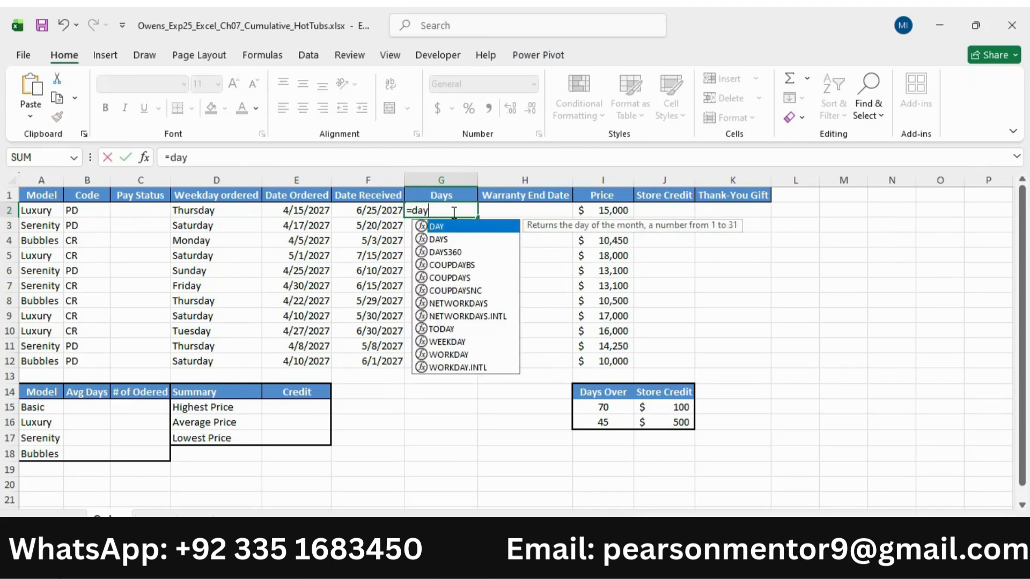
pyautogui.click(453, 240)
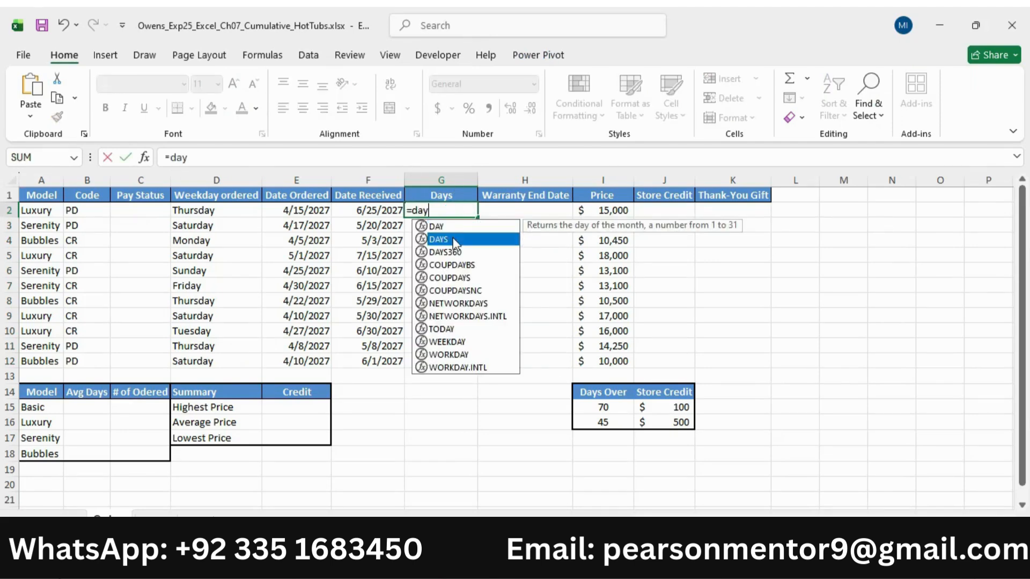
pyautogui.doubleClick(452, 239)
# Check the required dates in the Word instructions and complete the G2 formula in Excel as =DAYS(F2,E2)
pyautogui.hotkey('alt', 'Tab')
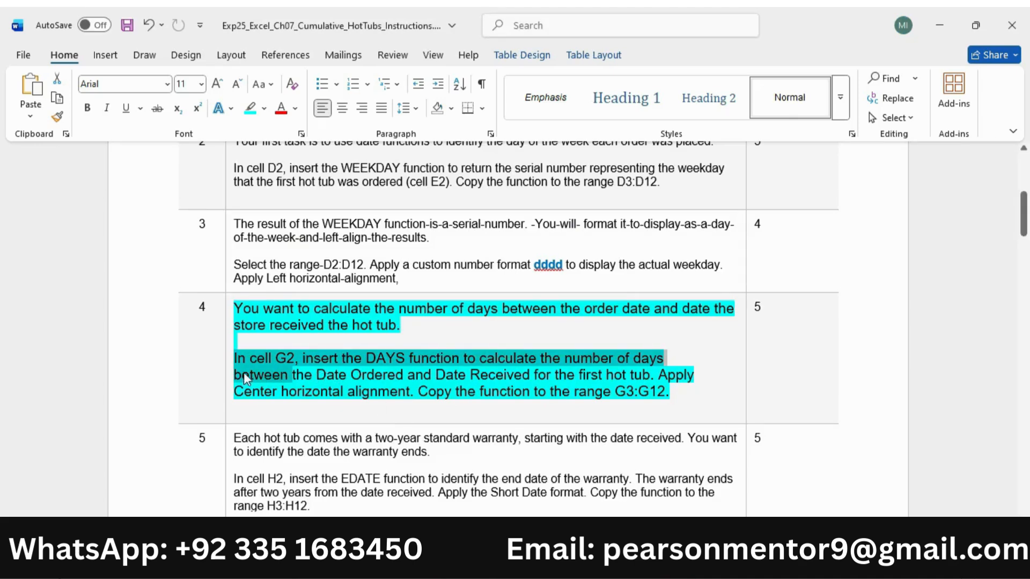
pyautogui.moveTo(234, 374); pyautogui.dragTo(656, 374)
pyautogui.hotkey('alt', 'Tab')
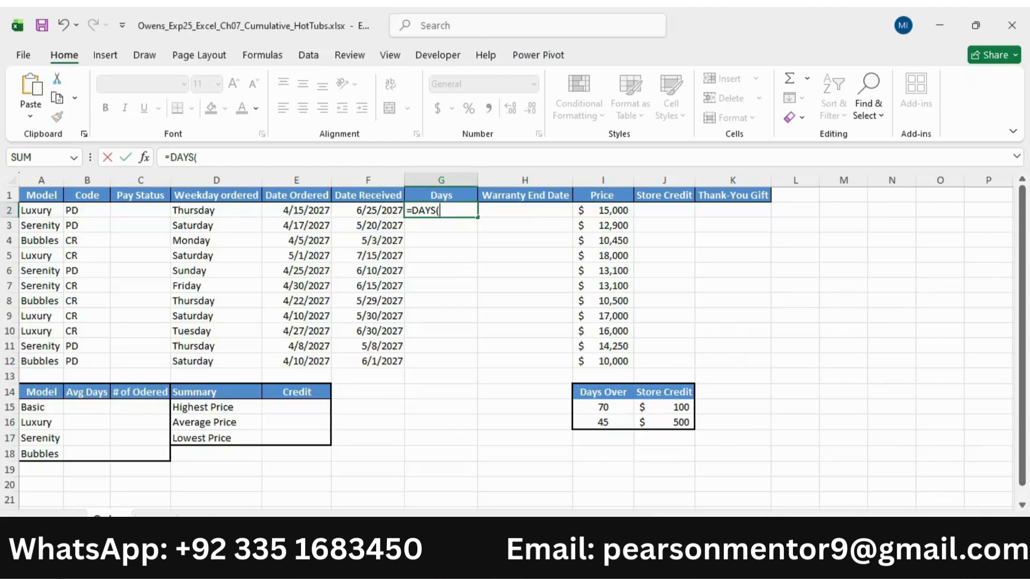
pyautogui.click(385, 210)
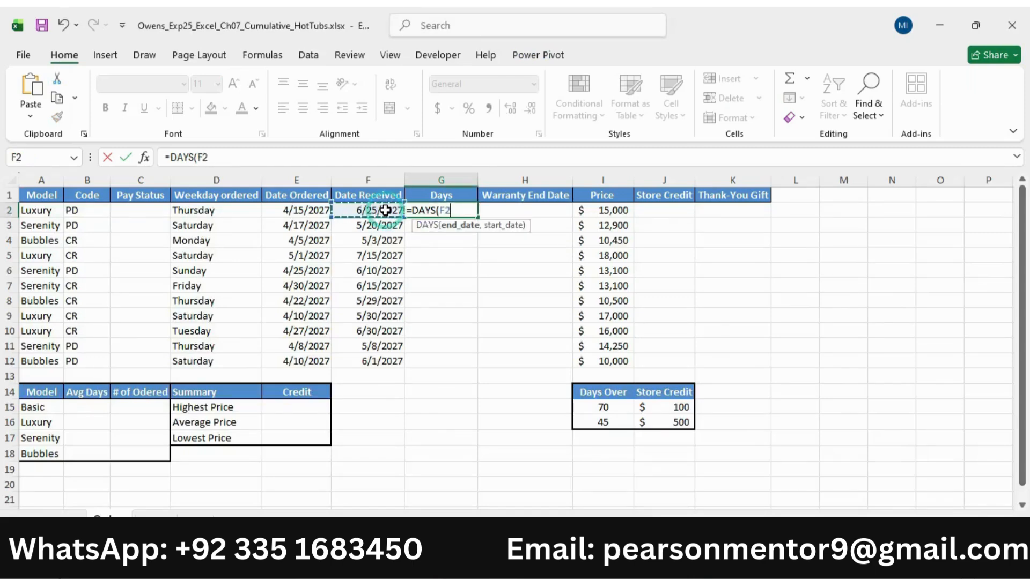
pyautogui.write(',')
pyautogui.click(317, 209)
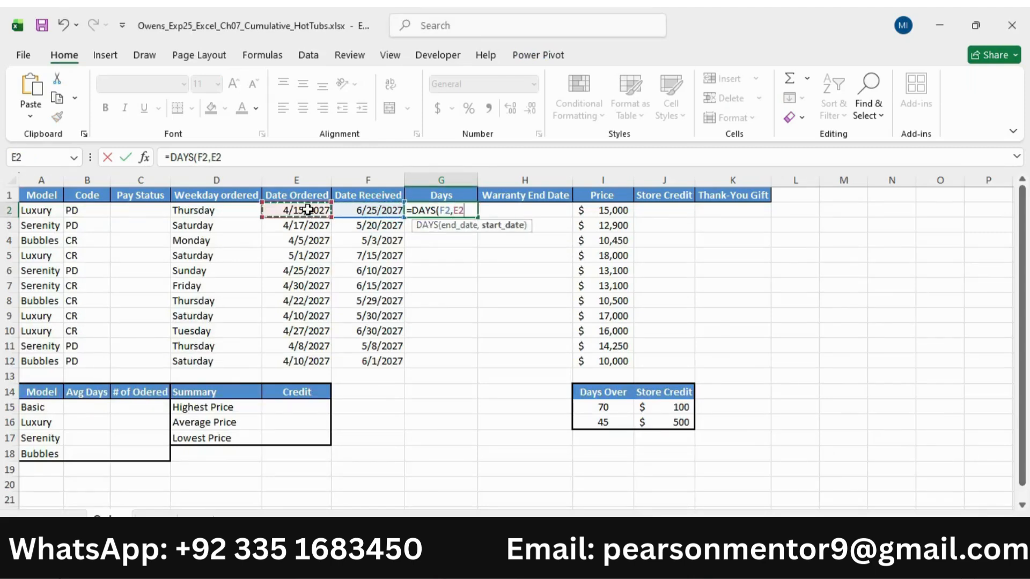
pyautogui.press('Return')
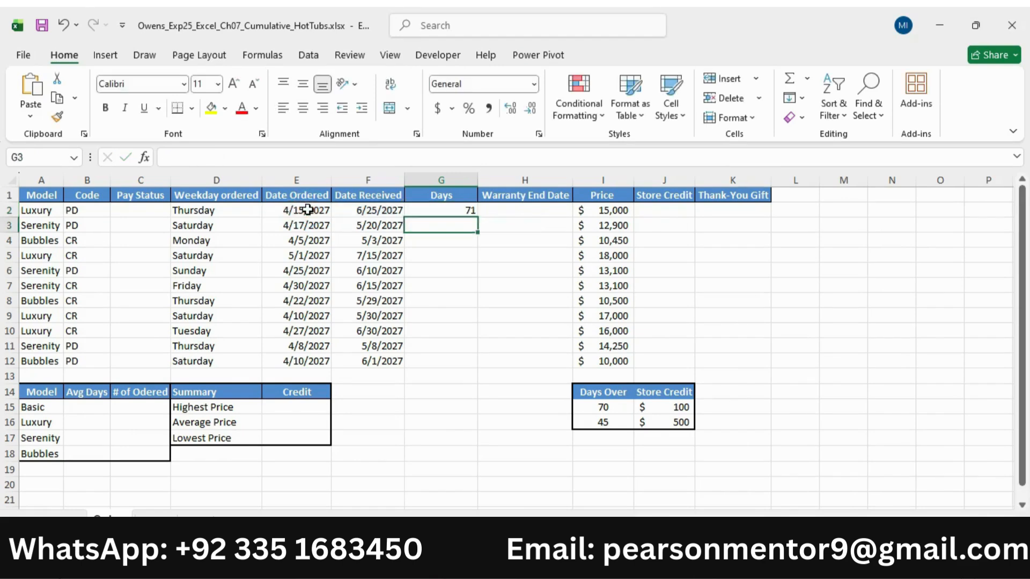
# Check the alignment requirement of step 4 in Word and center cell G2 horizontally in Excel
pyautogui.hotkey('alt', 'Tab')
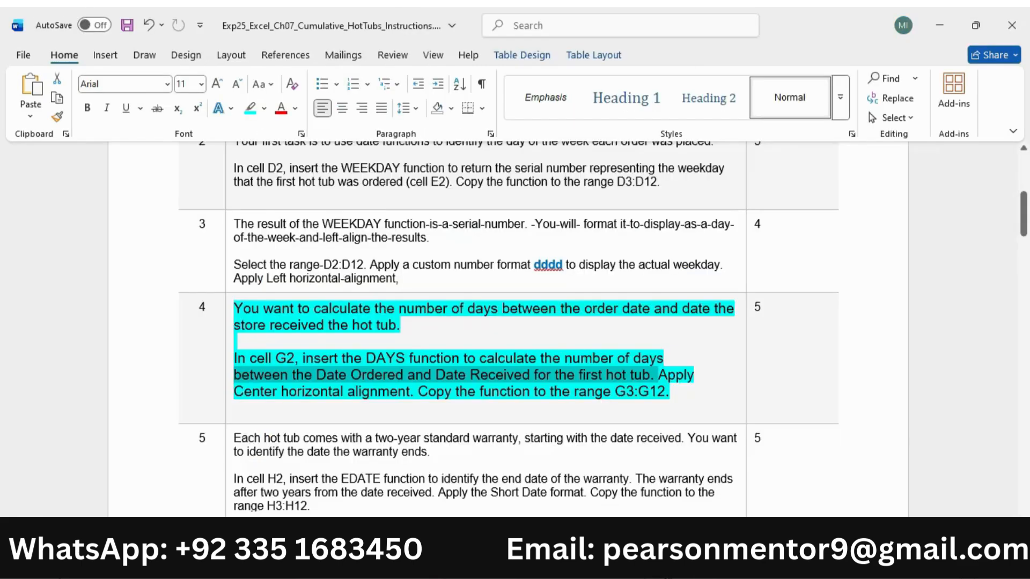
pyautogui.moveTo(664, 375); pyautogui.dragTo(409, 392)
pyautogui.hotkey('alt', 'Tab')
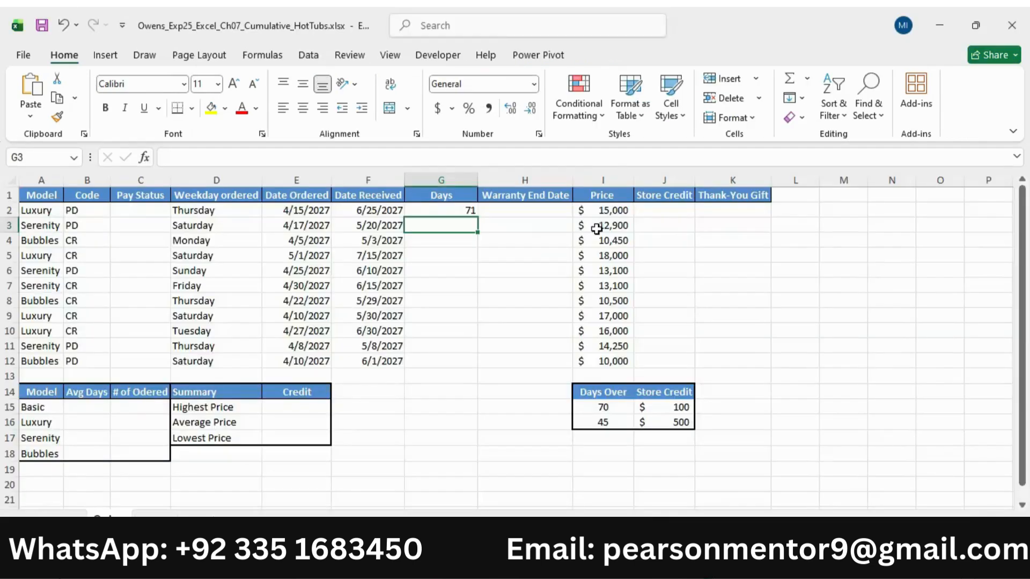
pyautogui.click(443, 210)
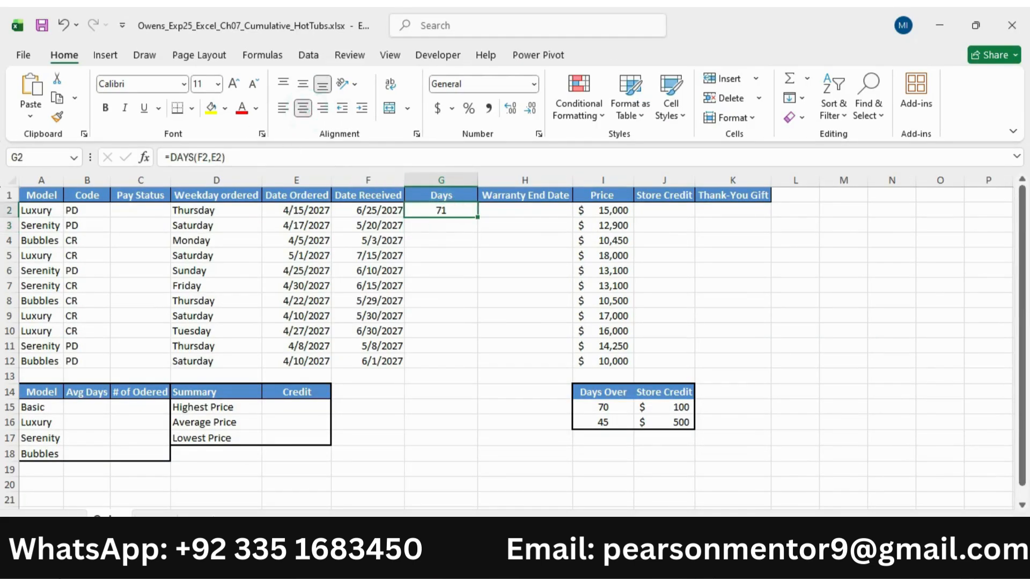
# Check the copy range in the Word instructions and fill the DAYS formula from G2 down to G3:G12 in Excel
pyautogui.hotkey('alt', 'Tab')
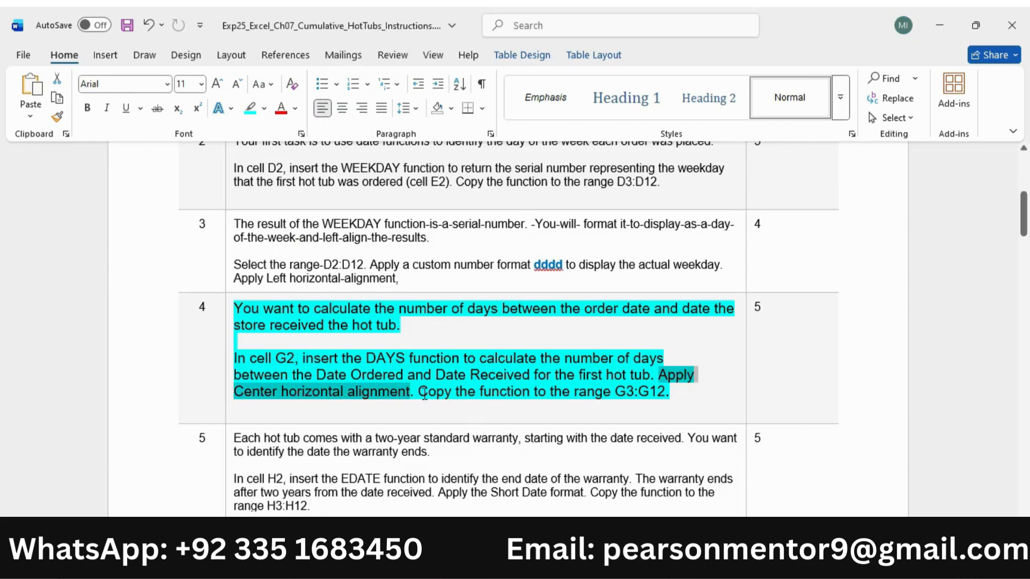
pyautogui.moveTo(420, 392); pyautogui.dragTo(647, 394)
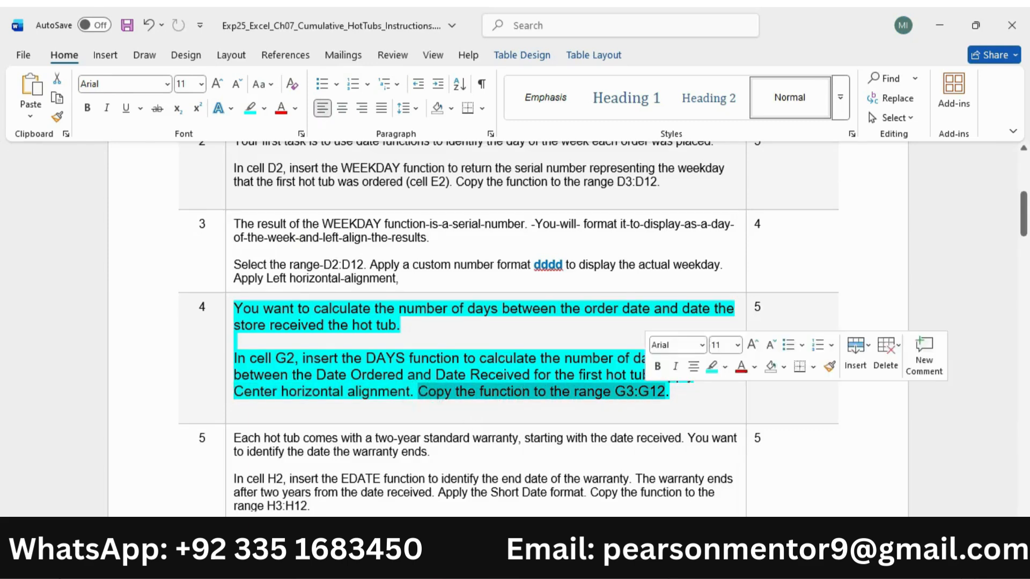
pyautogui.hotkey('alt', 'Tab')
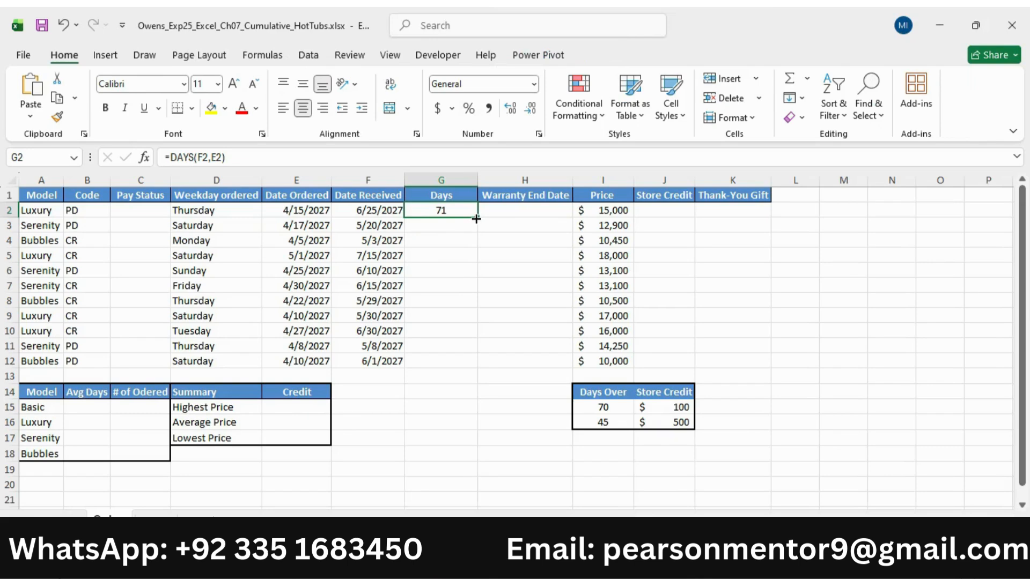
pyautogui.moveTo(476, 217); pyautogui.dragTo(476, 370)
# Switch to the Word instructions, reduce the step 4 text to 9 pt and remove its highlight
pyautogui.hotkey('alt', 'Tab')
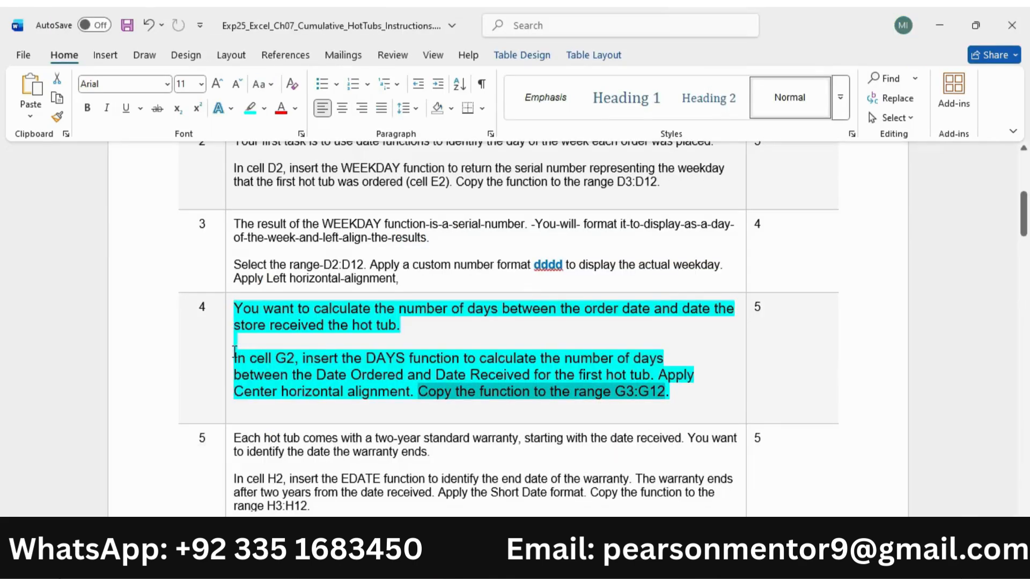
pyautogui.click(230, 354)
pyautogui.click(355, 305)
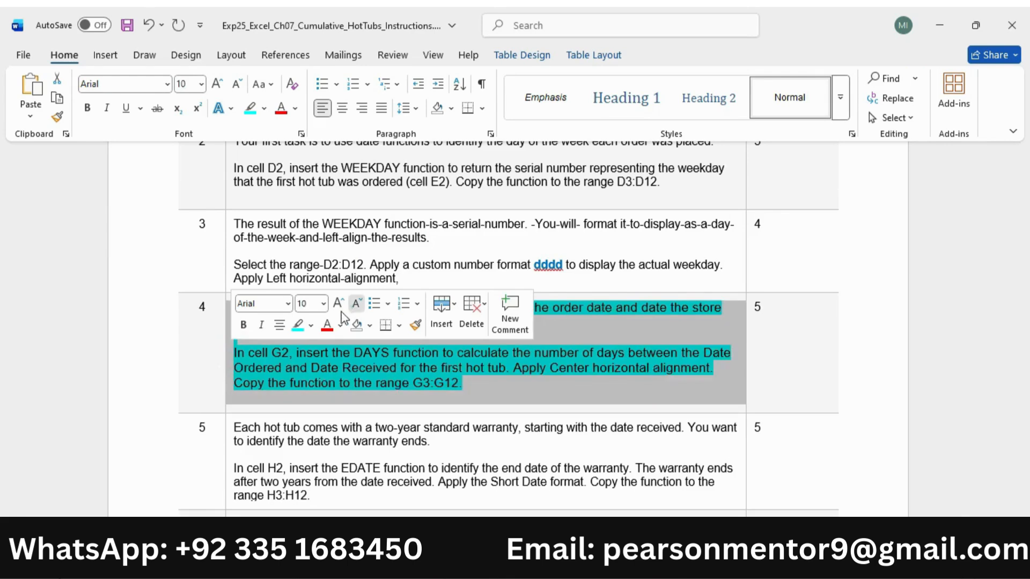
pyautogui.click(355, 306)
pyautogui.click(297, 324)
pyautogui.click(406, 386)
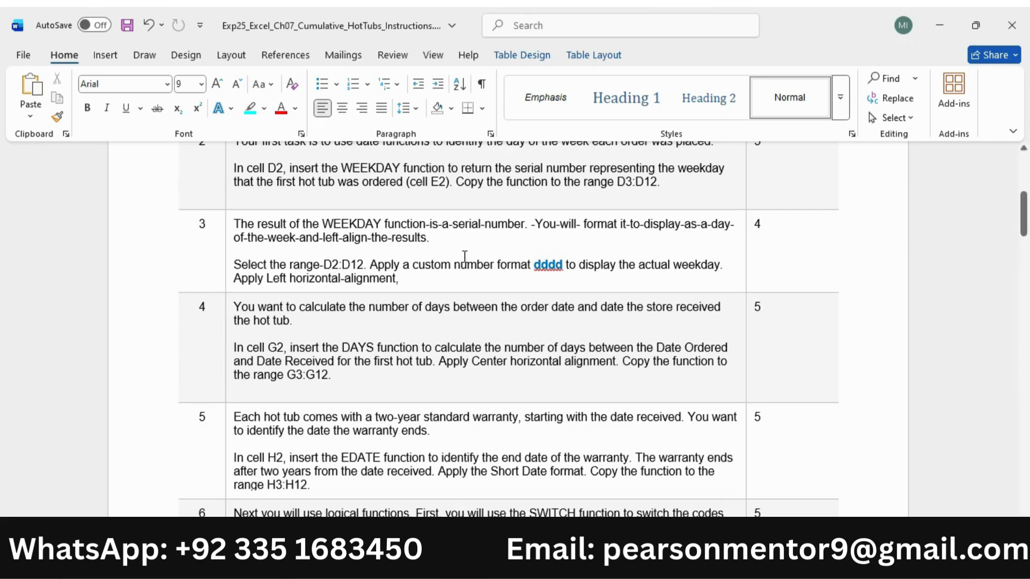
# Enlarge the step 5 instruction text to 11 pt and highlight it in turquoise
pyautogui.scroll(-2, 252, 421)
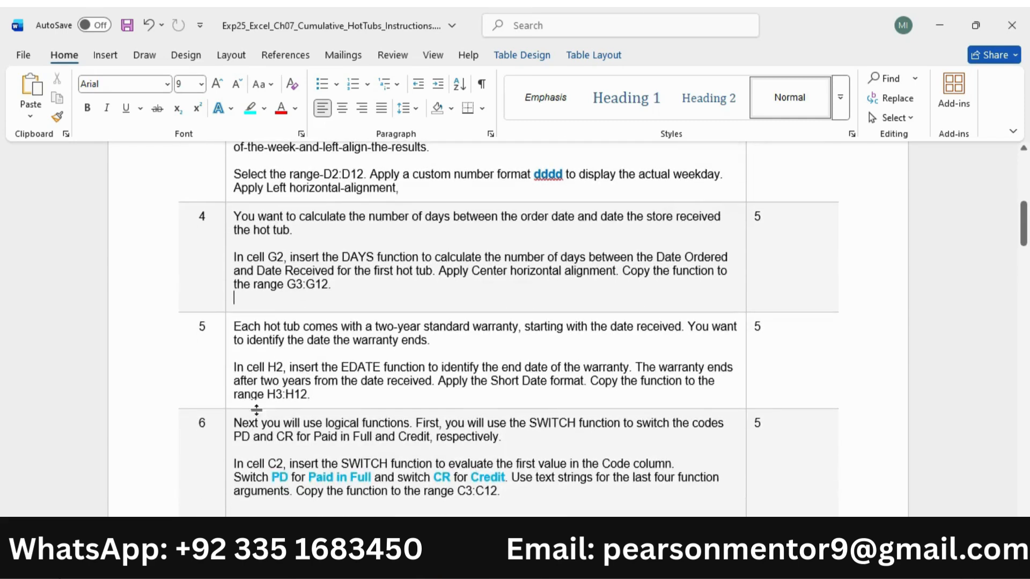
pyautogui.click(224, 363)
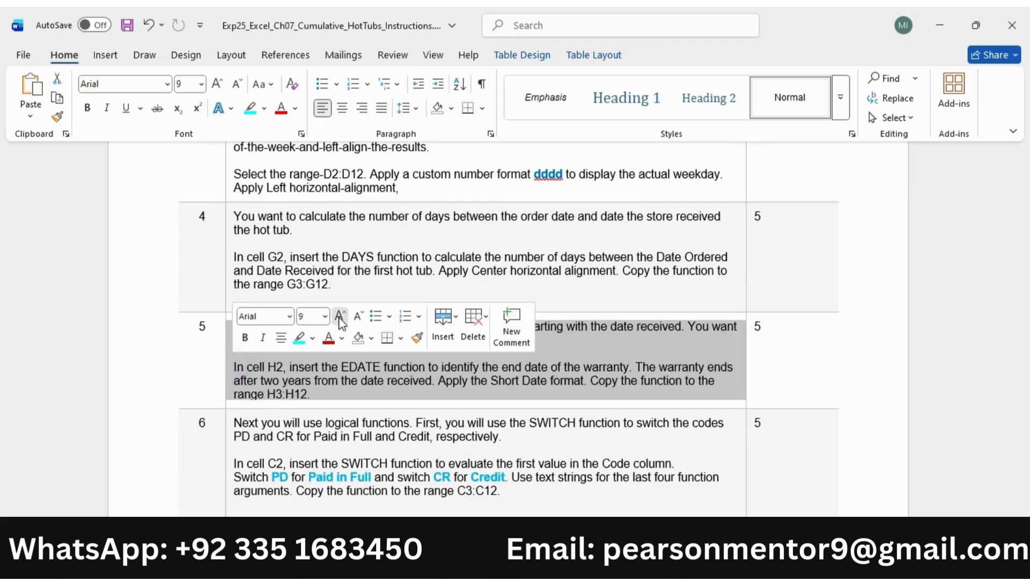
pyautogui.click(339, 316)
pyautogui.click(338, 316)
pyautogui.click(299, 338)
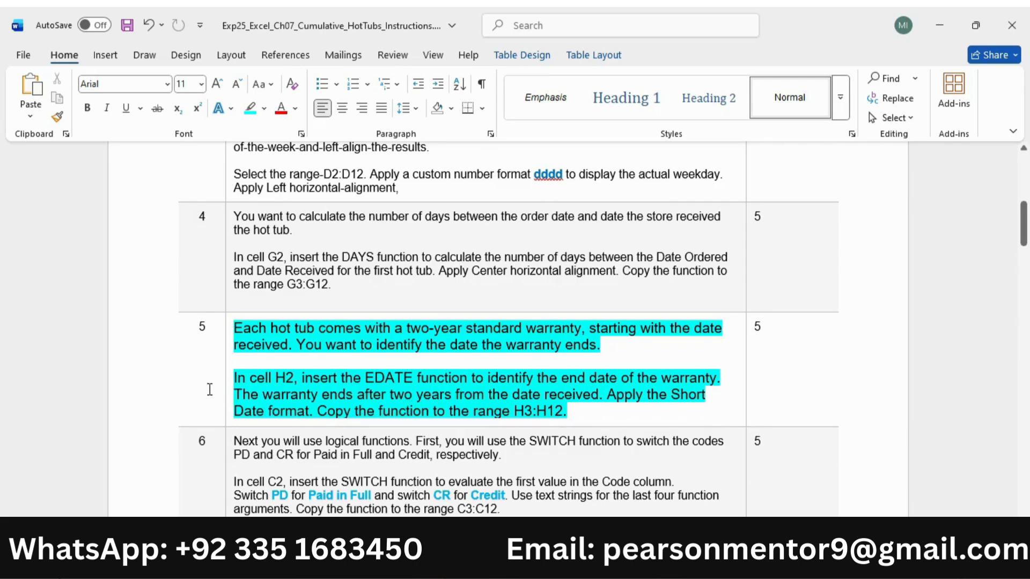
# Check the EDATE requirement of step 5 in Word and start an EDATE formula in cell H2 in Excel
pyautogui.moveTo(235, 378); pyautogui.dragTo(679, 379)
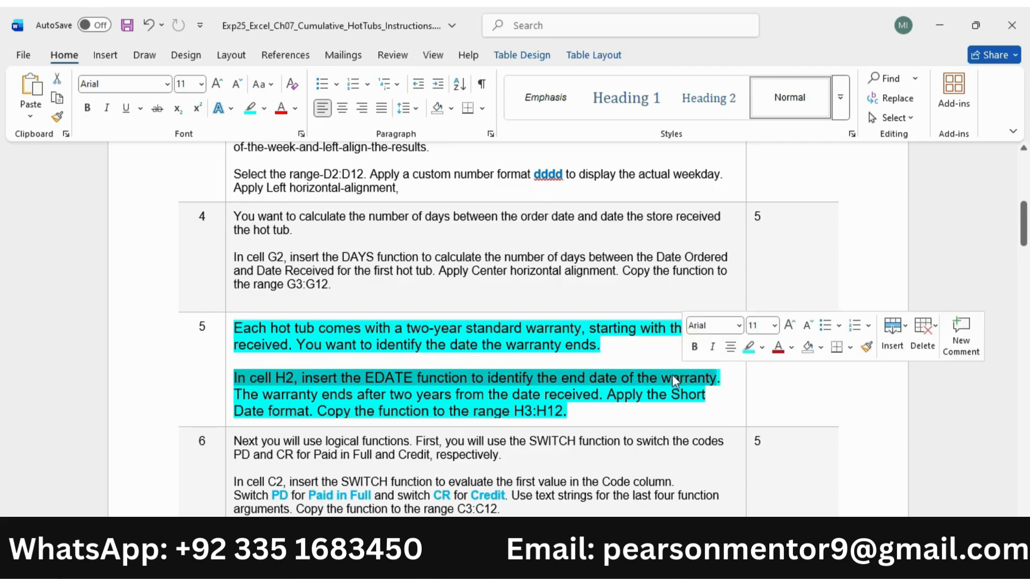
pyautogui.hotkey('alt', 'Tab')
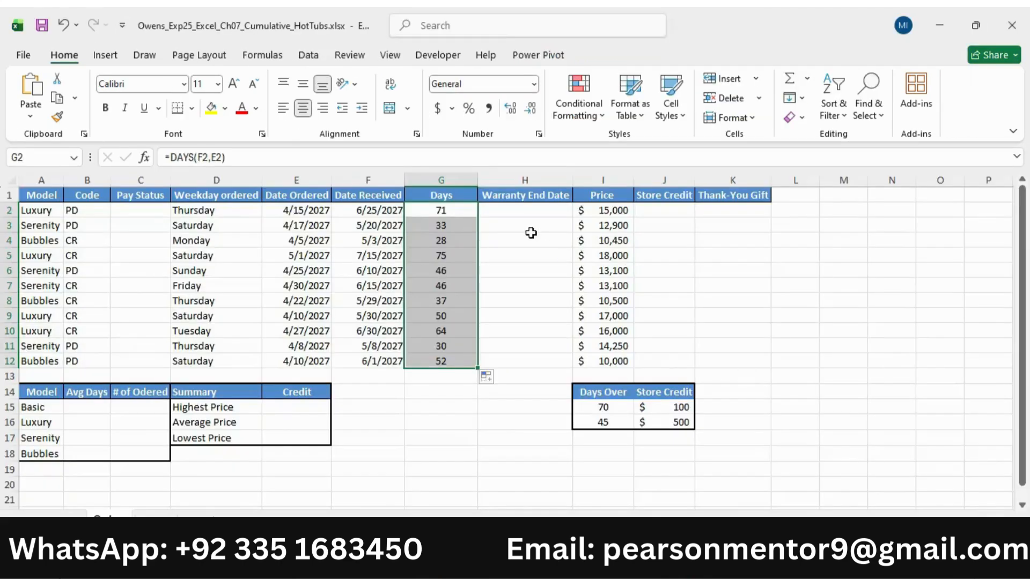
pyautogui.click(504, 211)
pyautogui.write('=ed')
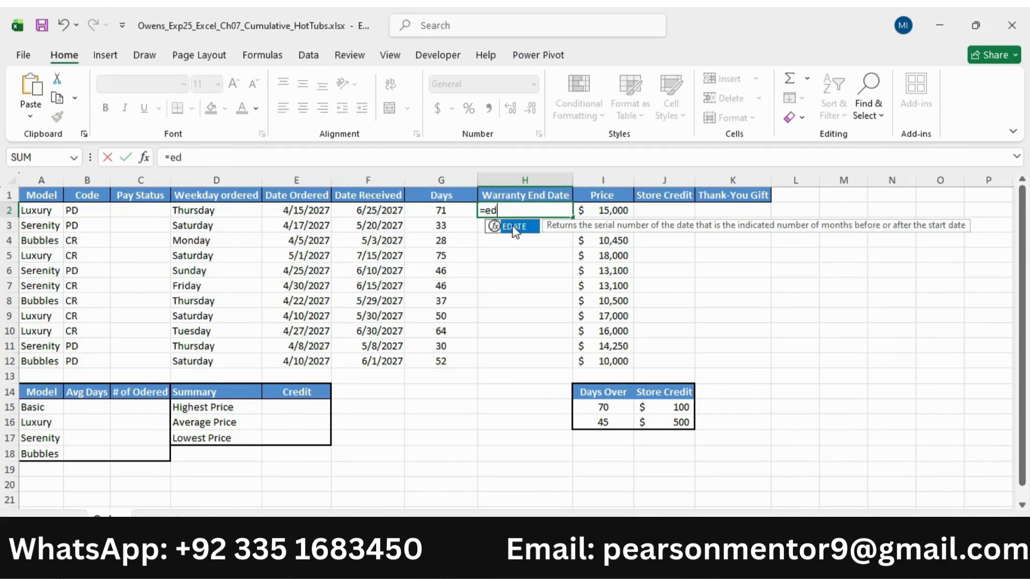
pyautogui.doubleClick(513, 228)
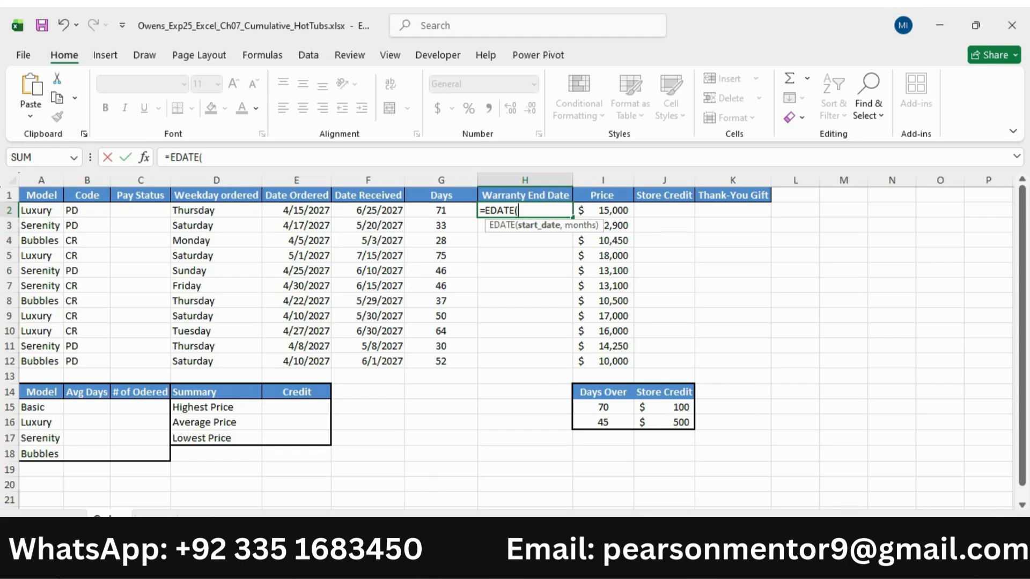
# Check the warranty period wording in Word and enter G2 as the start date of the EDATE formula in Excel
pyautogui.hotkey('alt', 'Tab')
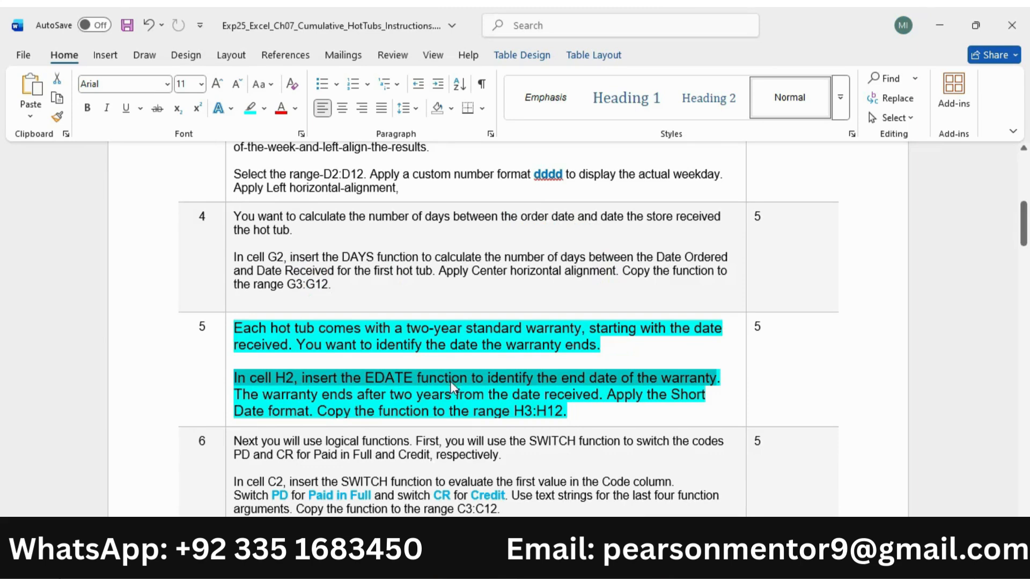
pyautogui.moveTo(235, 387); pyautogui.dragTo(592, 397)
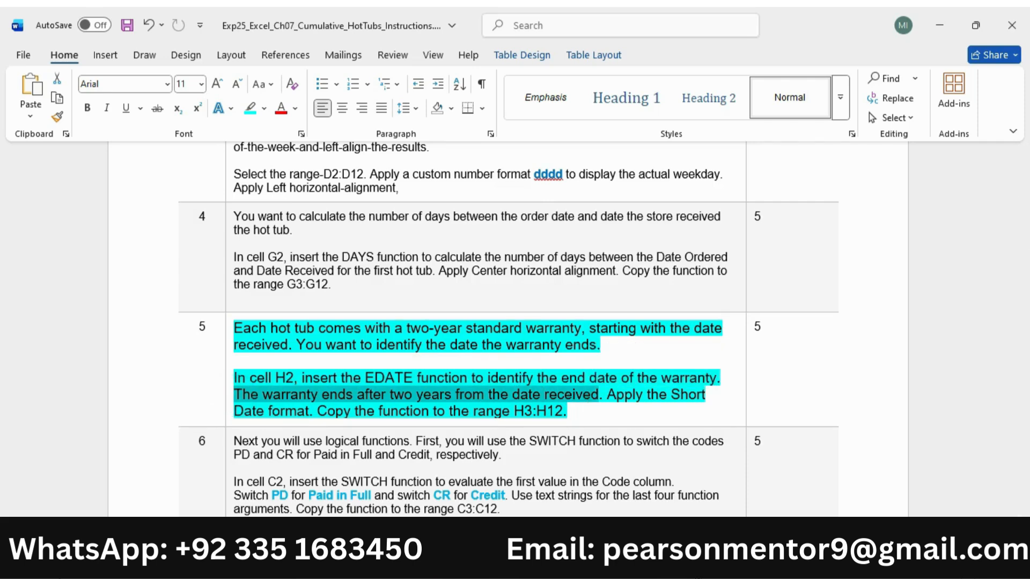
pyautogui.hotkey('alt', 'Tab')
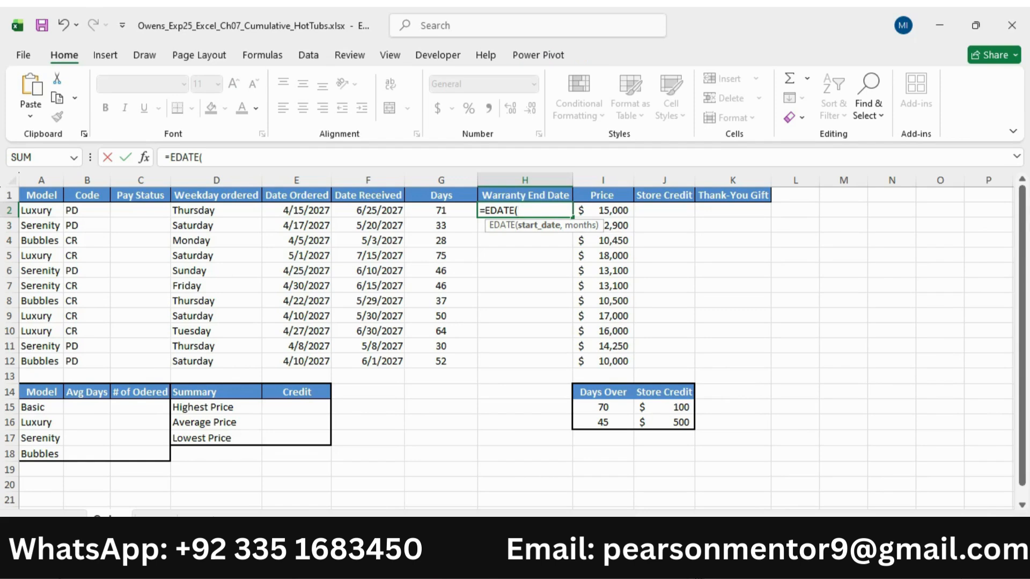
pyautogui.click(441, 211)
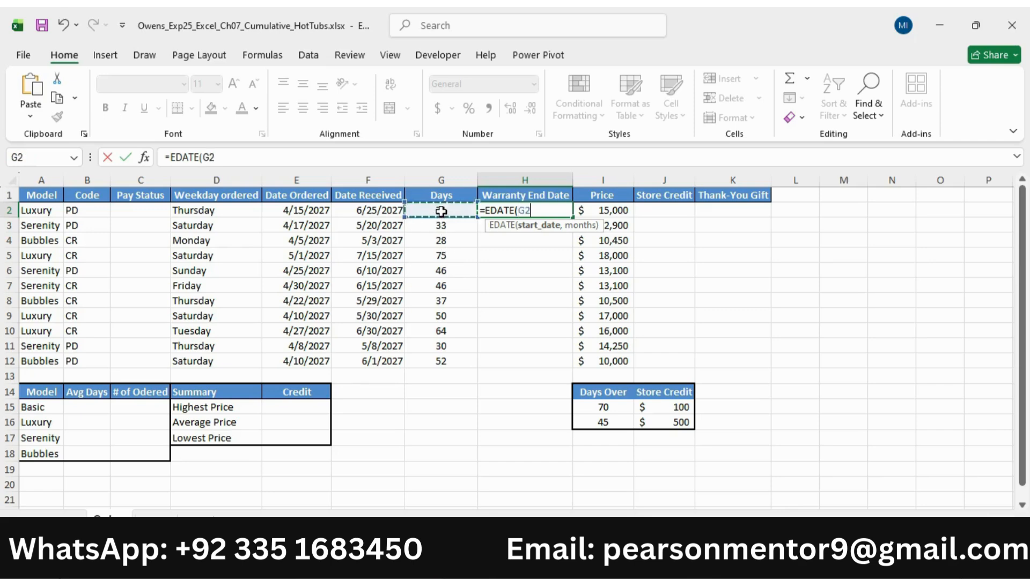
pyautogui.write(',')
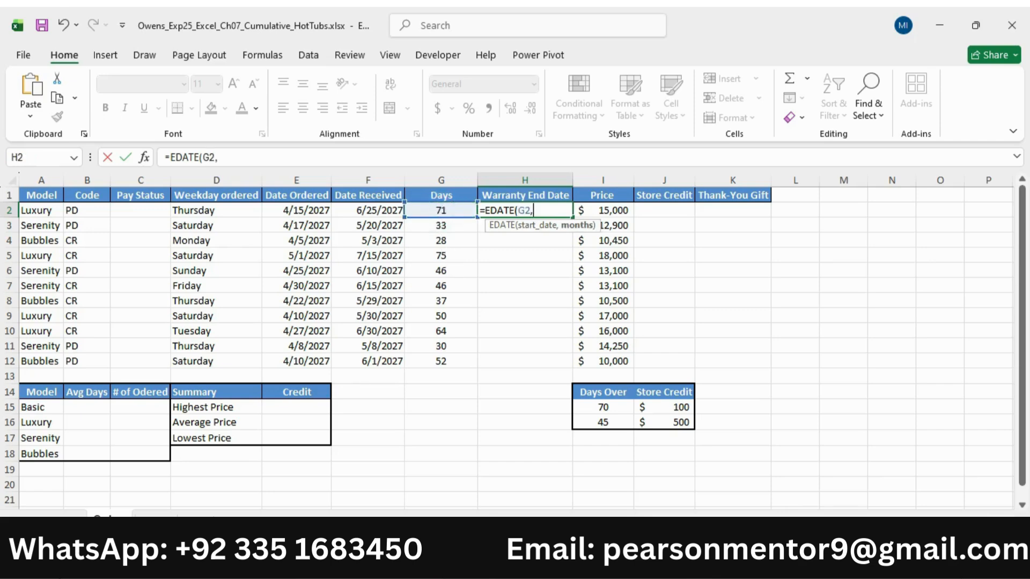
# Recheck the two-year term in Word and complete the H2 formula in Excel as =EDATE(G2,24)
pyautogui.hotkey('alt', 'Tab')
pyautogui.click(418, 400)
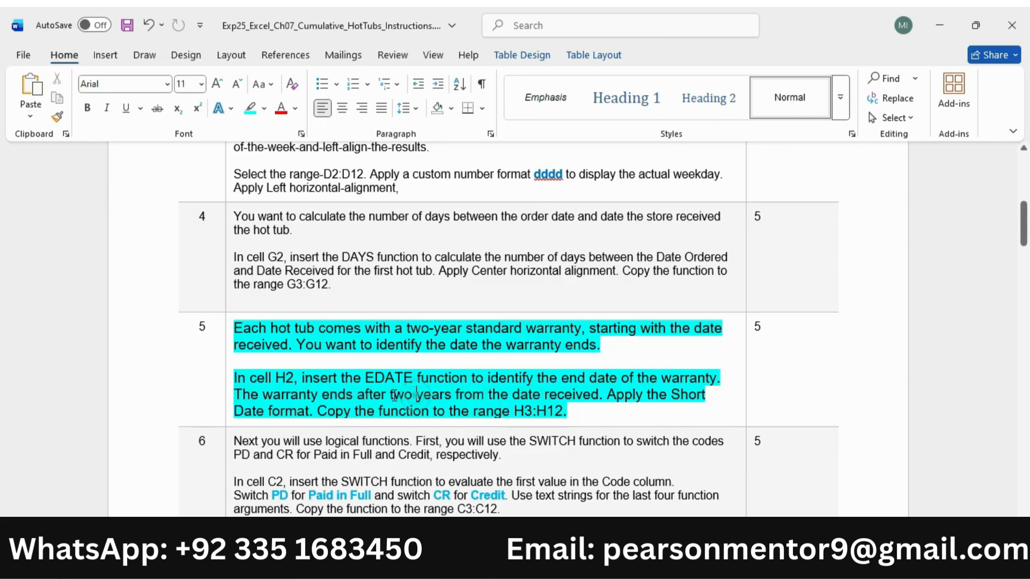
pyautogui.moveTo(390, 396); pyautogui.dragTo(567, 398)
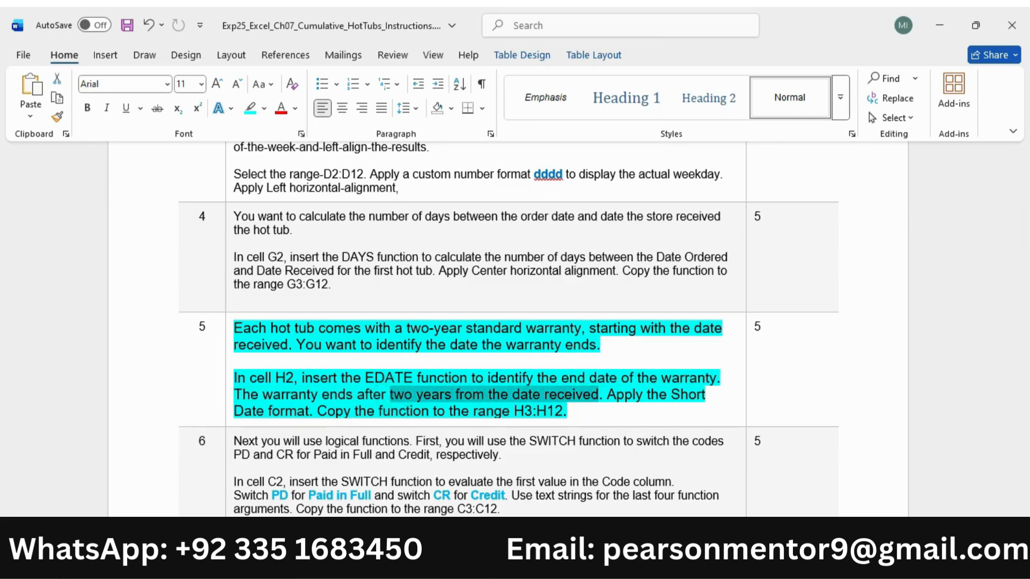
pyautogui.hotkey('alt', 'Tab')
pyautogui.write('2')
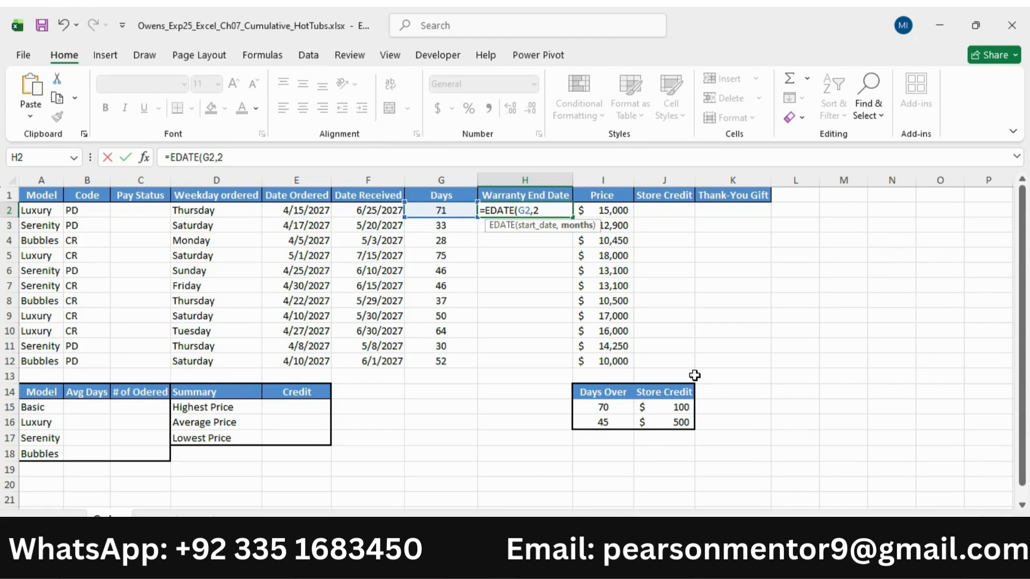
pyautogui.write('4)')
pyautogui.press('Return')
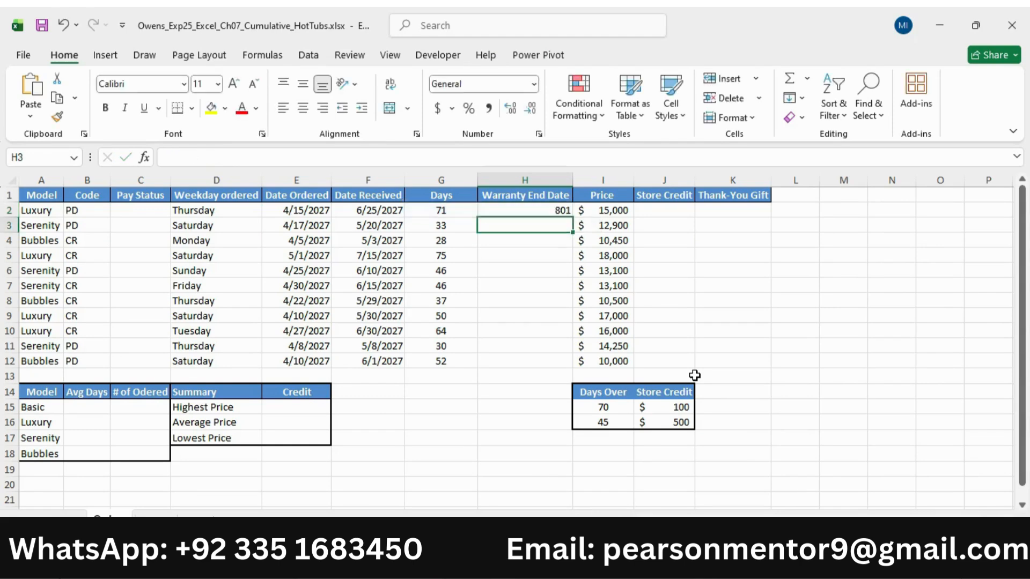
# Check the date format requirement in Word and apply the Short Date format to cell H2 in Excel
pyautogui.hotkey('alt', 'Tab')
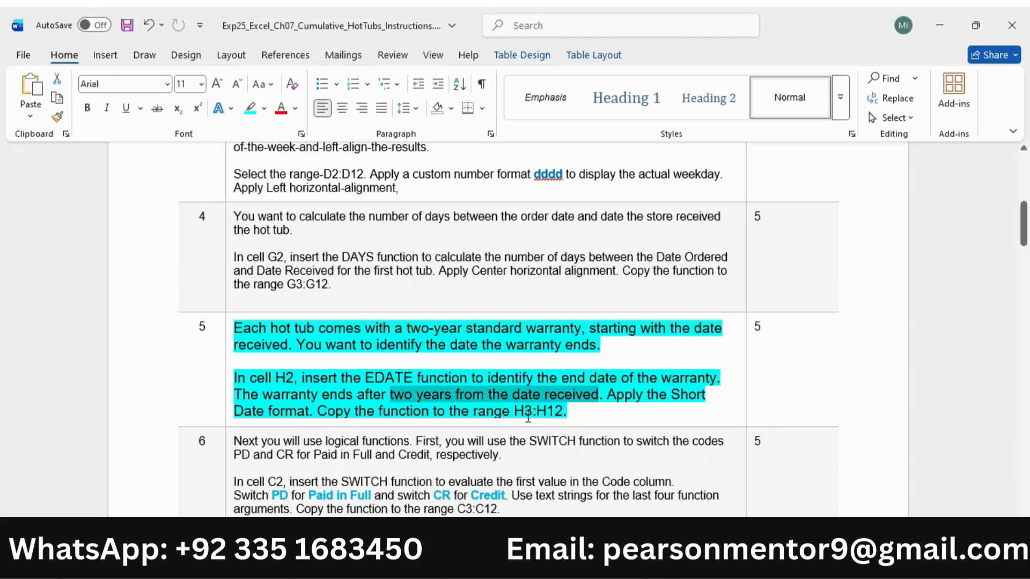
pyautogui.moveTo(615, 397); pyautogui.dragTo(317, 411)
pyautogui.hotkey('alt', 'Tab')
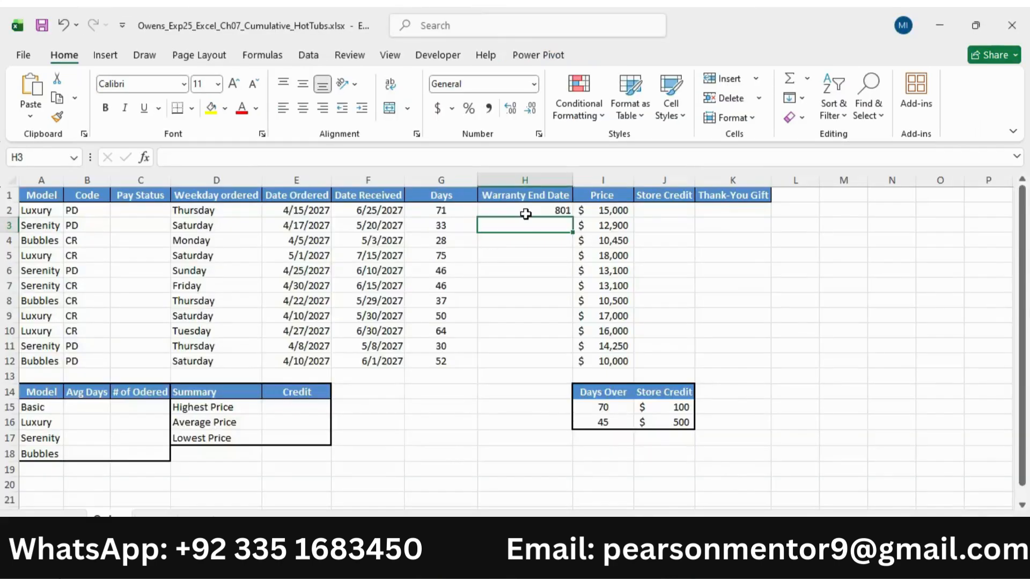
pyautogui.click(525, 212)
pyautogui.click(534, 84)
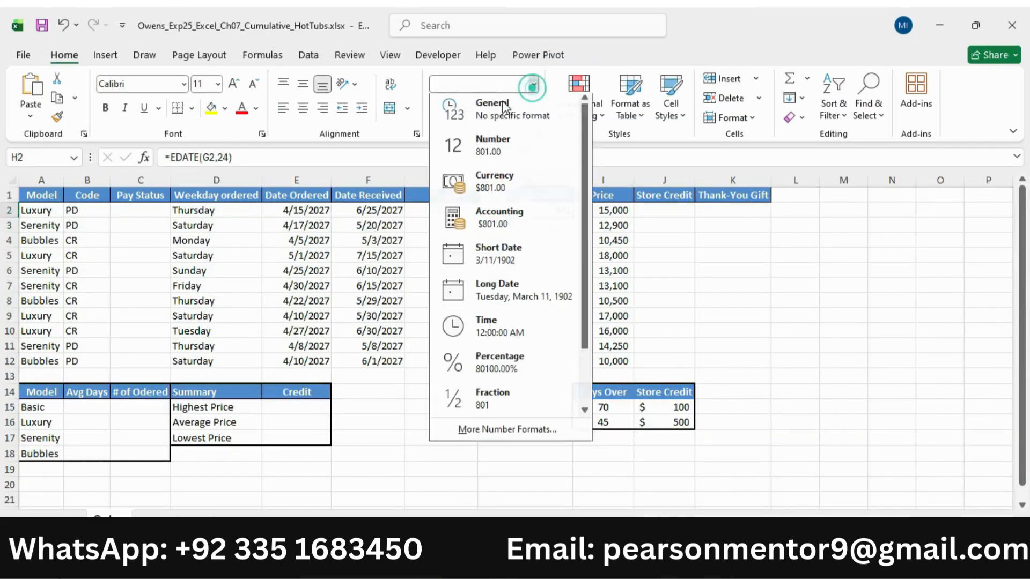
pyautogui.click(510, 258)
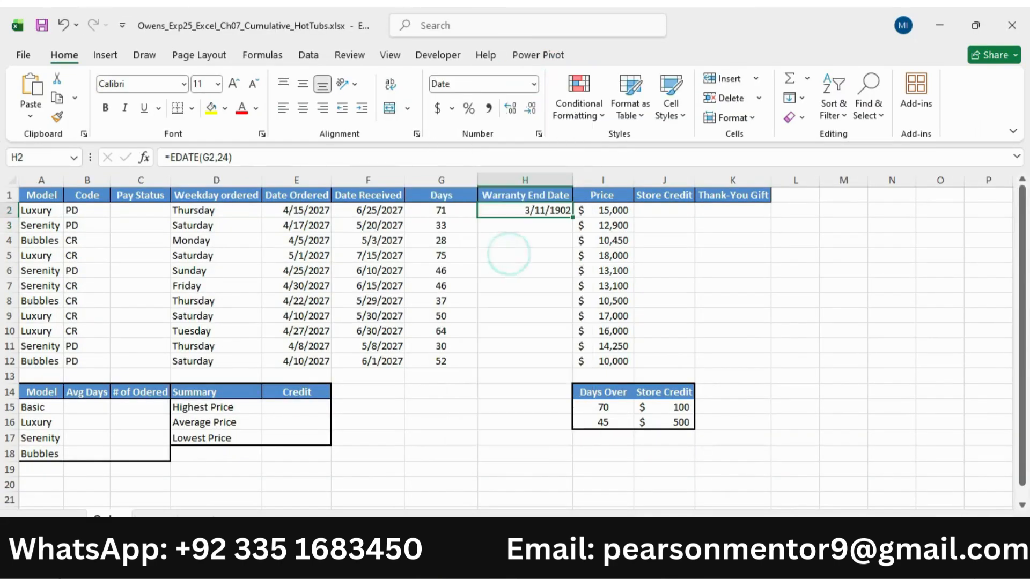
# Check the copy range in the Word instructions and fill the EDATE formula from H2 down to H3:H12 in Excel
pyautogui.hotkey('alt', 'Tab')
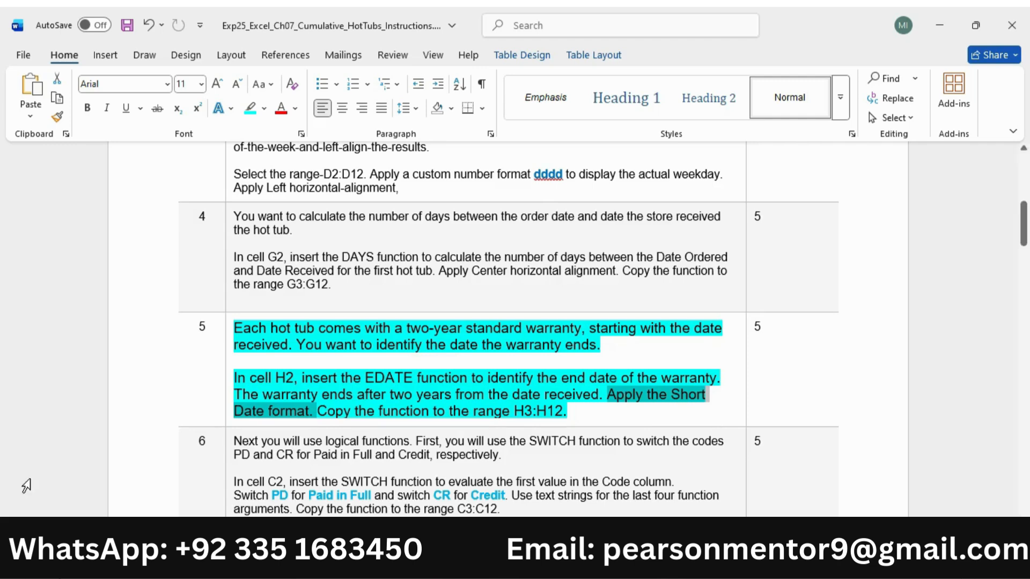
pyautogui.click(320, 413)
pyautogui.moveTo(319, 413); pyautogui.dragTo(567, 412)
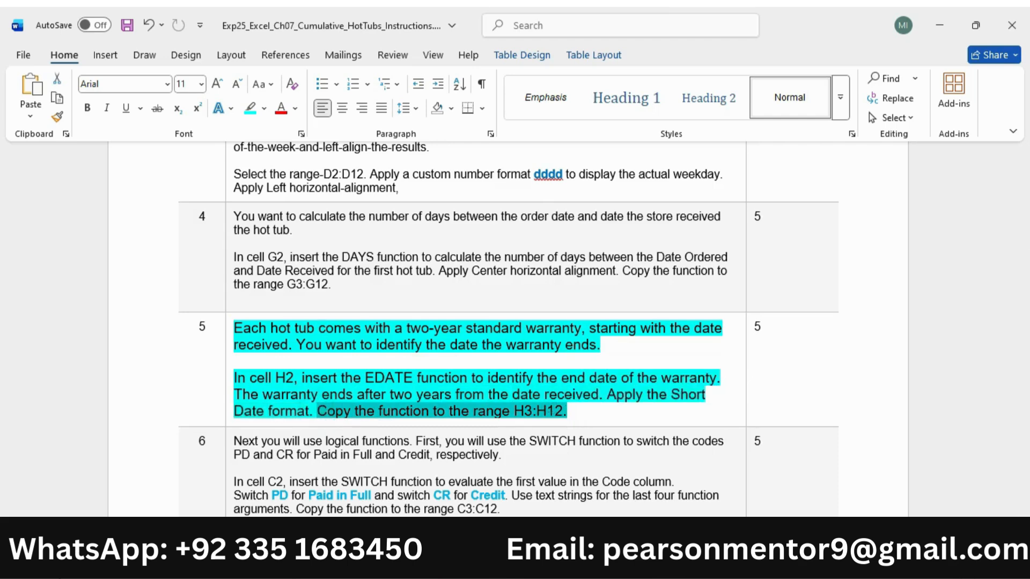
pyautogui.hotkey('alt', 'Tab')
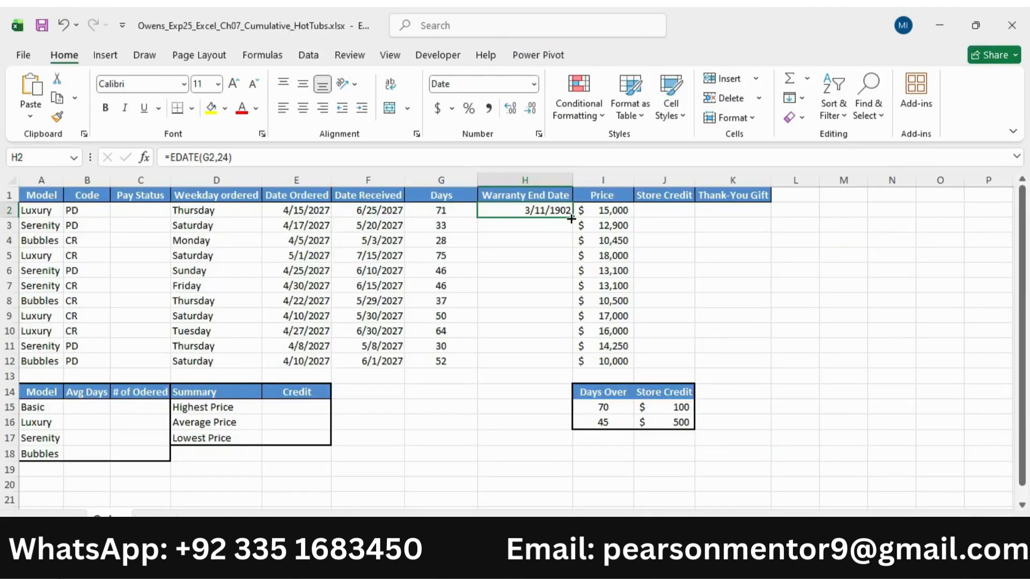
pyautogui.moveTo(573, 217); pyautogui.dragTo(572, 368)
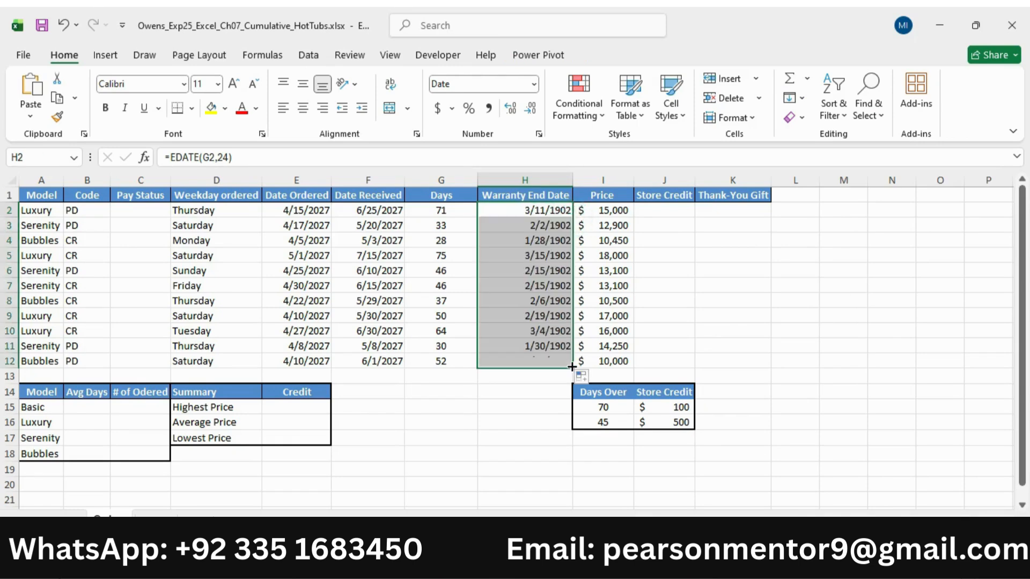
# Switch to the Word instructions, reduce the step 5 text to 9 pt and remove its highlight
pyautogui.moveTo(668, 563)
pyautogui.click(668, 483)
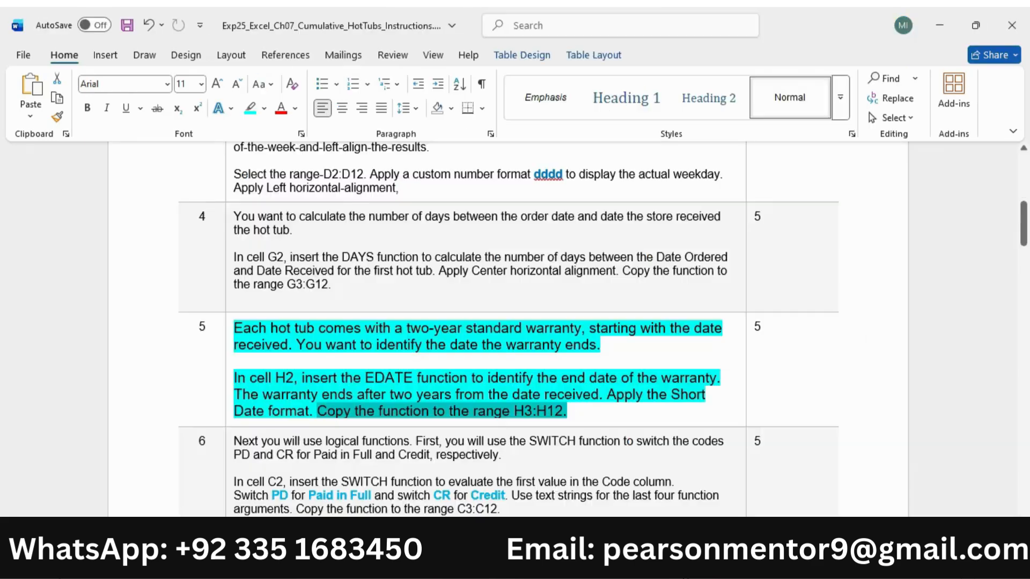
pyautogui.click(229, 368)
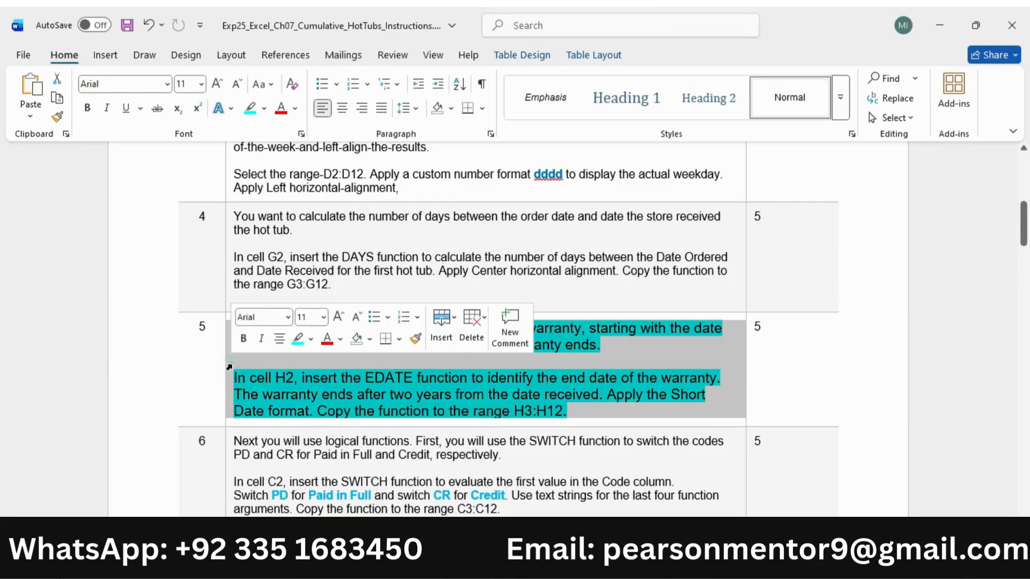
pyautogui.click(356, 316)
pyautogui.click(357, 316)
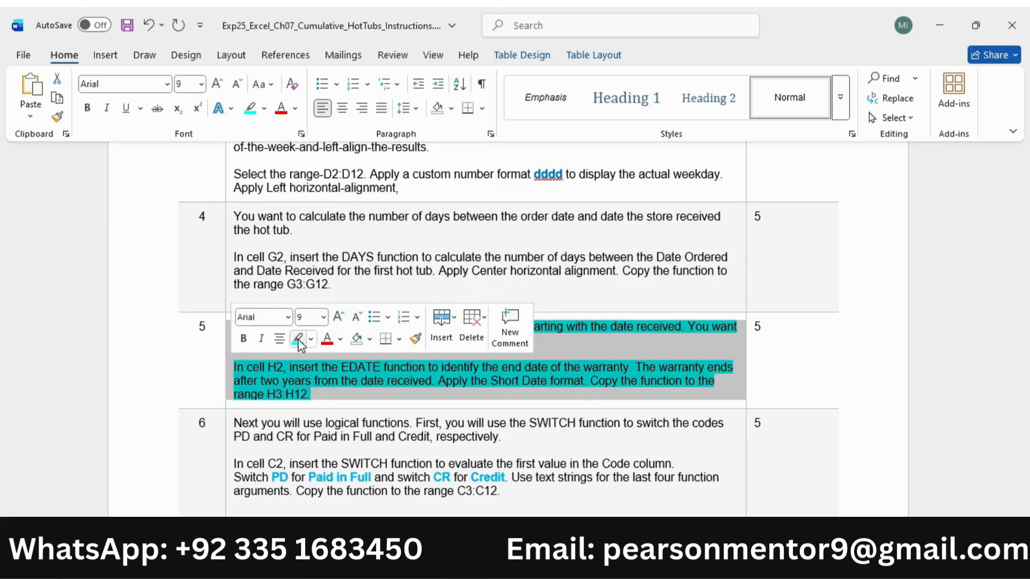
pyautogui.click(298, 340)
# Enlarge the step 6 instruction text to 11 pt and highlight it in turquoise
pyautogui.scroll(-3, 231, 343)
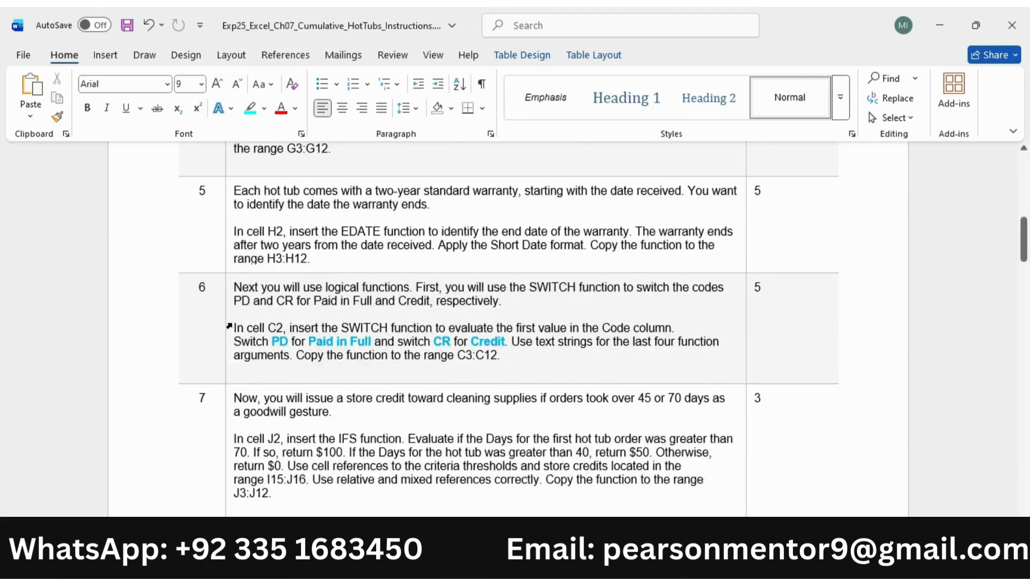
pyautogui.click(229, 325)
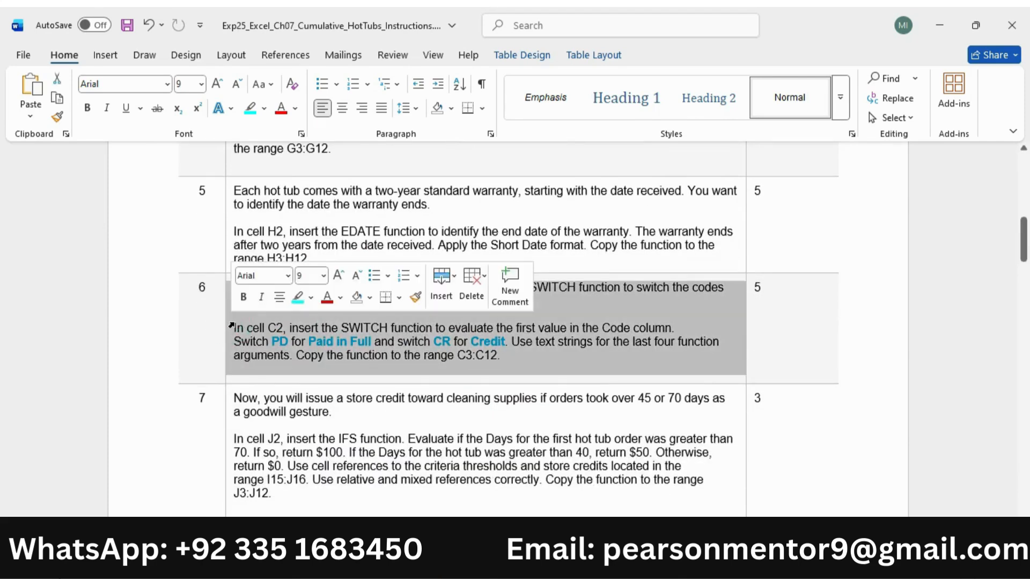
pyautogui.click(334, 276)
pyautogui.click(333, 276)
pyautogui.click(298, 298)
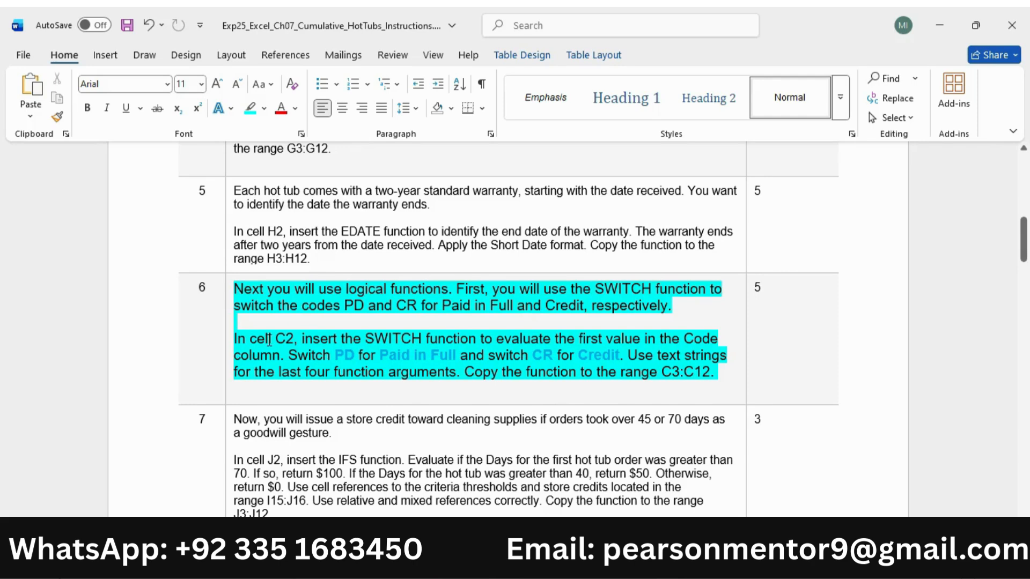
pyautogui.scroll(-1, 268, 341)
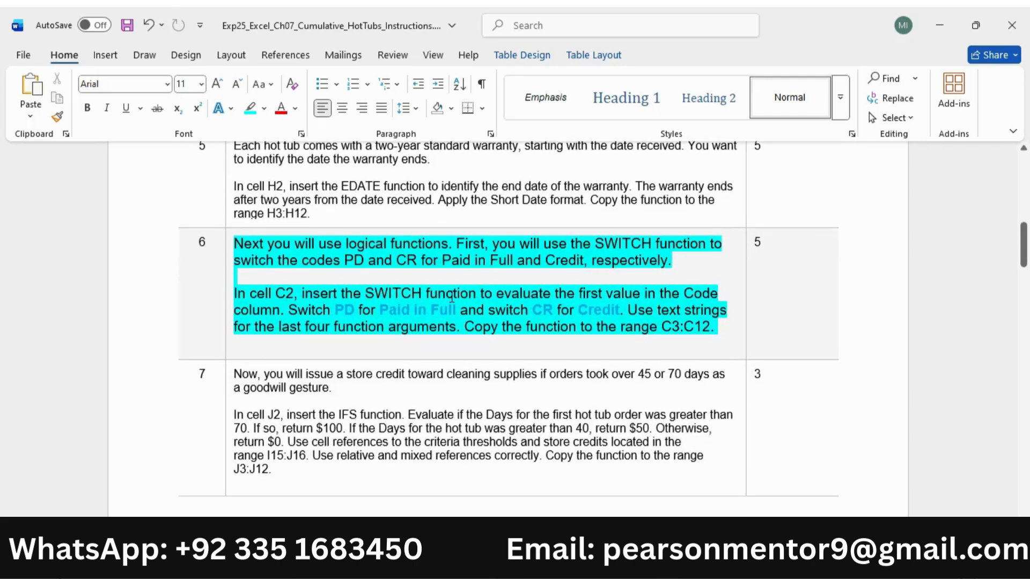